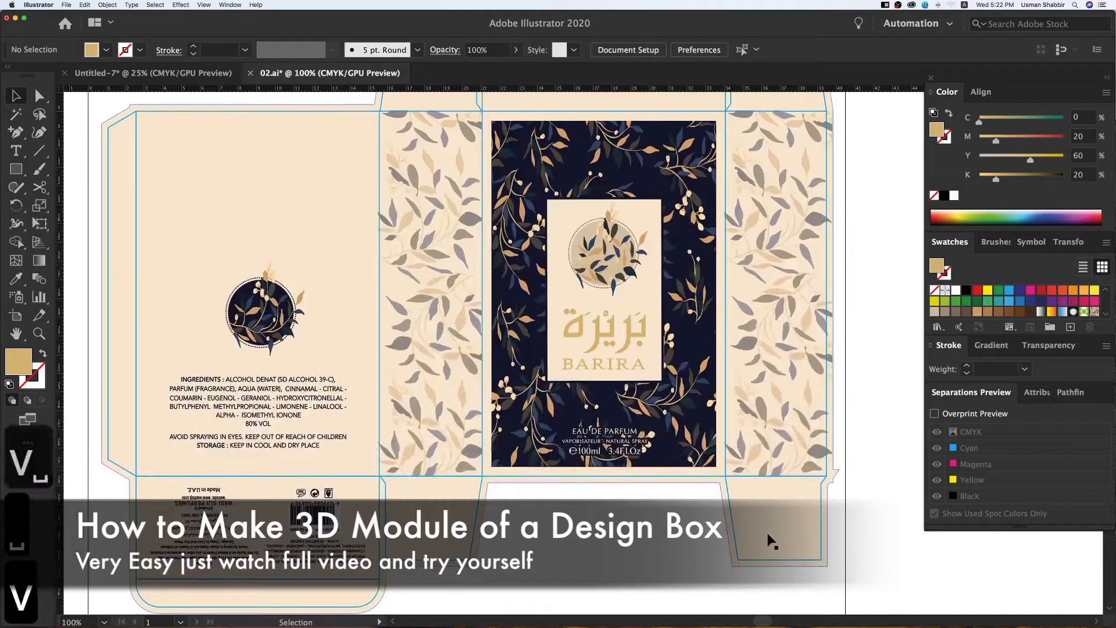
Hide the front panel's outline and the perfume description text near its lower edge on the dieline
key(super+minus)
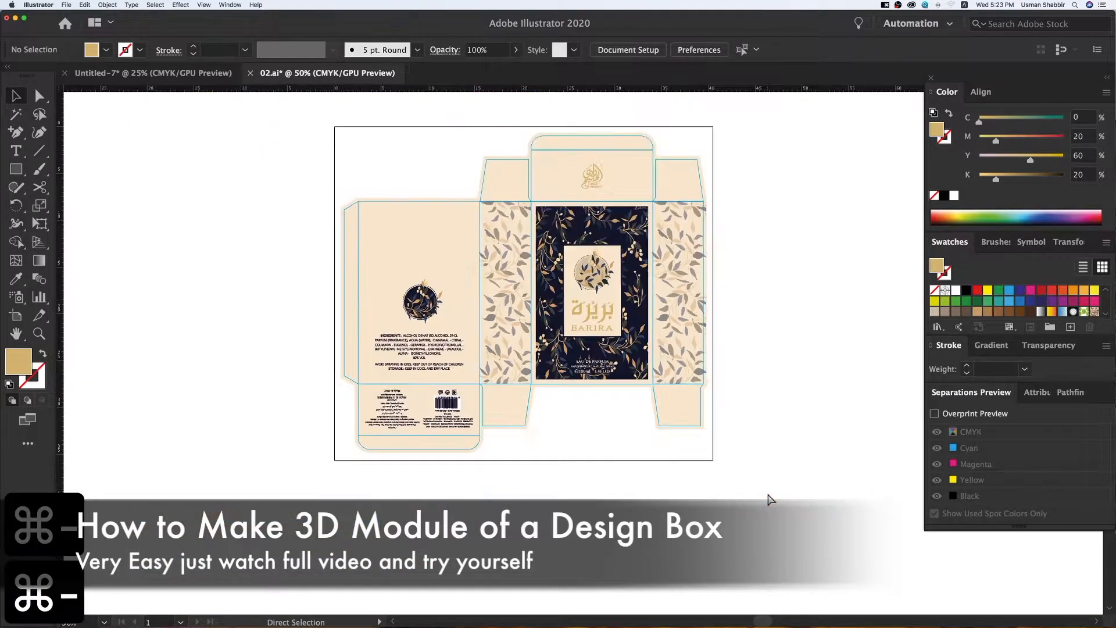
key(v)
drag(678, 285, 475, 330)
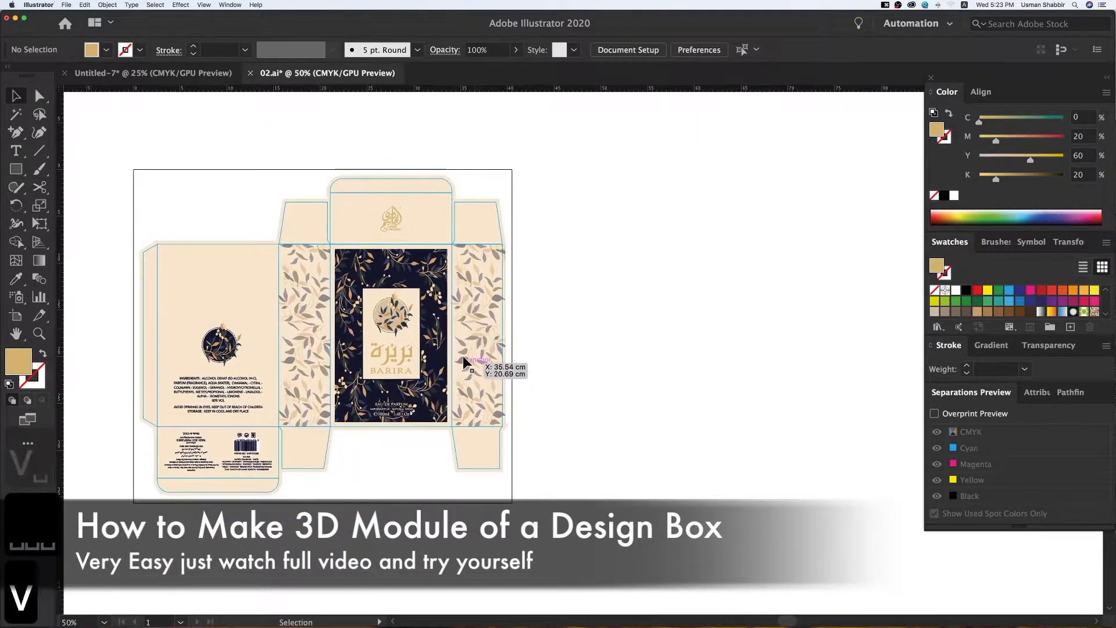
key(z)
key(z)
drag(186, 149, 842, 535)
key(v)
key(space)
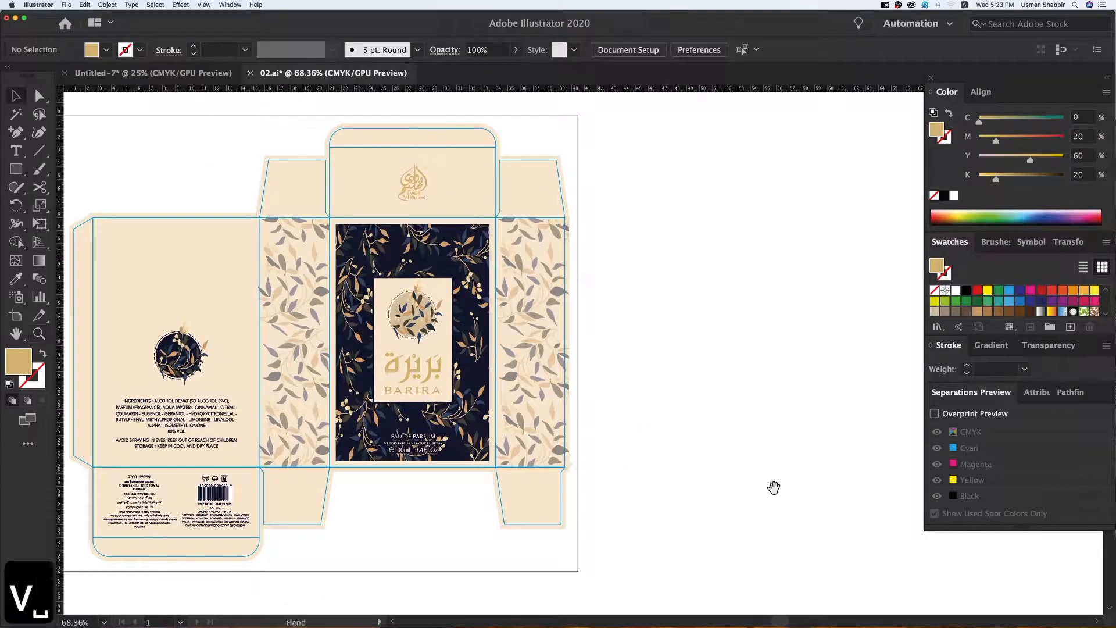
click(449, 467)
key(super+3)
click(426, 449)
key(super+3)
click(425, 446)
key(super+3)
click(425, 447)
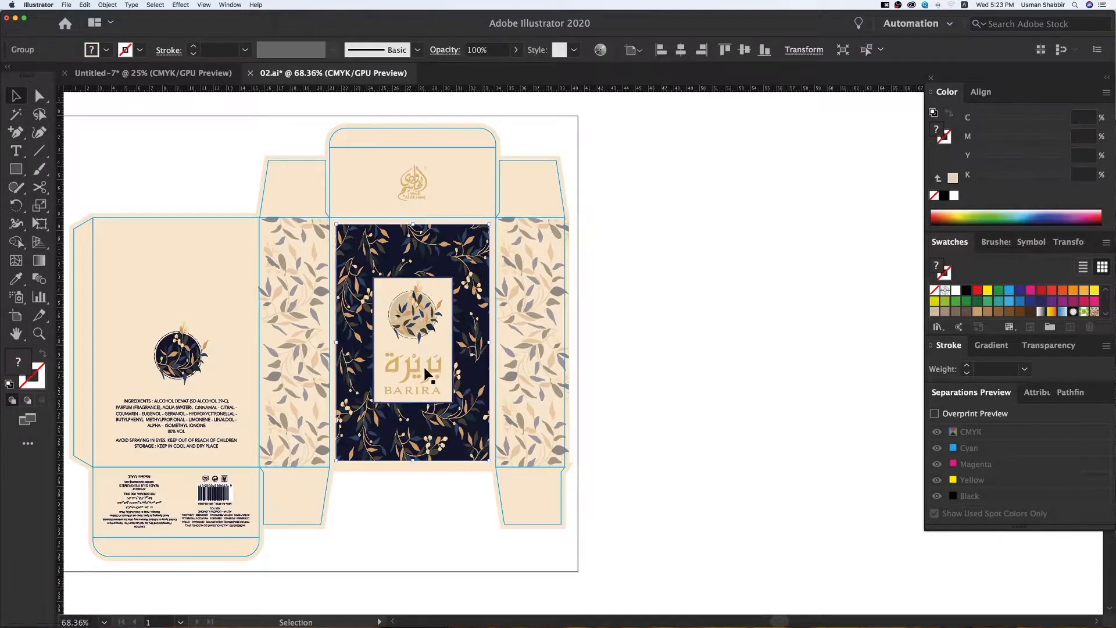
Hide the front panel's cream label, circular emblem, brand lettering and dark leaf background piece by piece
click(423, 365)
key(super+3)
click(420, 349)
key(super+3)
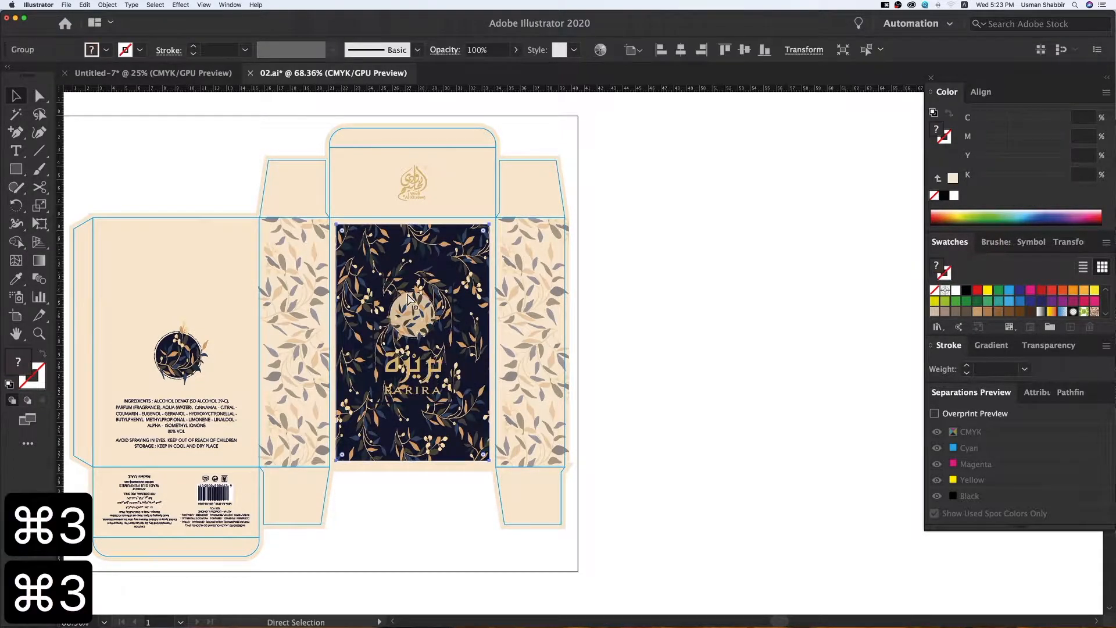
click(416, 316)
key(super+3)
click(433, 368)
key(super+3)
click(427, 382)
key(super+3)
click(428, 344)
key(super+3)
click(454, 357)
key(super+3)
Show all hidden front panel pieces and duplicate them together beside the dieline, outside the artboard
key(alt+super+3)
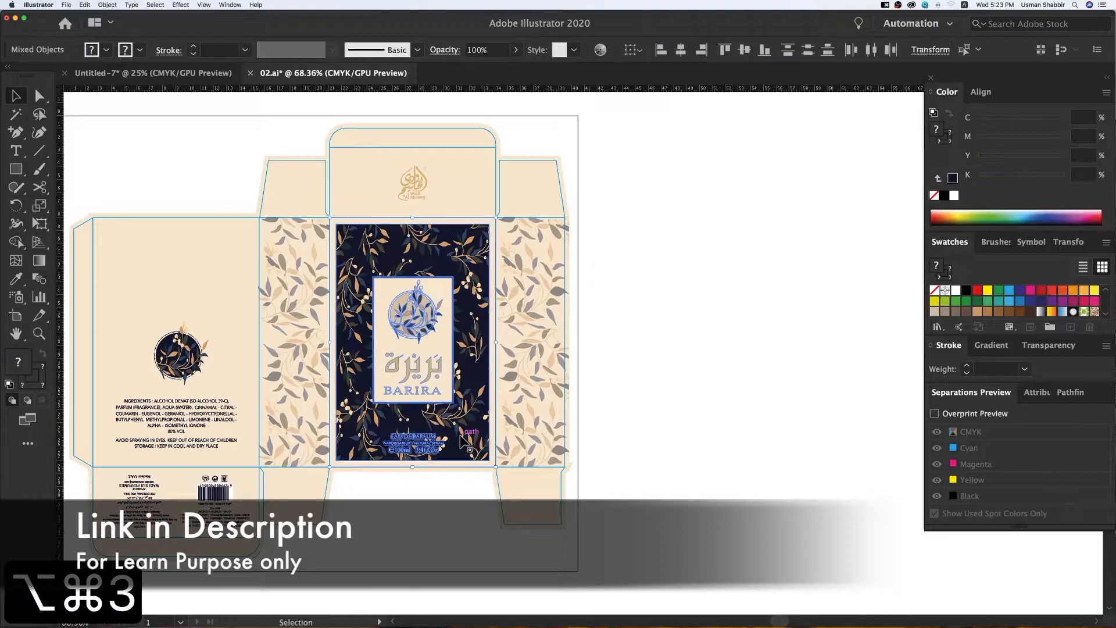
drag(423, 425, 701, 424)
click(694, 499)
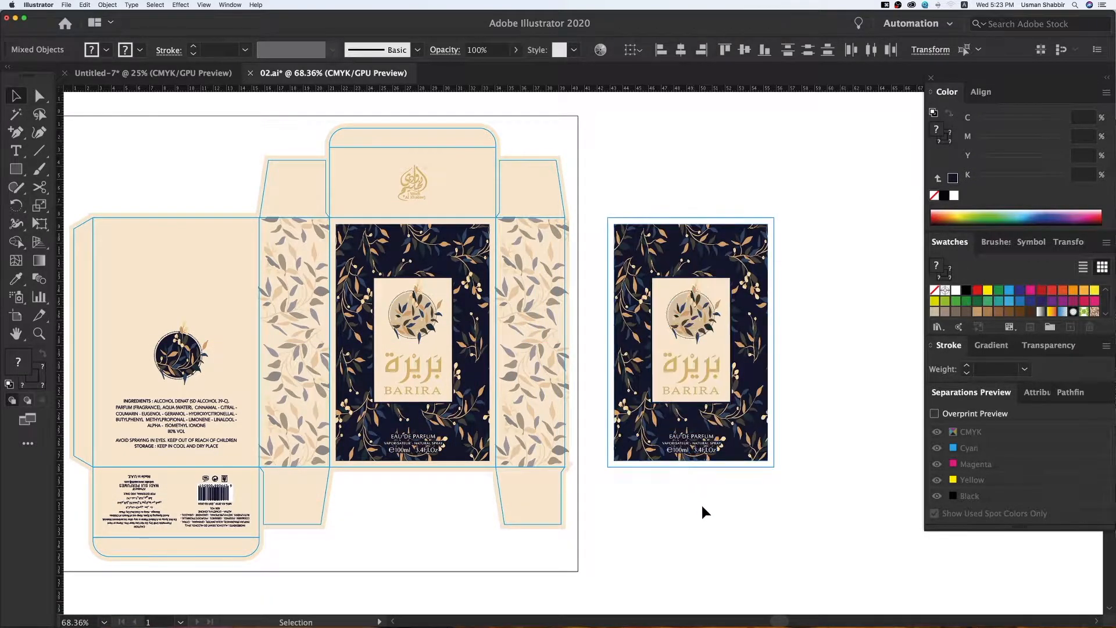
Fill the front panel copy's outline with the cream sampled from the dieline flap and send it to the back
click(685, 468)
key(i)
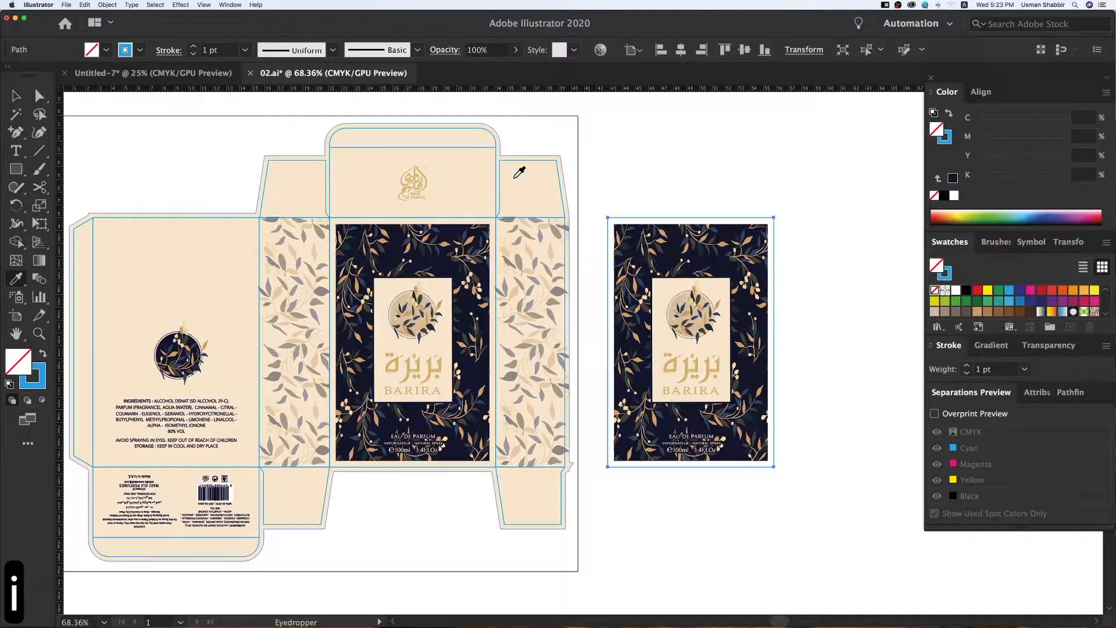
click(515, 177)
key(v)
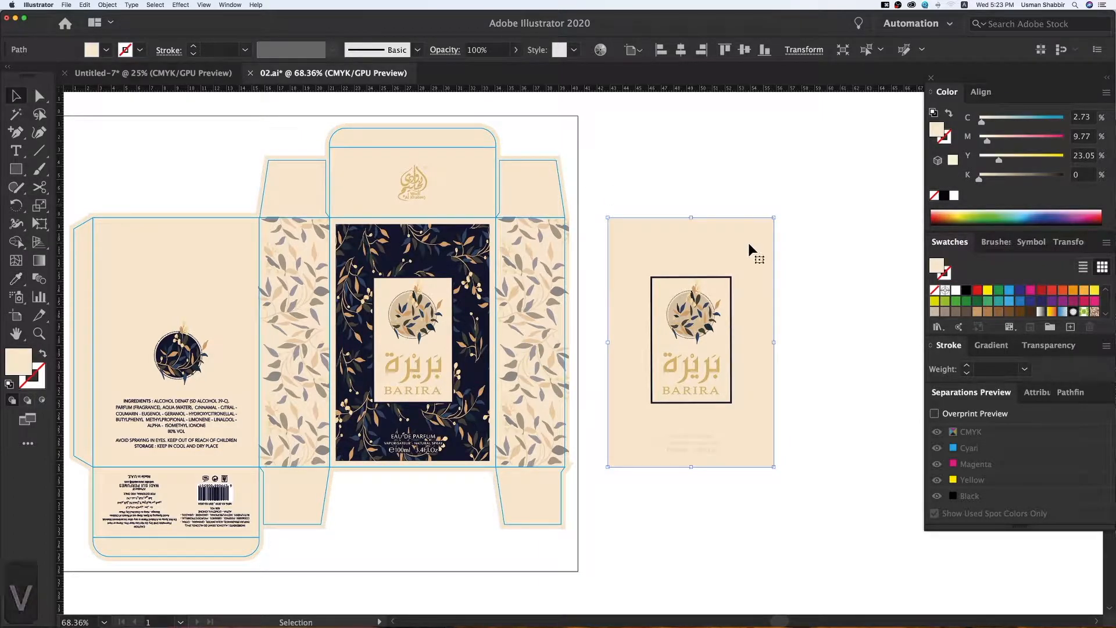
key(shift+super+bracketleft)
click(839, 318)
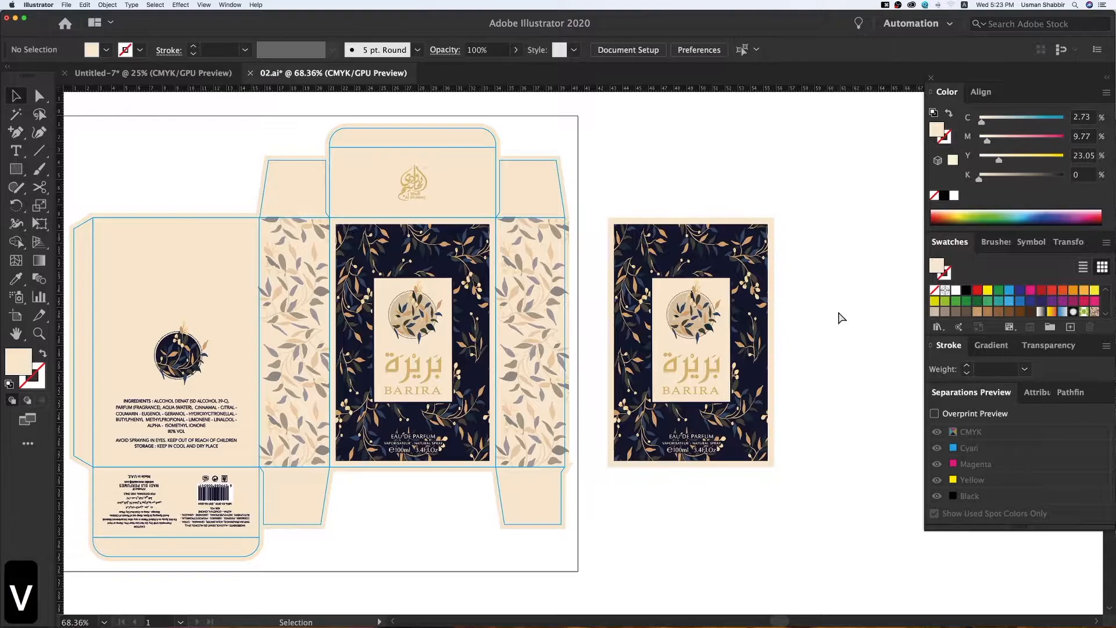
Move the whole front panel copy horizontally farther away from the dieline
key(super+minus)
key(super+minus)
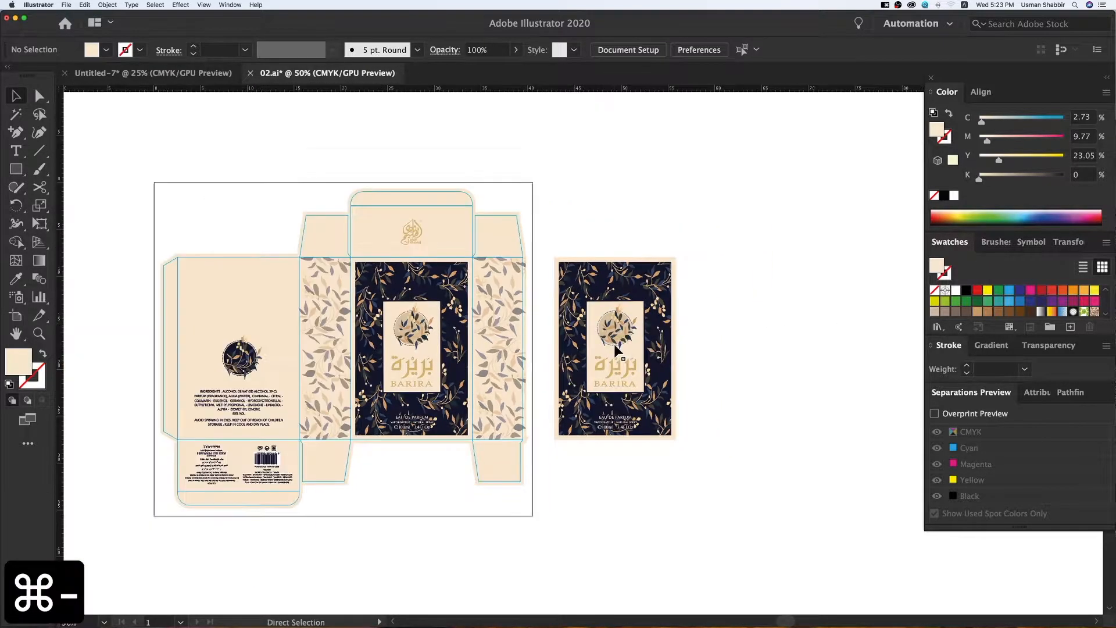
drag(617, 402, 772, 402)
click(621, 401)
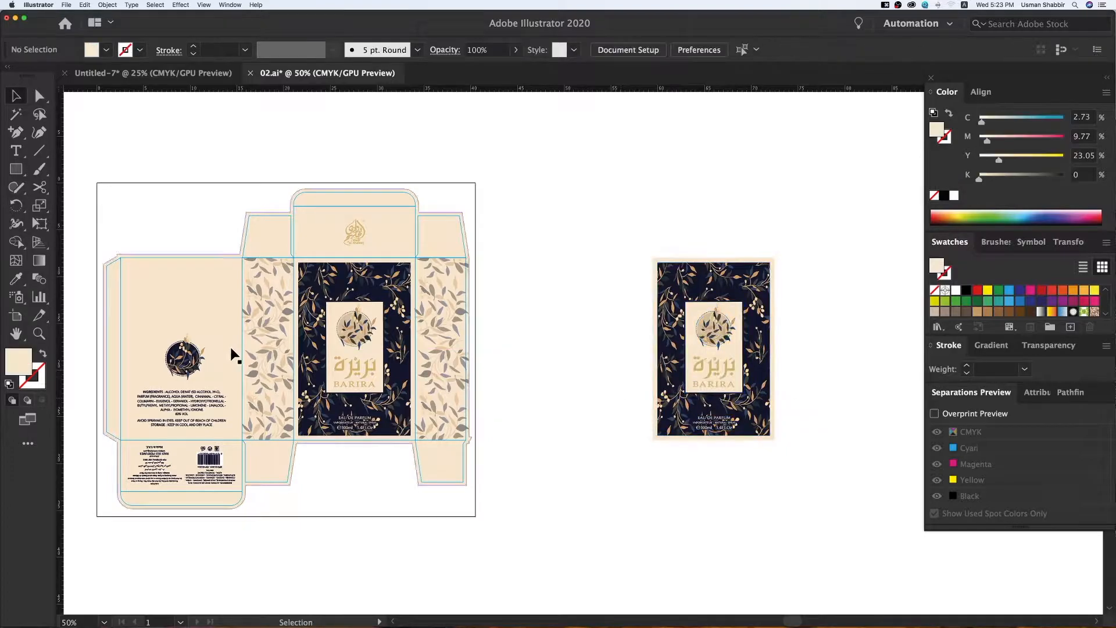
Isolate the leaf pattern and outline of the side panel between the back and front panels, and duplicate them between the dieline and the front panel copy
click(271, 350)
key(super+3)
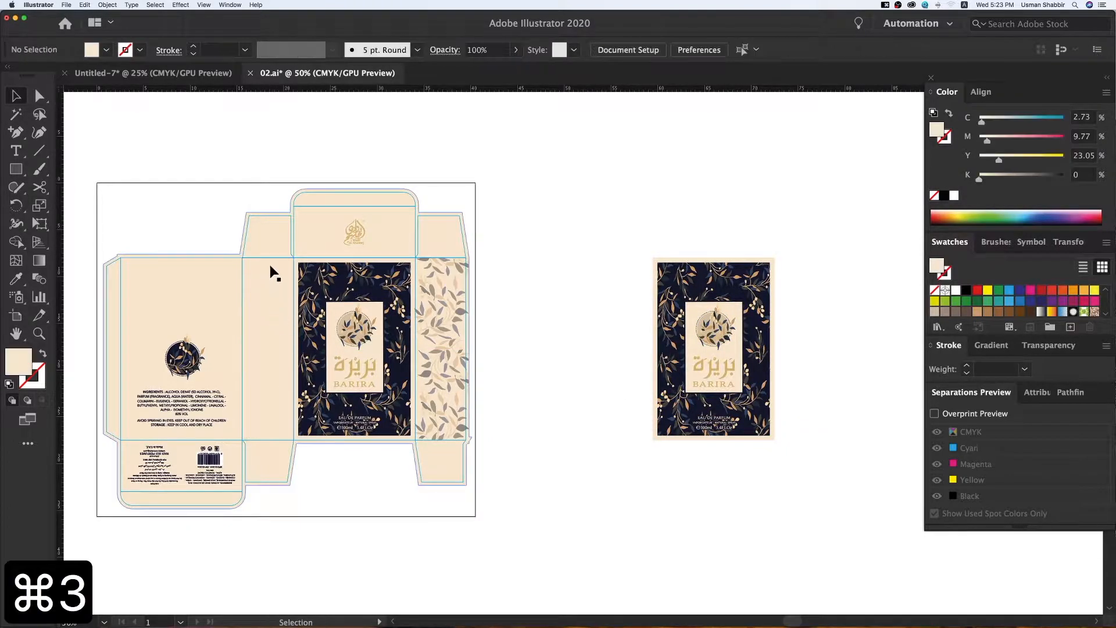
click(271, 259)
key(super+3)
key(alt+super+3)
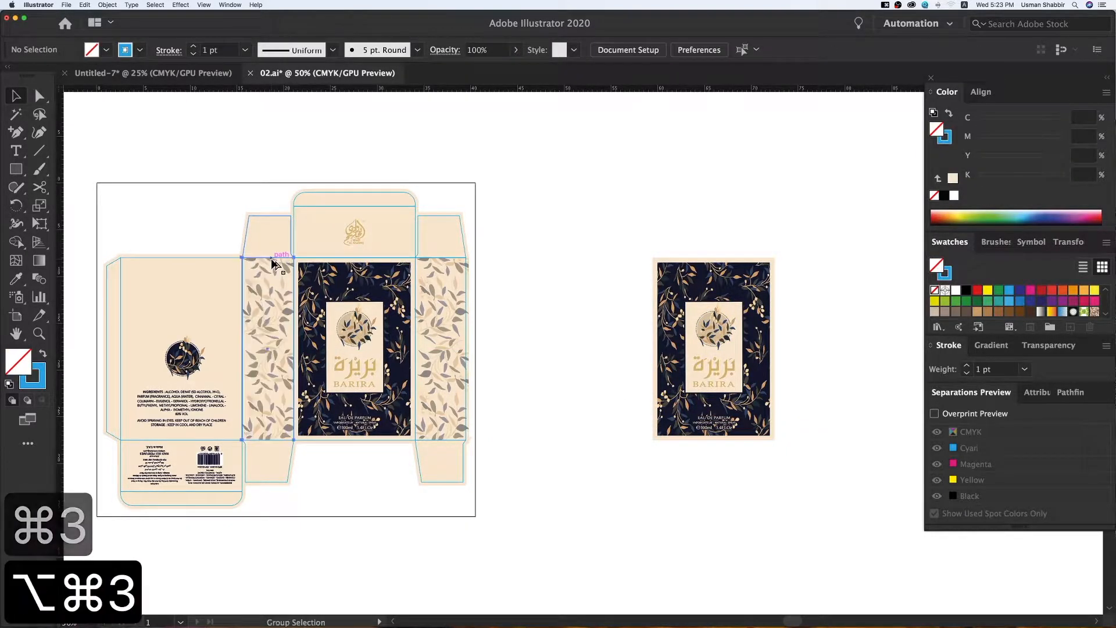
drag(269, 298, 567, 316)
click(612, 411)
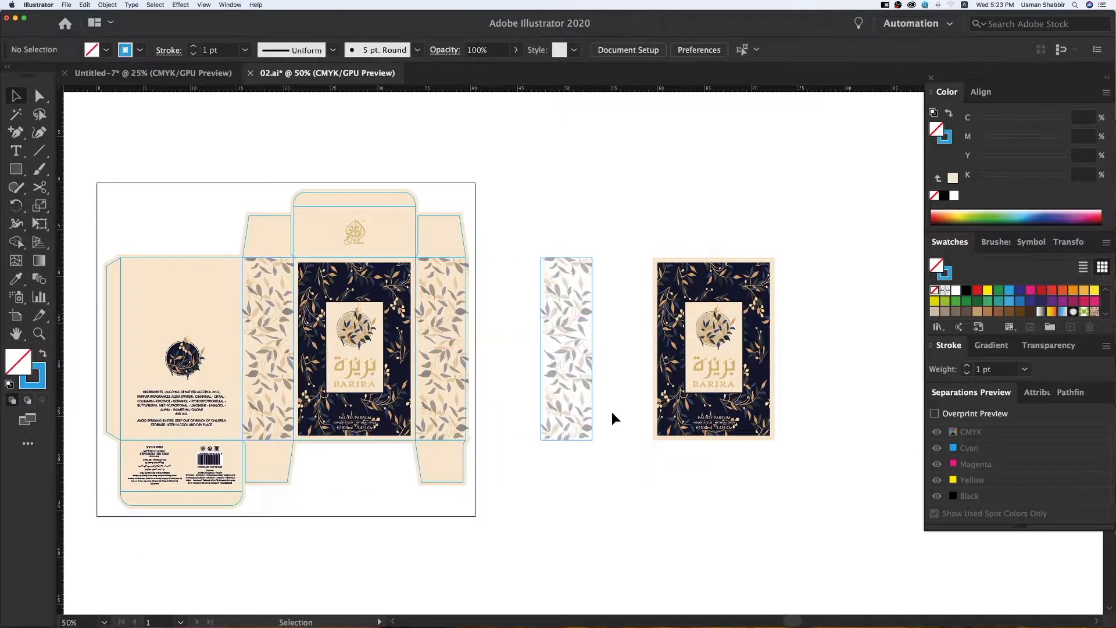
Fill the side panel copy's outline with the cream sampled from the dieline flap and send it behind the leaf pattern
click(578, 347)
key(super+3)
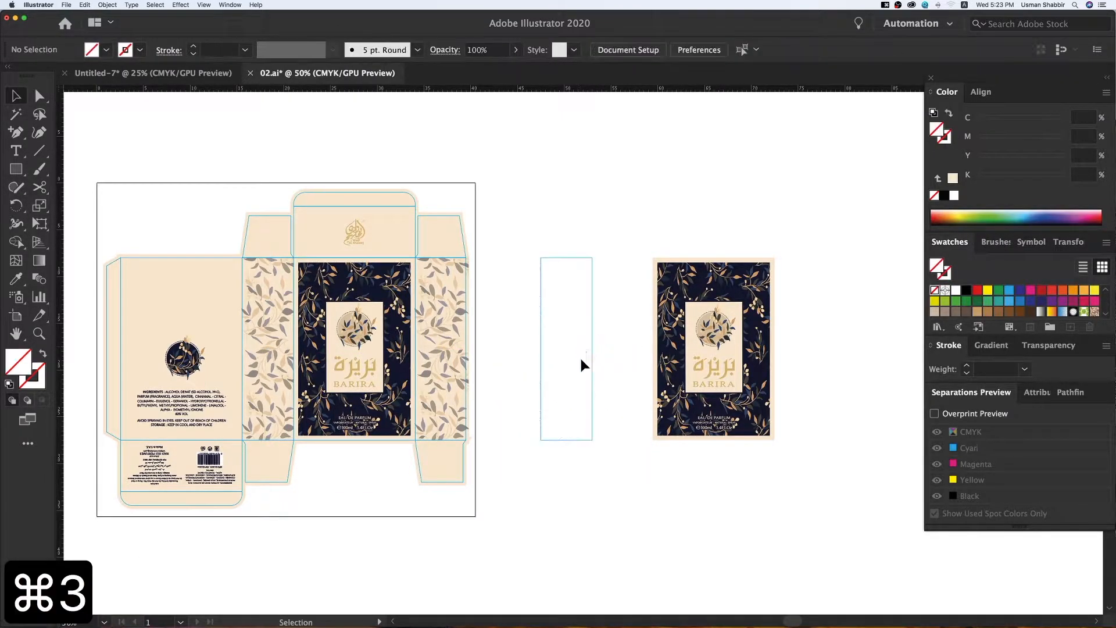
click(579, 357)
key(i)
click(441, 229)
key(v)
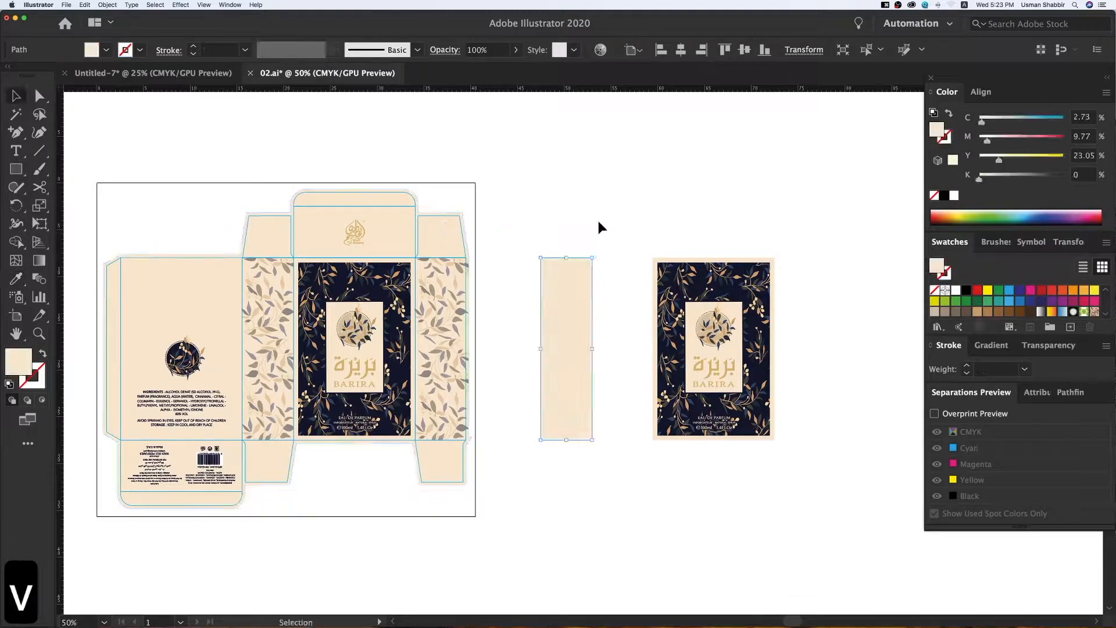
key(alt+super+3)
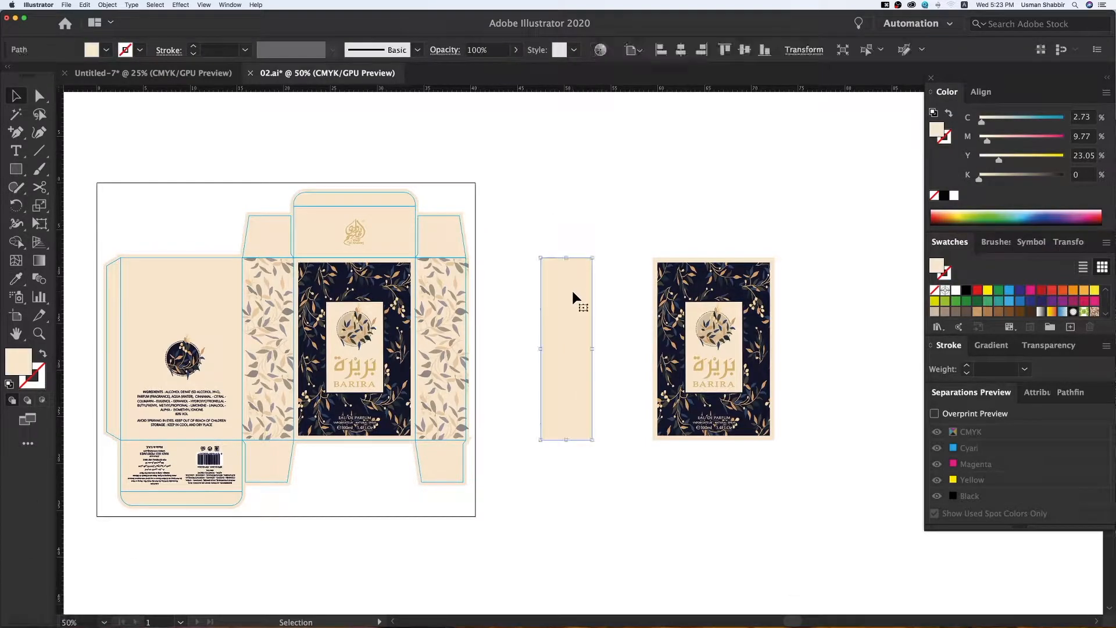
right_click(571, 290)
mouse_move(637, 434)
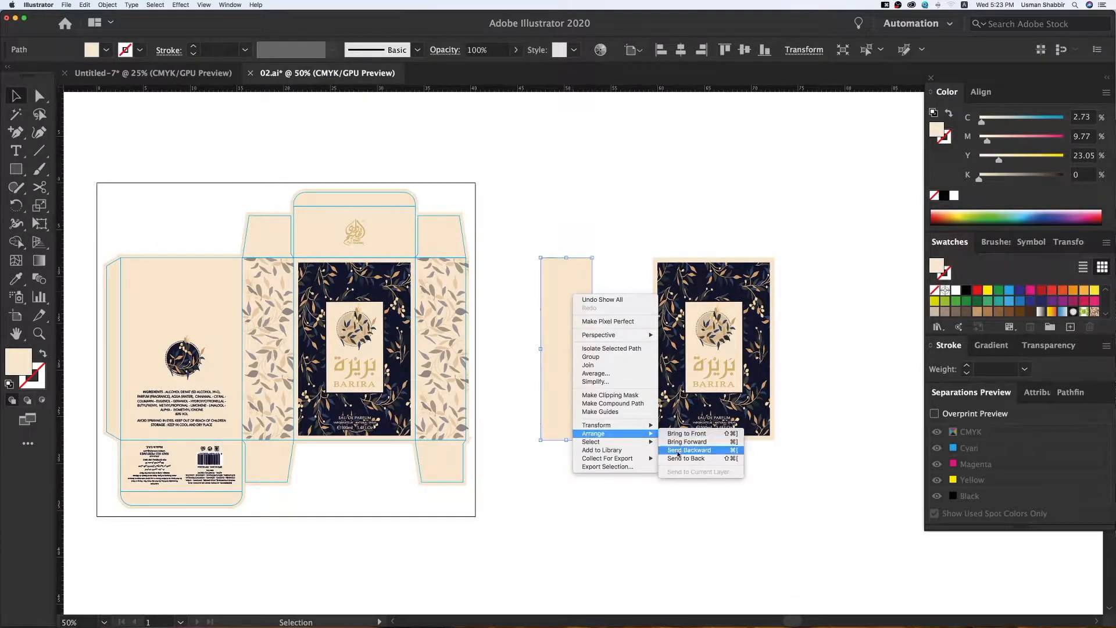
click(679, 458)
click(507, 217)
Move the side panel copy next to the front panel copy and duplicate the top flap's gold logo above the front panel copy
drag(585, 412, 632, 402)
click(644, 452)
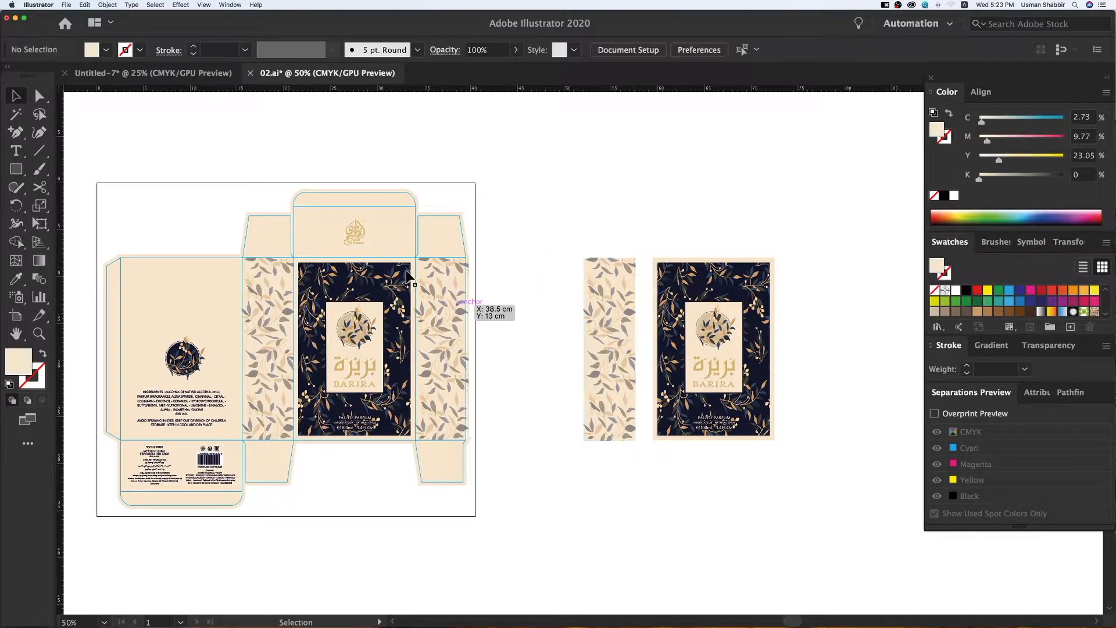
drag(352, 232, 727, 240)
click(618, 229)
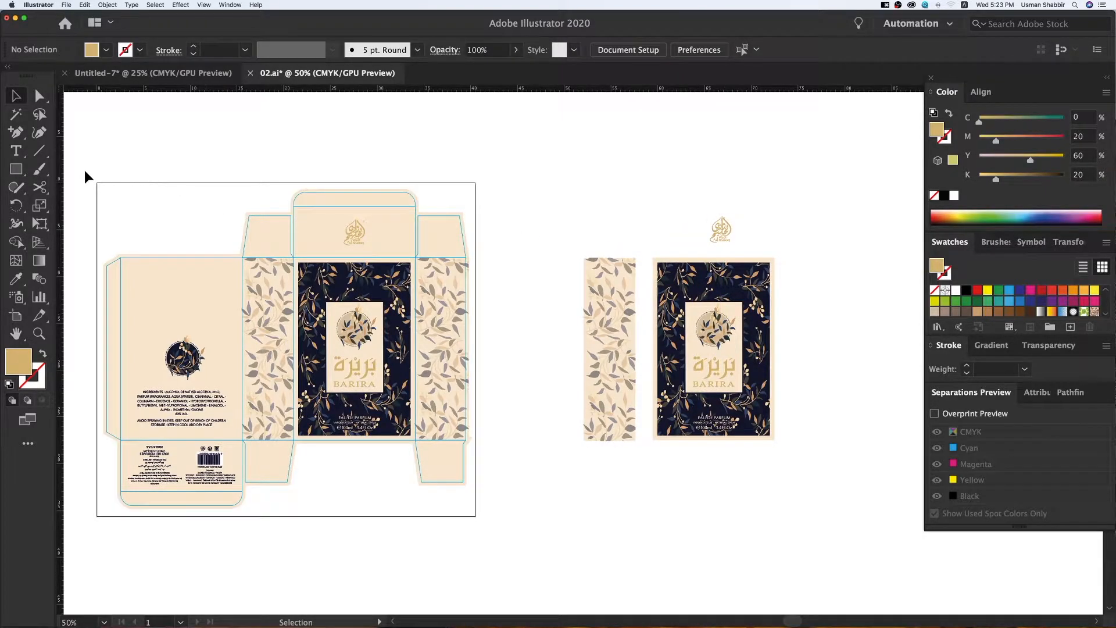
Duplicate the dieline's front panel outline on the free side of the front panel copy and fill it with the flap's cream
drag(86, 174, 493, 525)
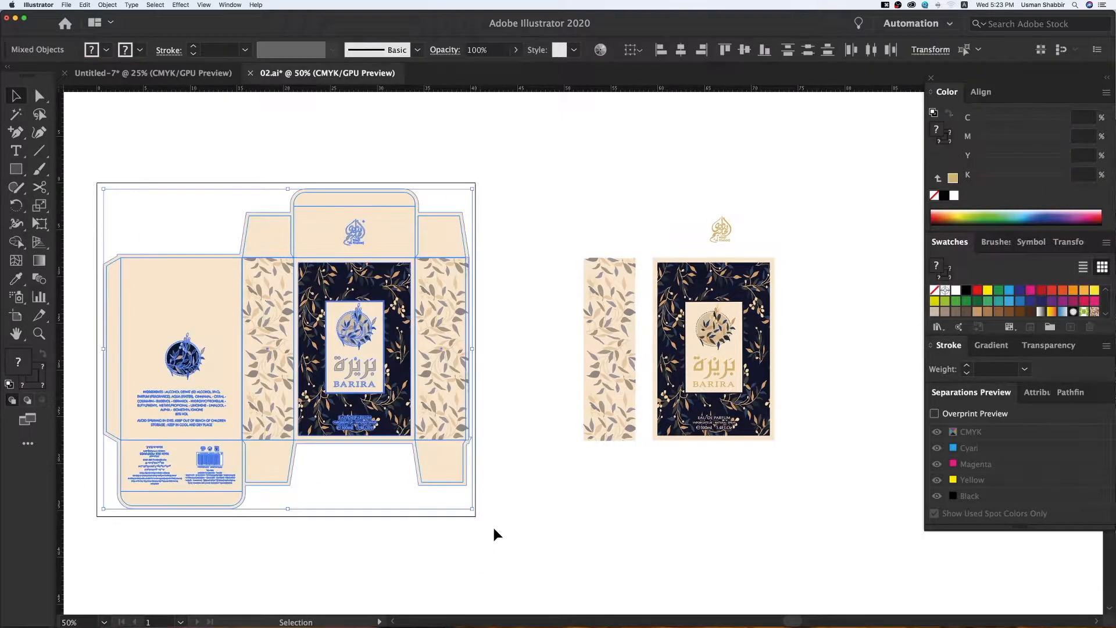
key(v)
click(409, 481)
scroll(367, 472, right, 3)
drag(317, 451, 801, 490)
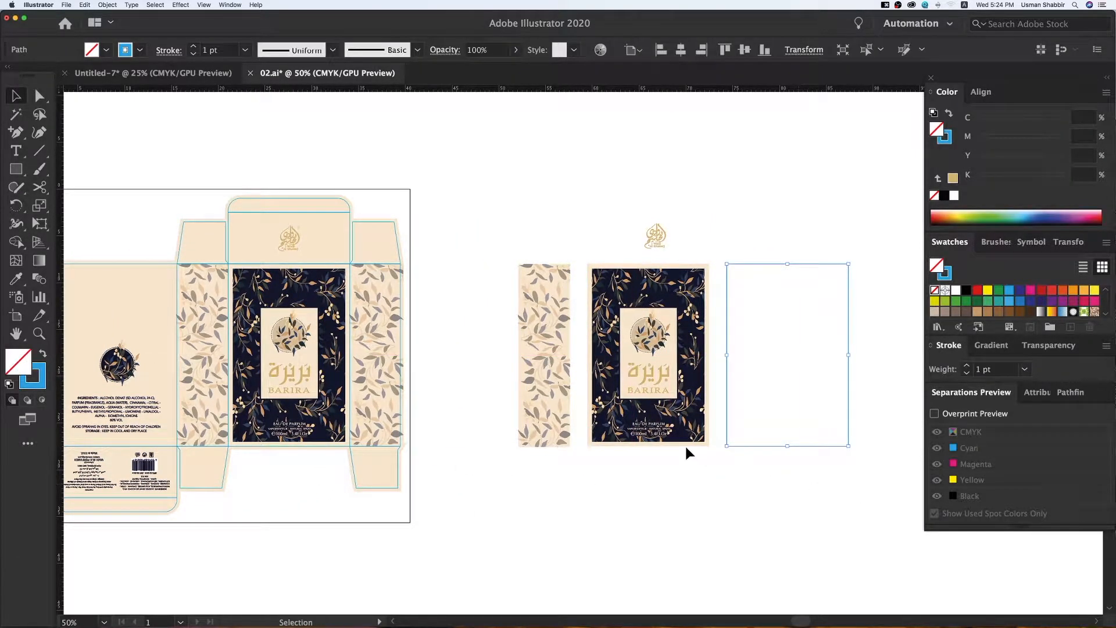
key(i)
click(384, 233)
key(v)
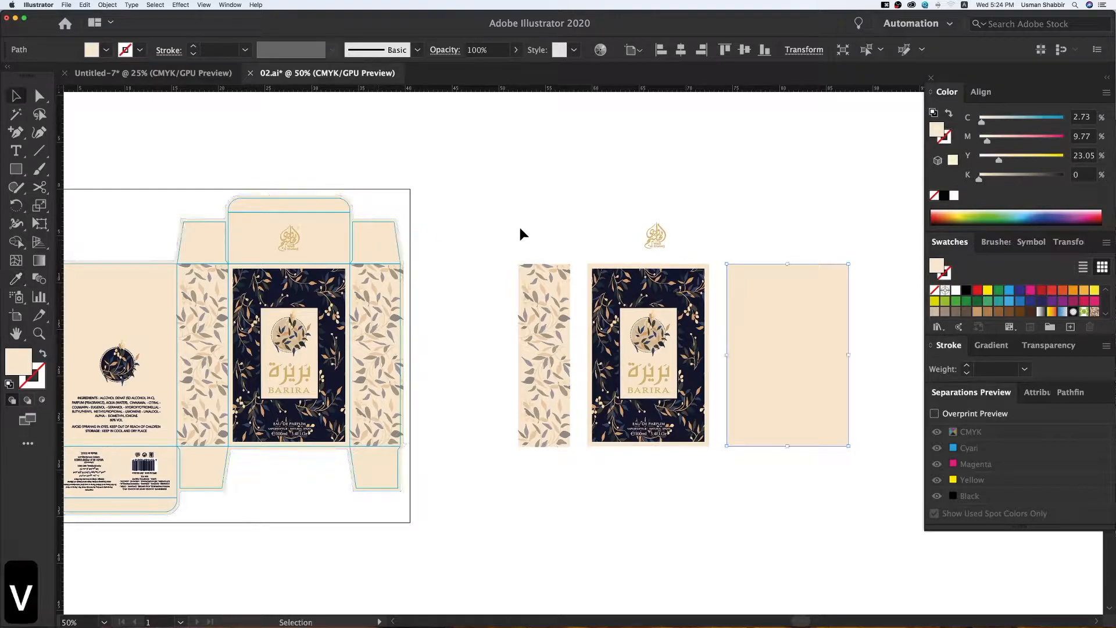
click(520, 228)
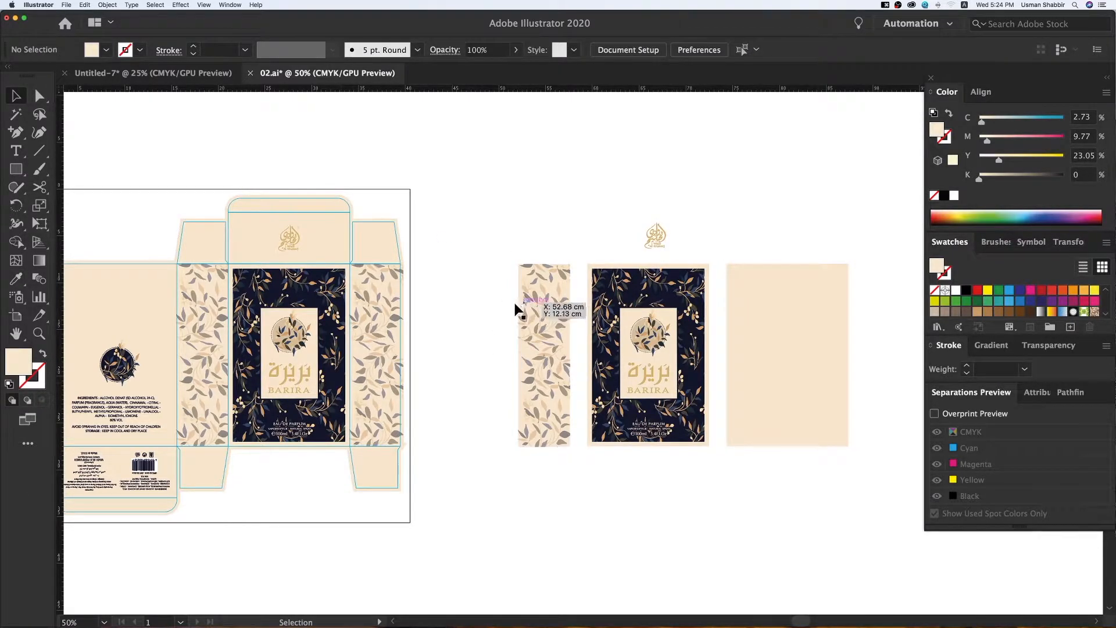
Compare the width of the side panel copy with that of the original side panel outline on the dieline
click(544, 360)
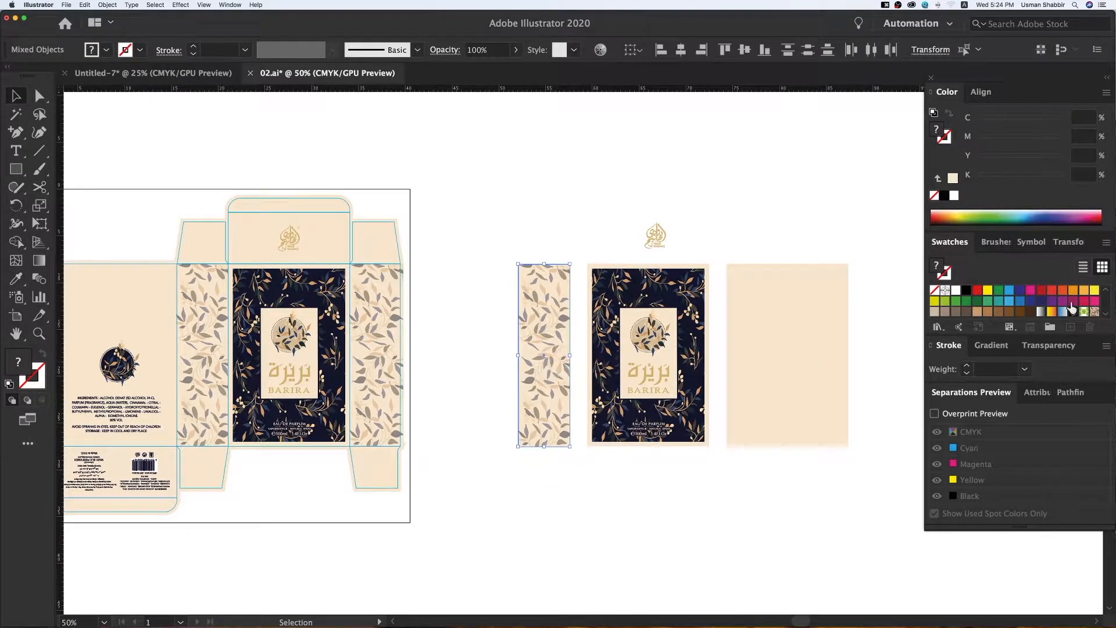
click(1068, 242)
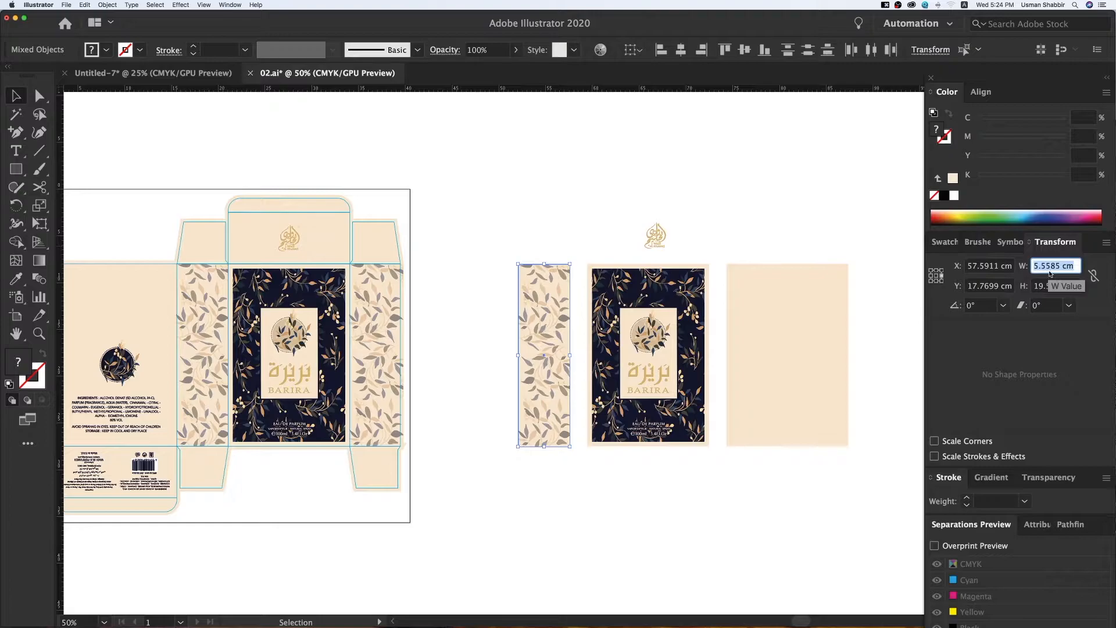
click(216, 223)
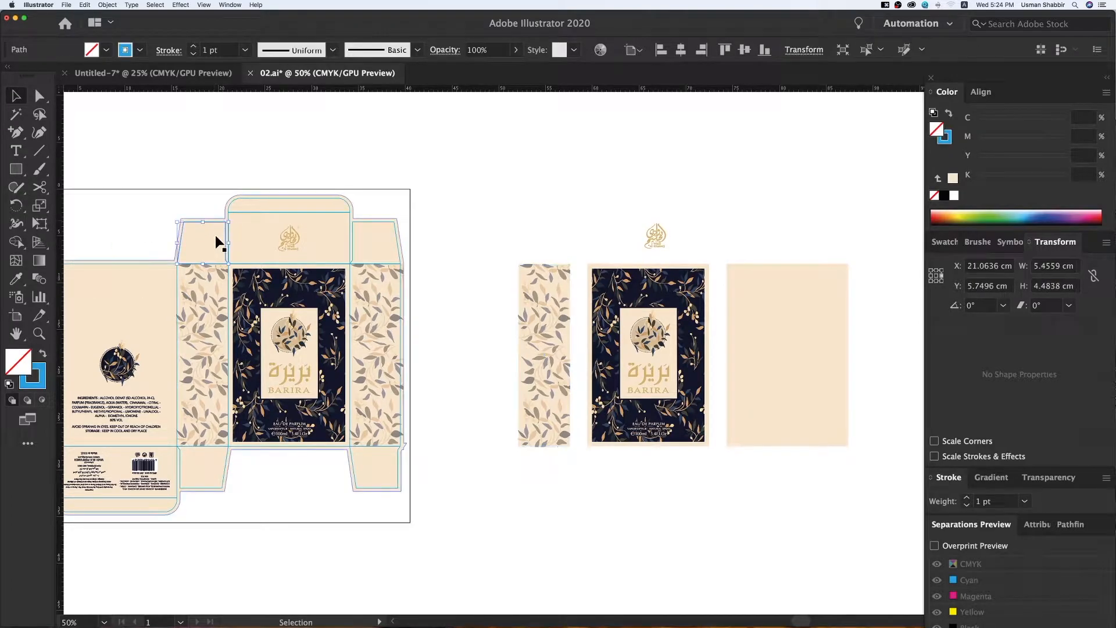
click(196, 271)
key(super+3)
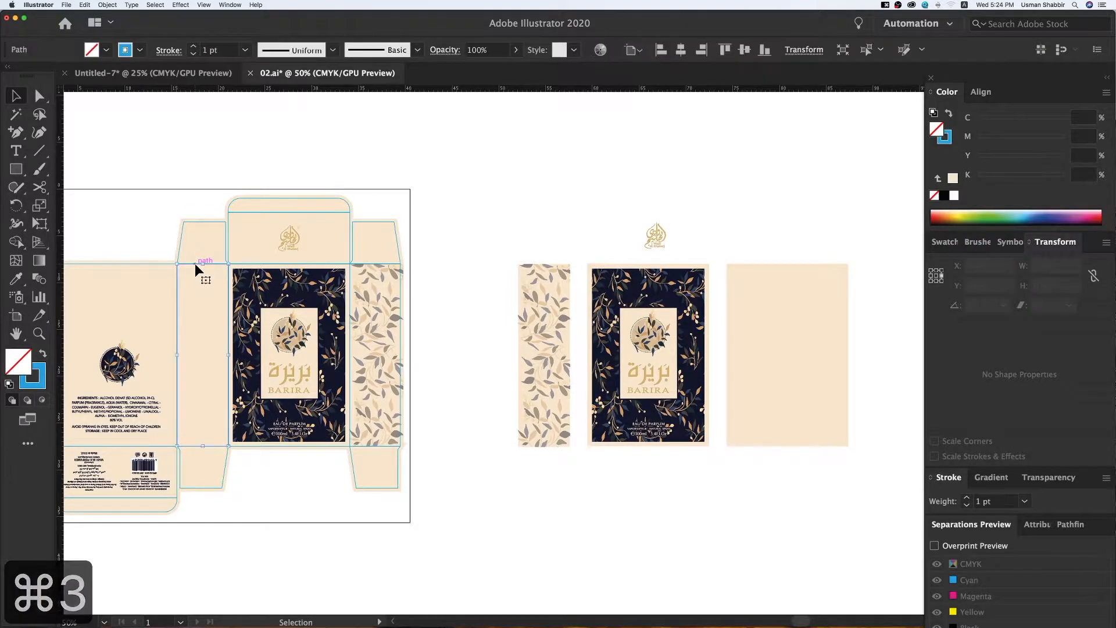
click(194, 263)
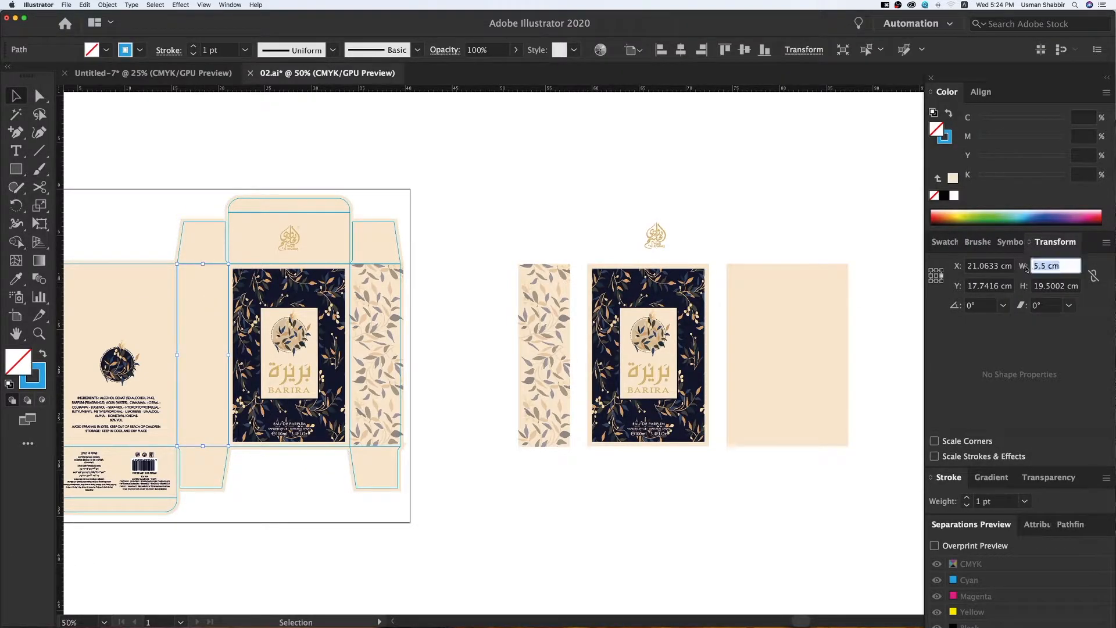
key(alt+super+3)
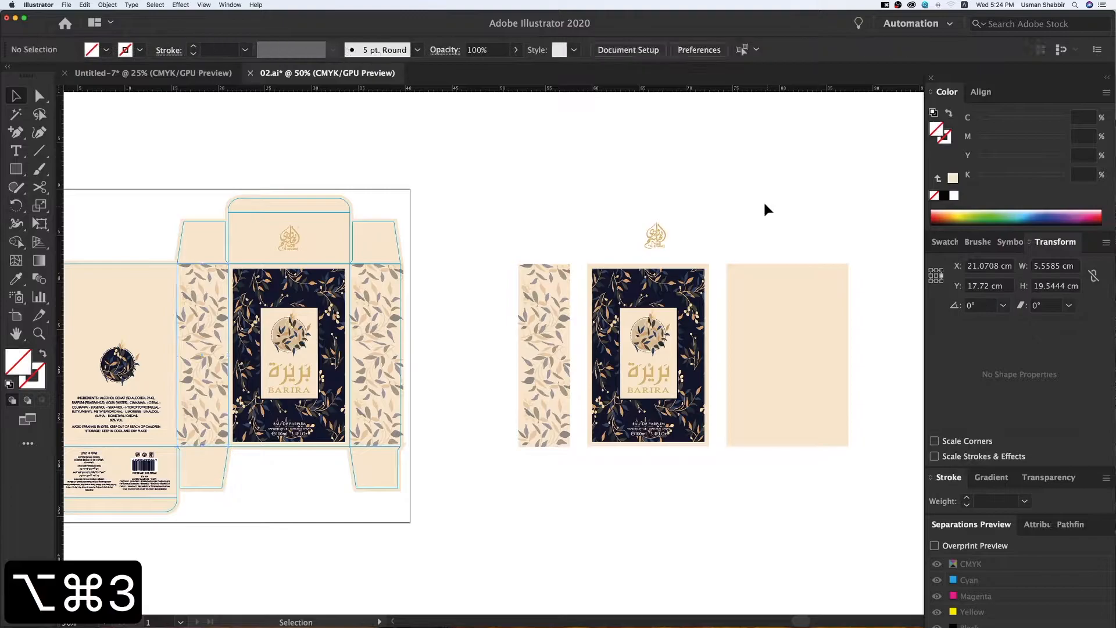
Delete the complete original dieline artwork from the artboard, keeping only the extracted panels and logo
key(v)
drag(726, 339, 662, 370)
drag(93, 244, 256, 223)
drag(93, 171, 477, 529)
key(BackSpace)
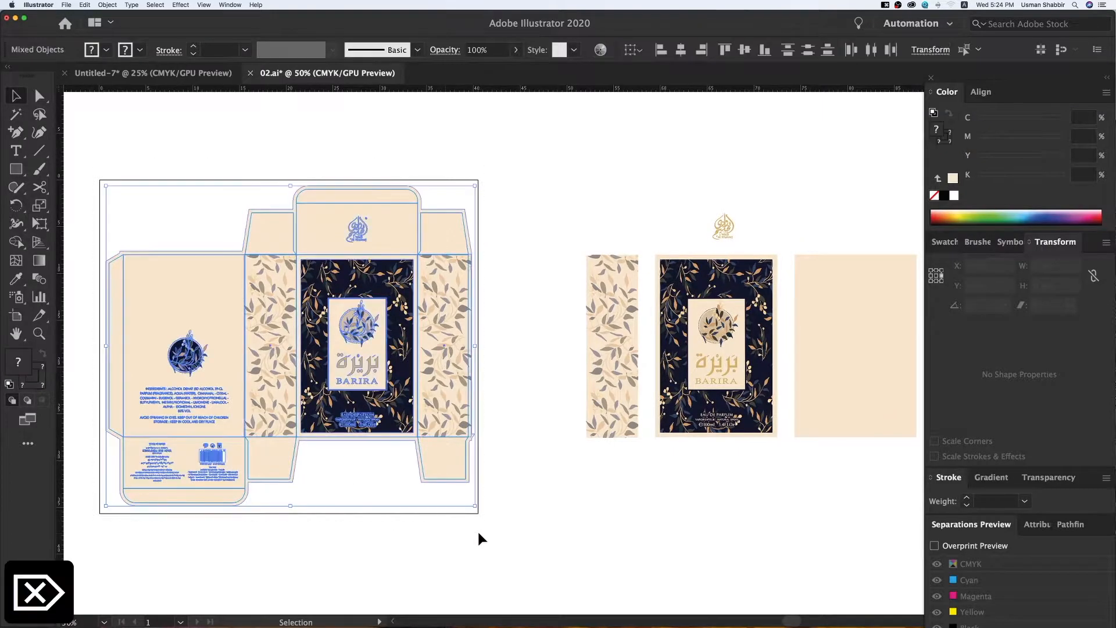
Group all pieces of the front panel copy, including its cream background, into one object
key(v)
scroll(480, 525, right, 10)
key(z)
drag(127, 167, 814, 587)
key(z)
drag(132, 229, 814, 612)
key(v)
scroll(639, 520, up, 2)
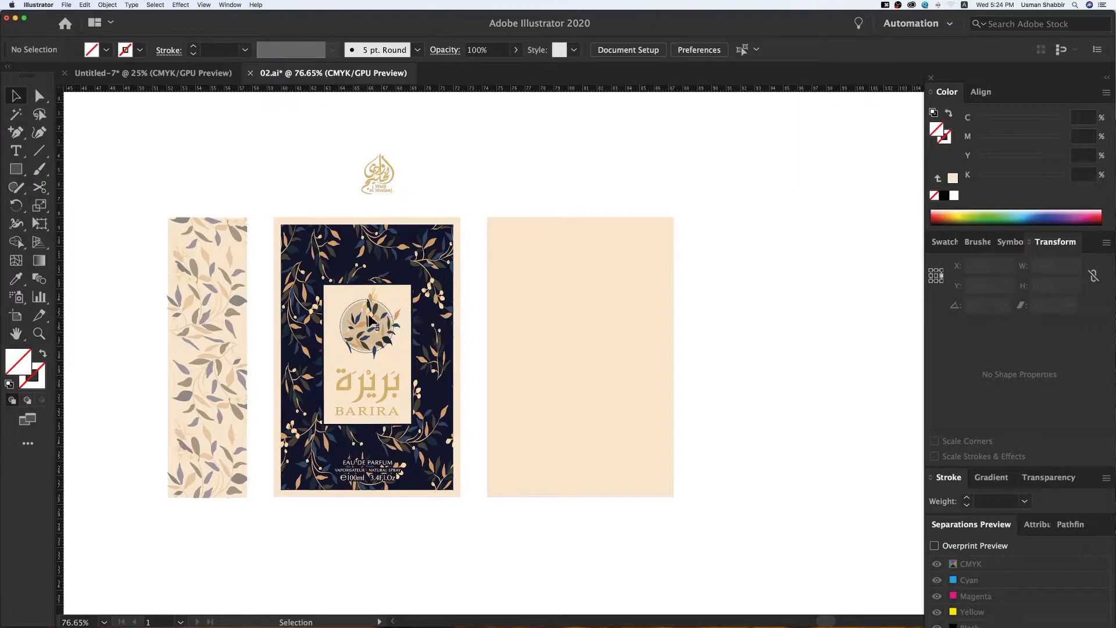
drag(263, 204, 472, 503)
right_click(449, 415)
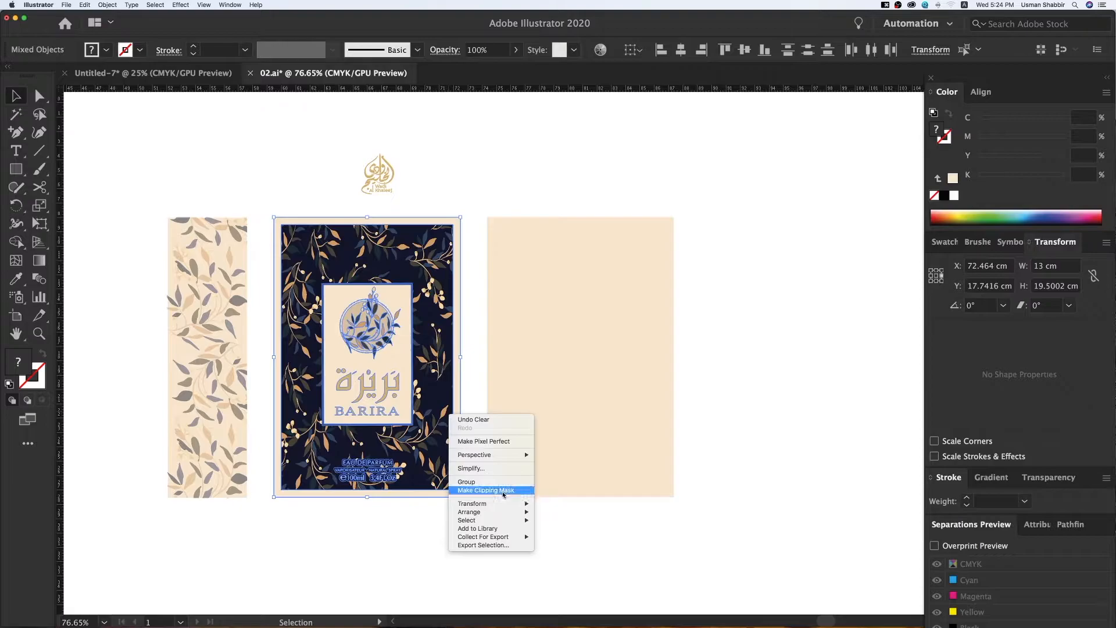
click(505, 490)
click(460, 532)
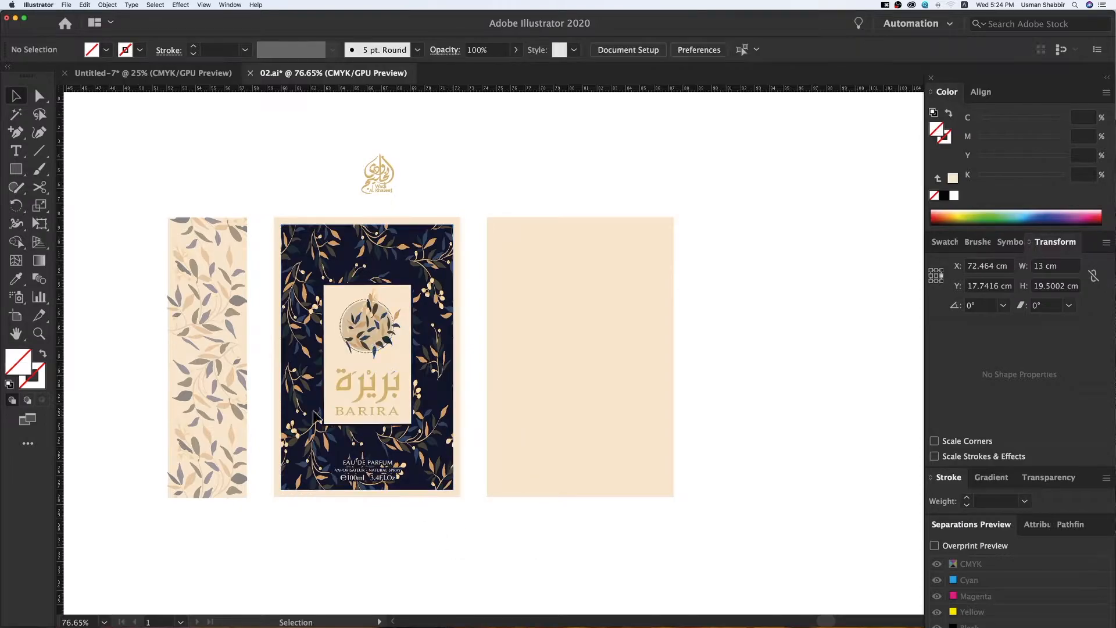
Group all pieces of the side panel copy, including its leaf pattern and cream background, into one object
drag(258, 515, 259, 516)
right_click(228, 433)
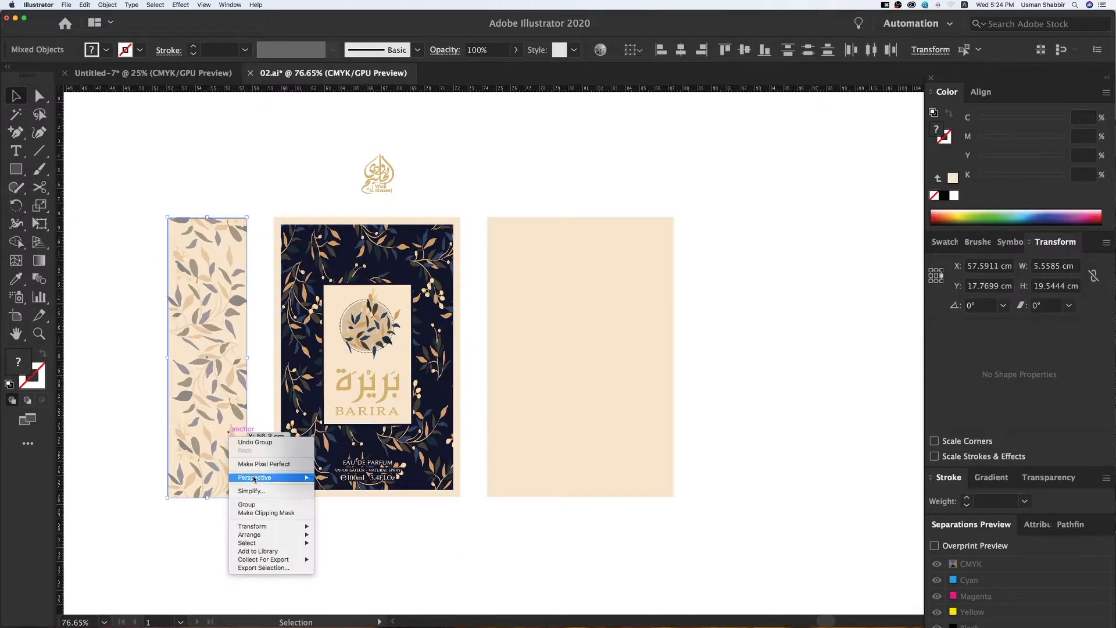
click(254, 505)
click(337, 532)
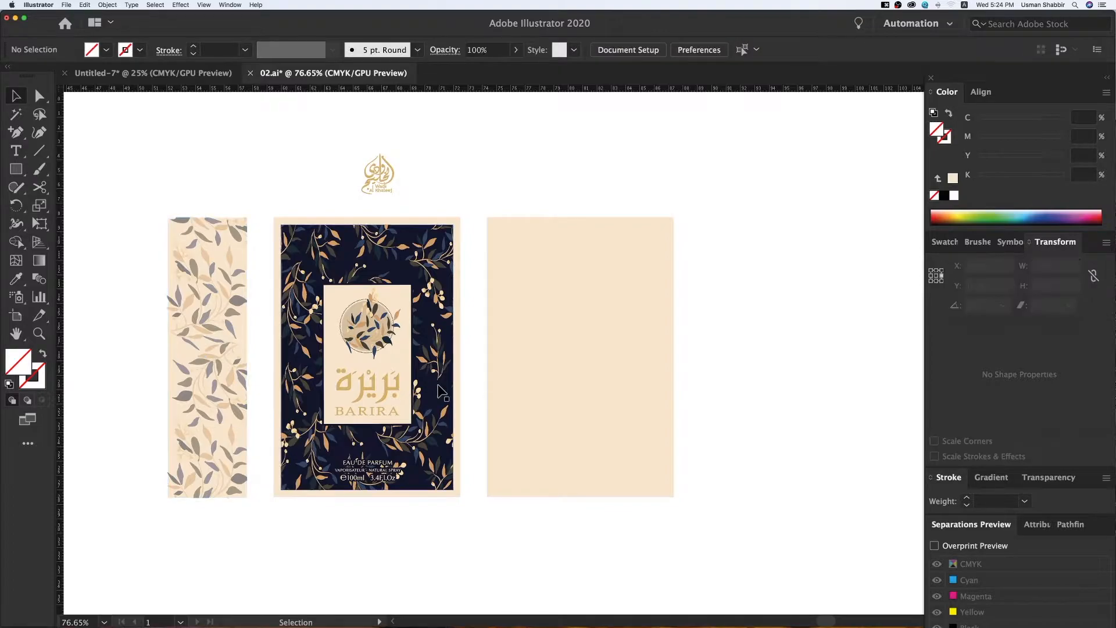
Switch to Calculator and multiply the box's 5.5 cm side width by 28 to get the extrusion depth
key(F4)
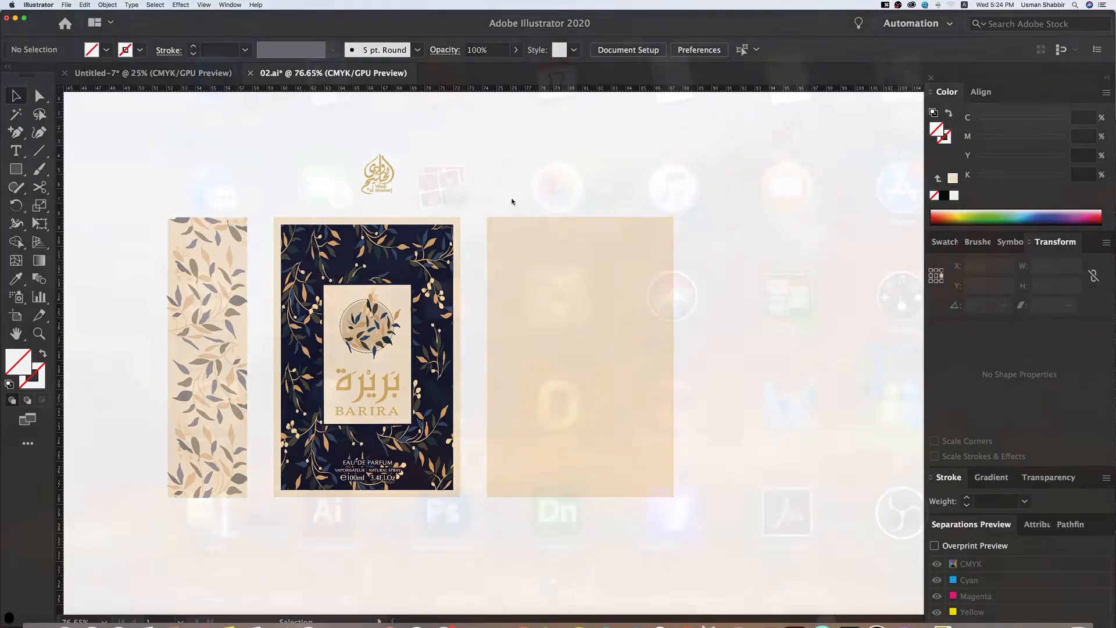
click(459, 283)
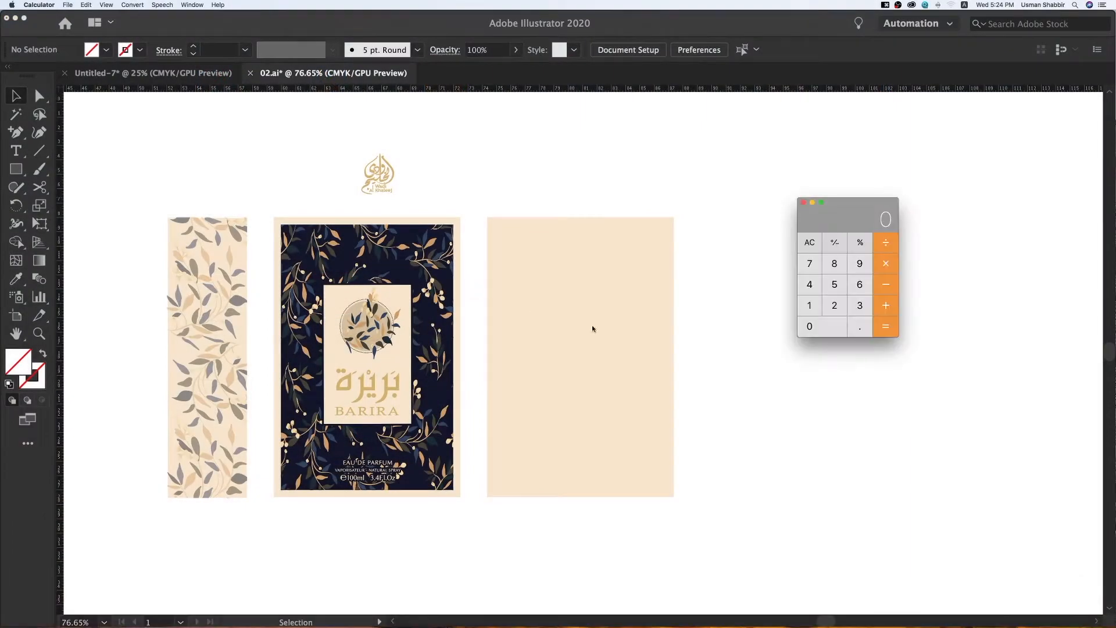
text(5.5)
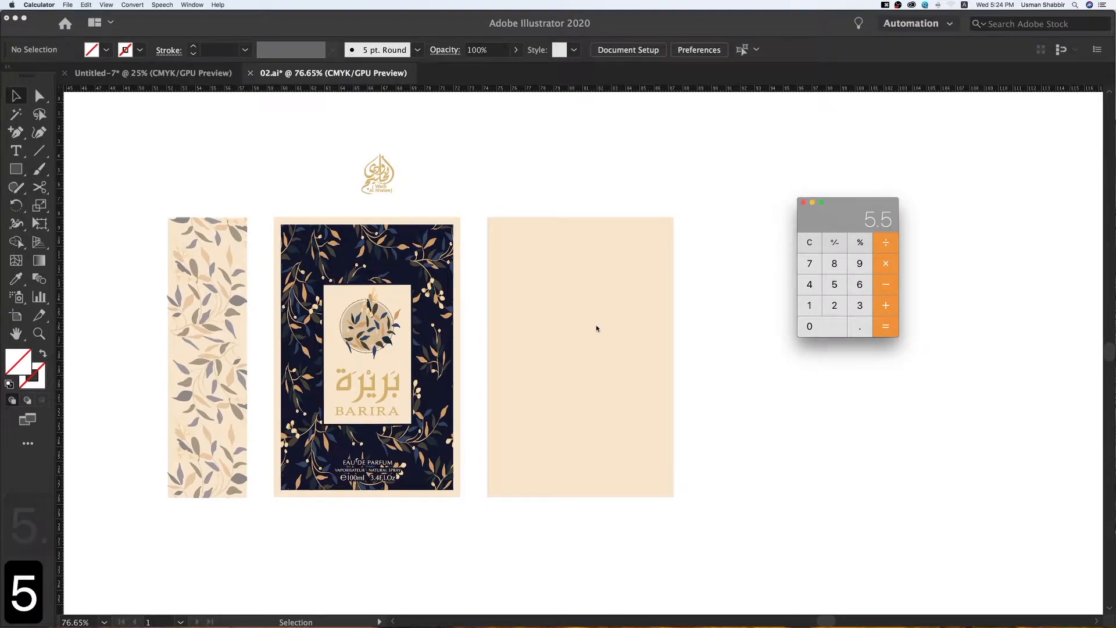
text(*)
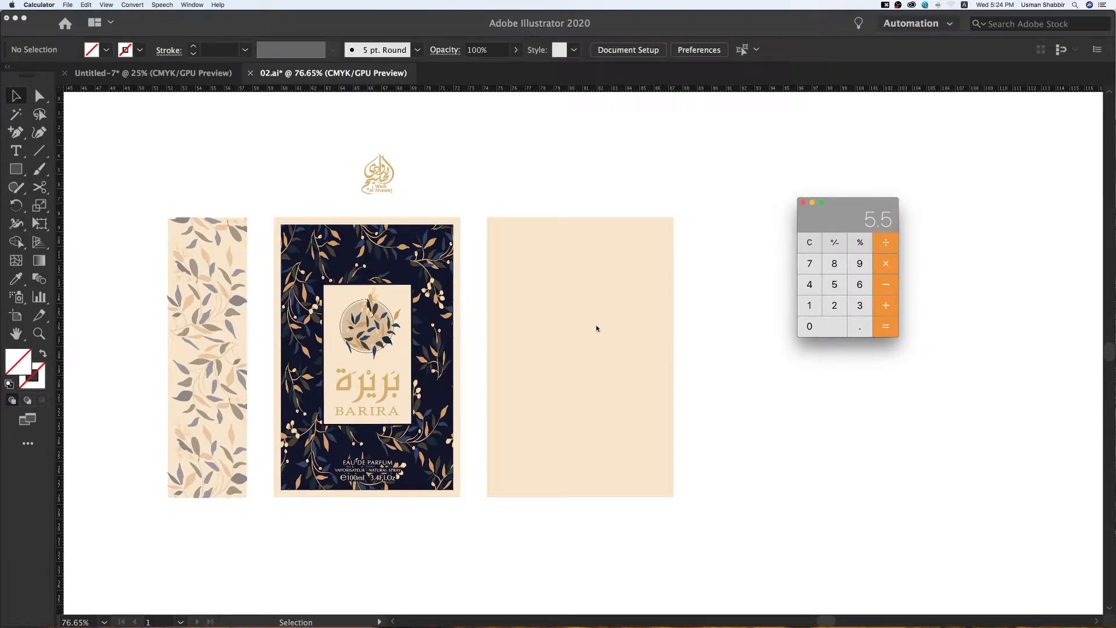
text(28)
key(Return)
click(804, 202)
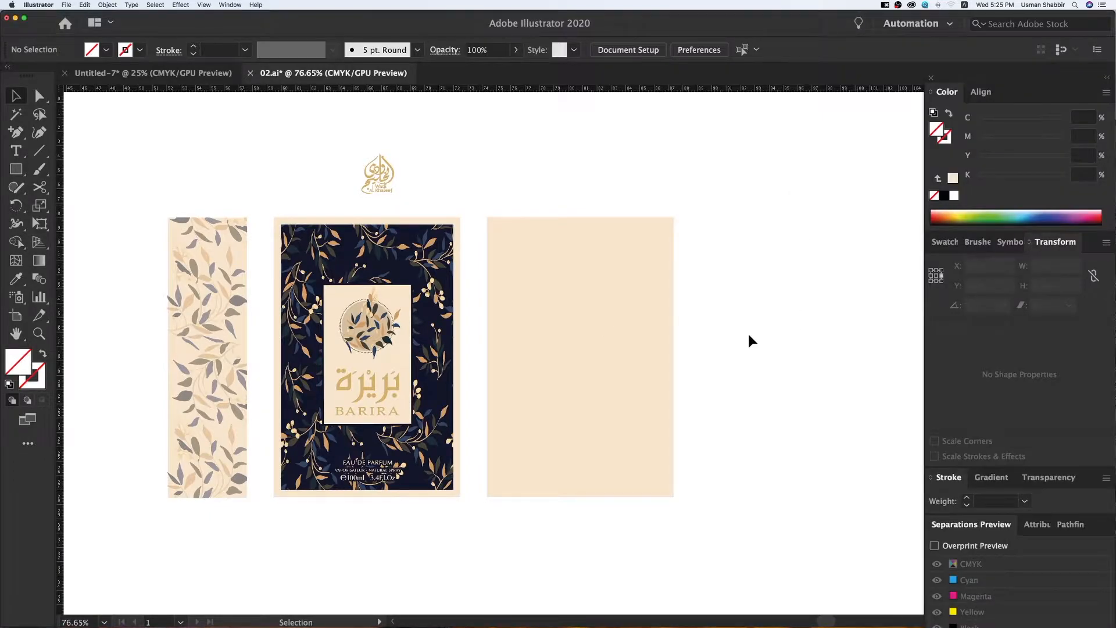
Save the grouped front panel as a dynamic movie clip symbol named 1
click(405, 290)
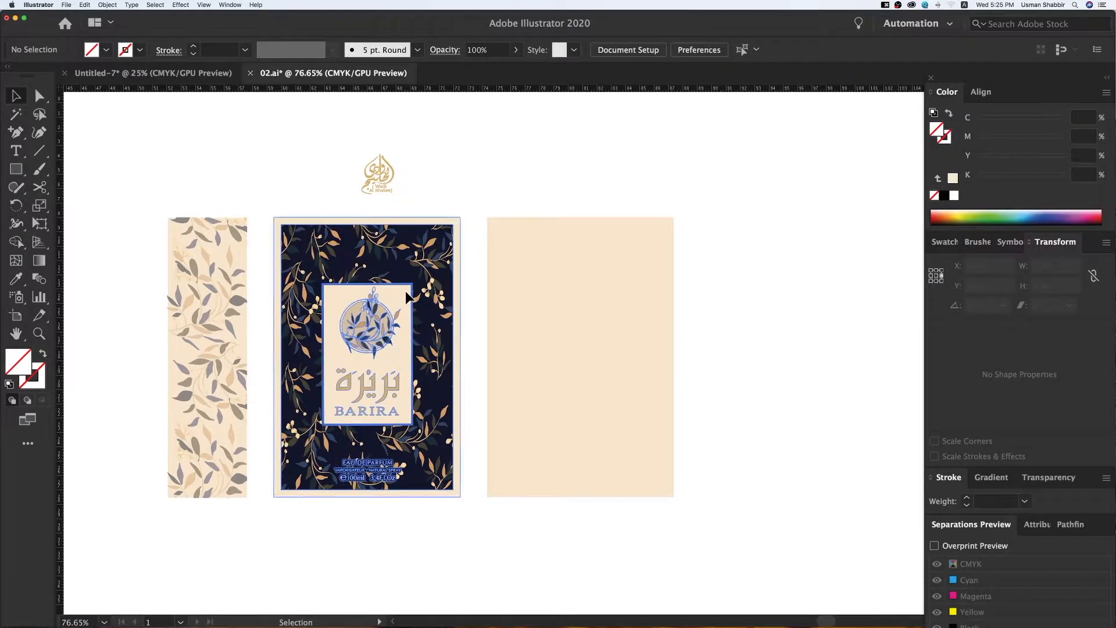
click(1014, 242)
drag(436, 301, 948, 308)
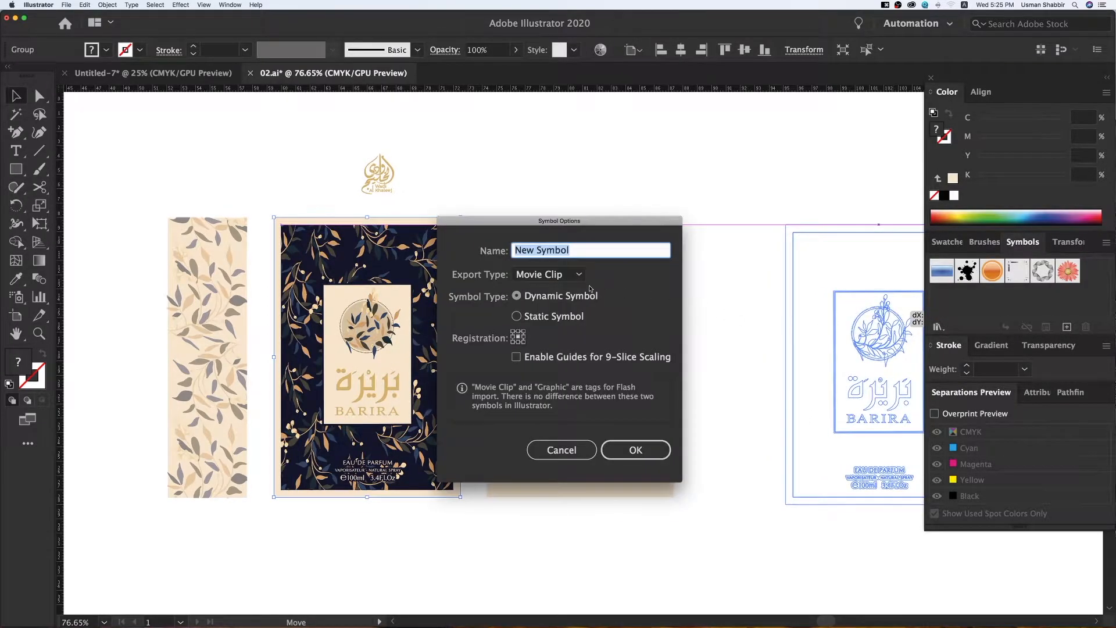
text(1)
click(636, 450)
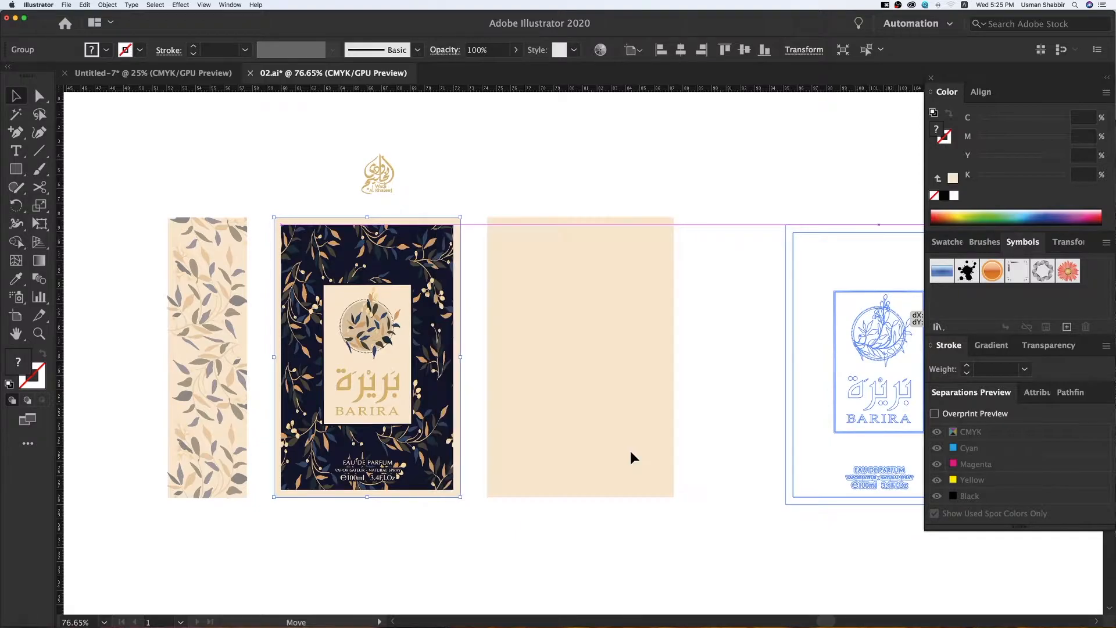
Rotate the leaf-patterned side panel 90 degrees so it lies horizontally, and save it as a dynamic symbol named 2
click(220, 323)
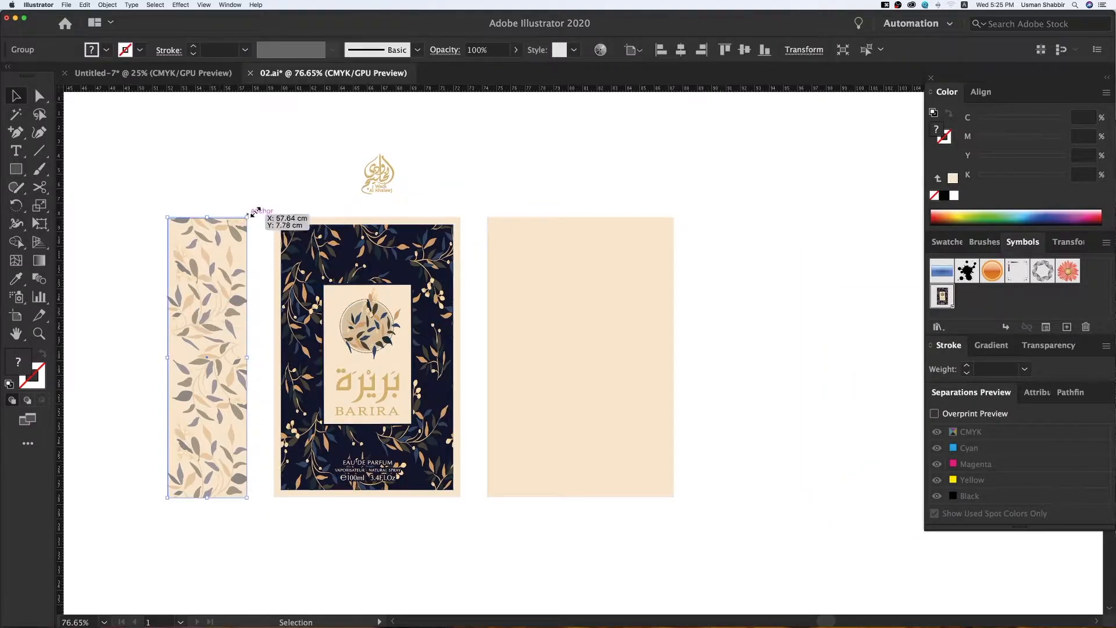
drag(250, 214, 323, 395)
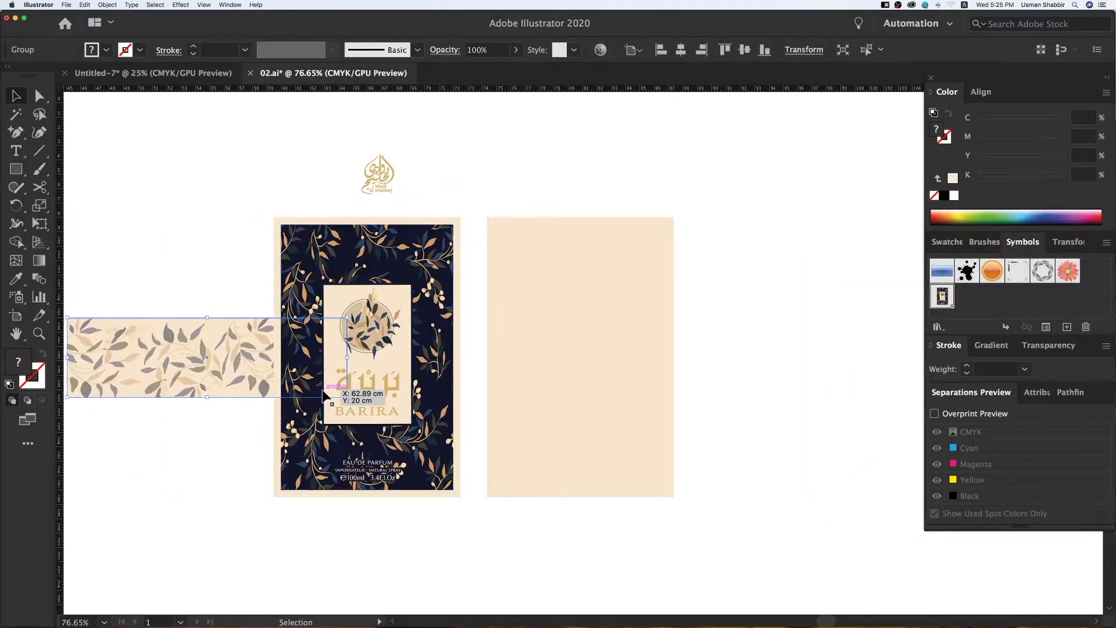
drag(256, 372, 965, 294)
text(2)
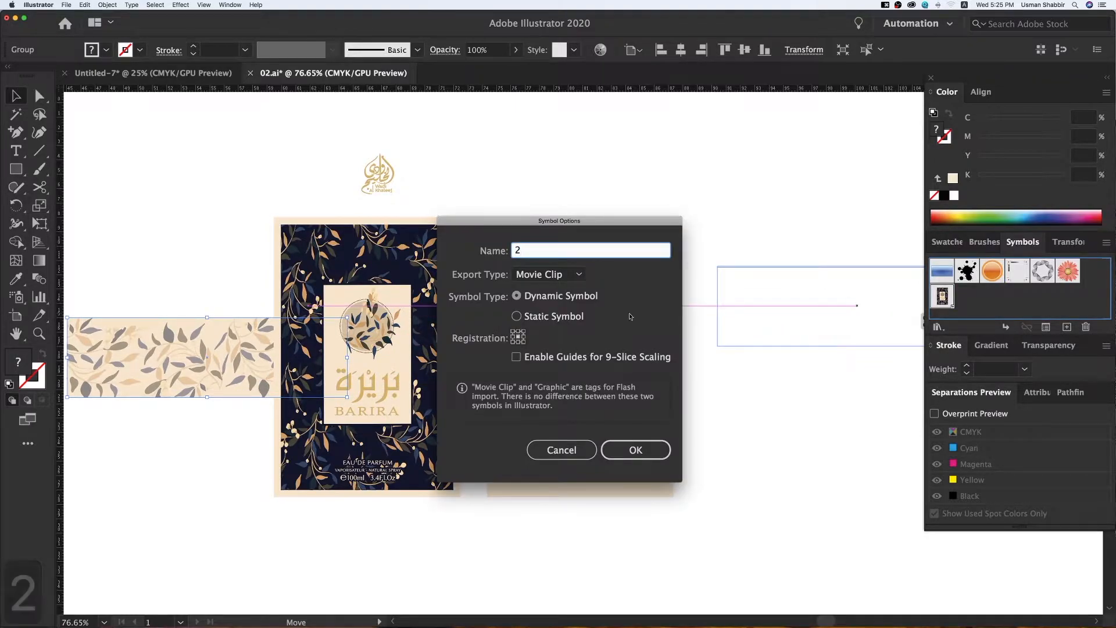
click(631, 449)
Save the gold calligraphy logo above the front panel as a dynamic symbol named 3
drag(378, 174, 1008, 308)
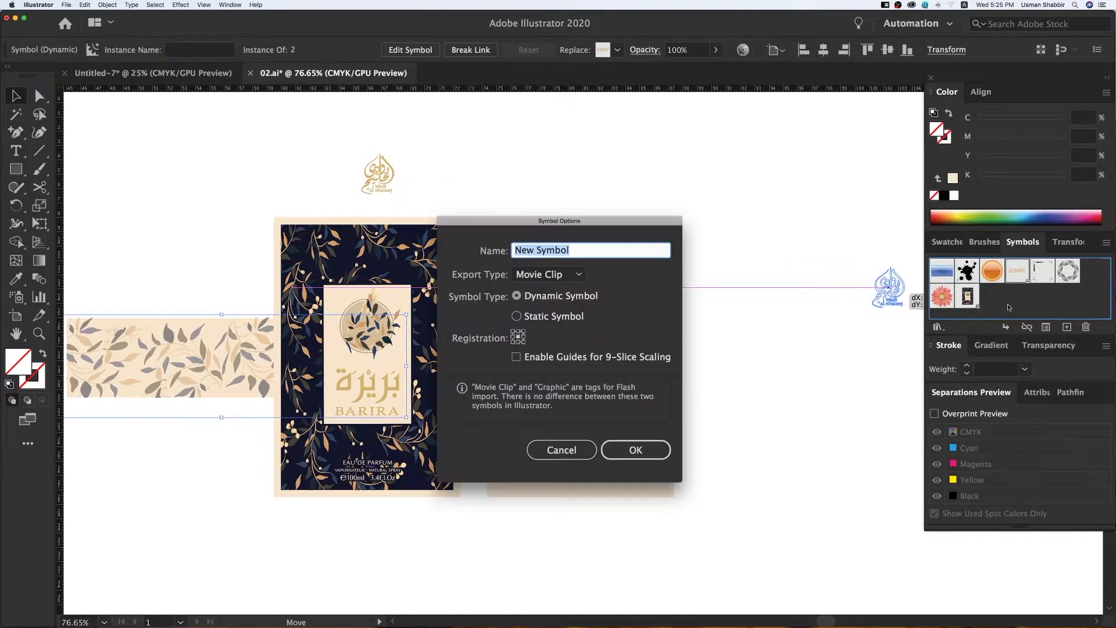
text(3)
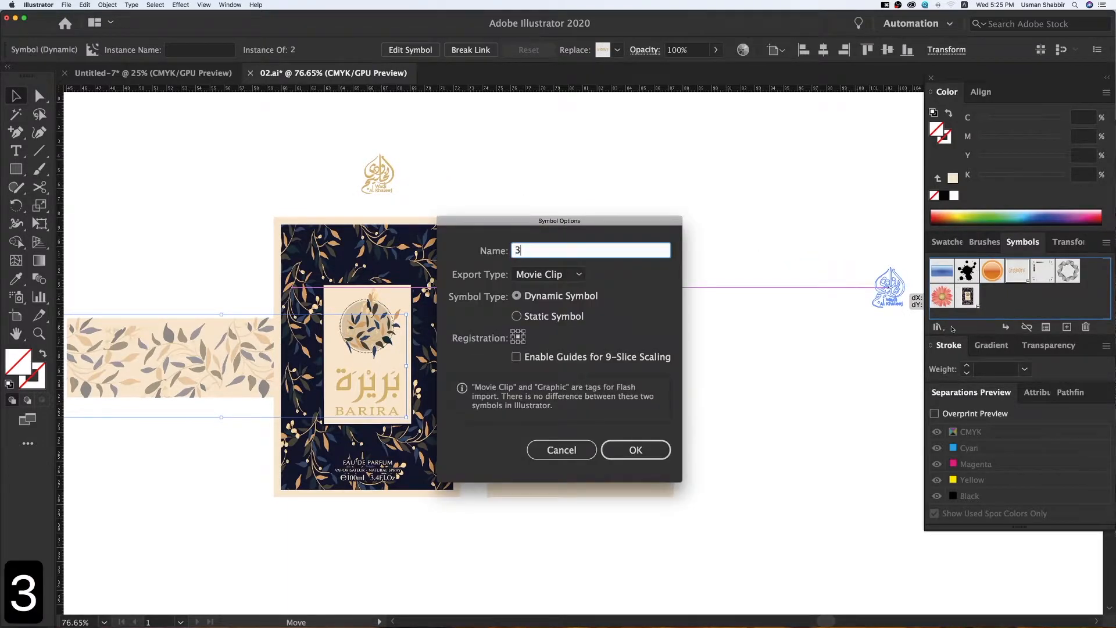
click(654, 450)
click(705, 407)
scroll(704, 407, right, 2)
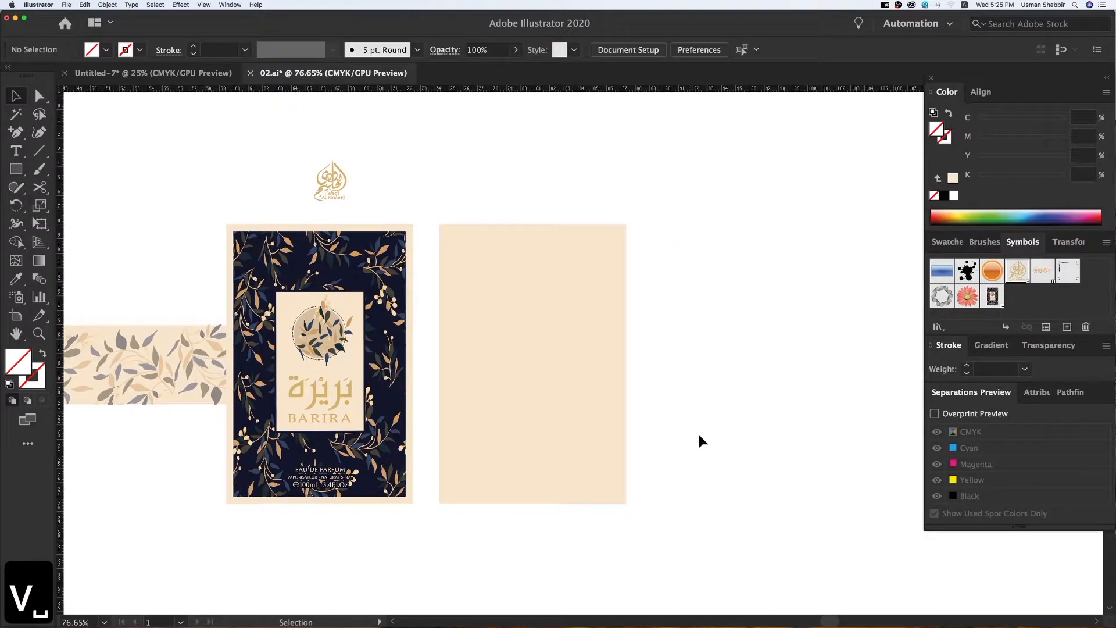
Recheck the extrusion depth by calculating 5.5 × 28 in Calculator
key(F4)
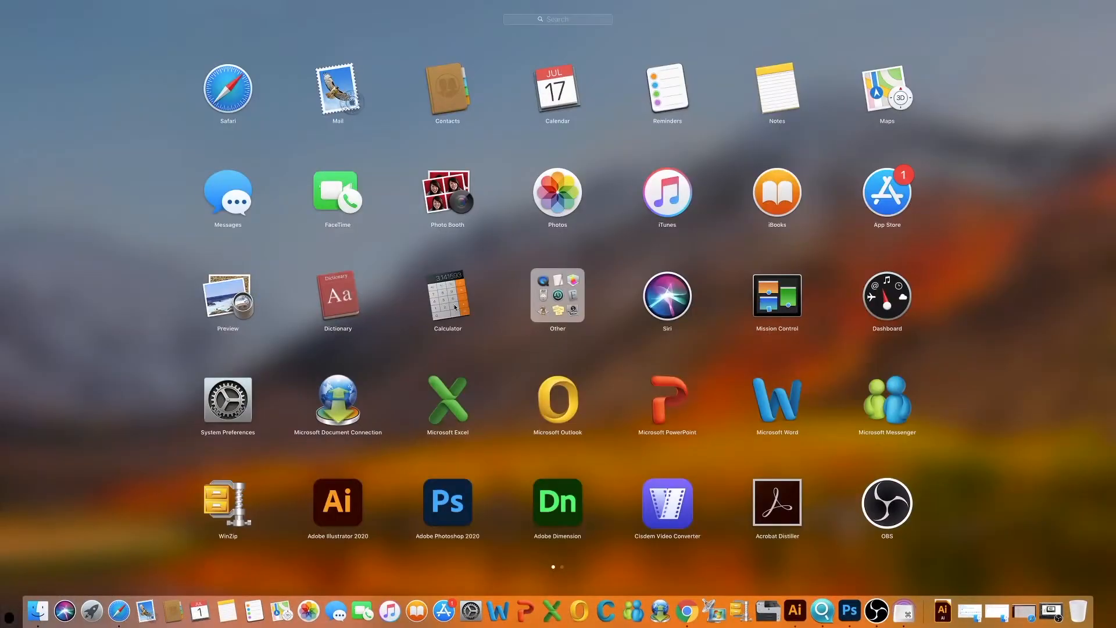
click(452, 300)
text(5.5)
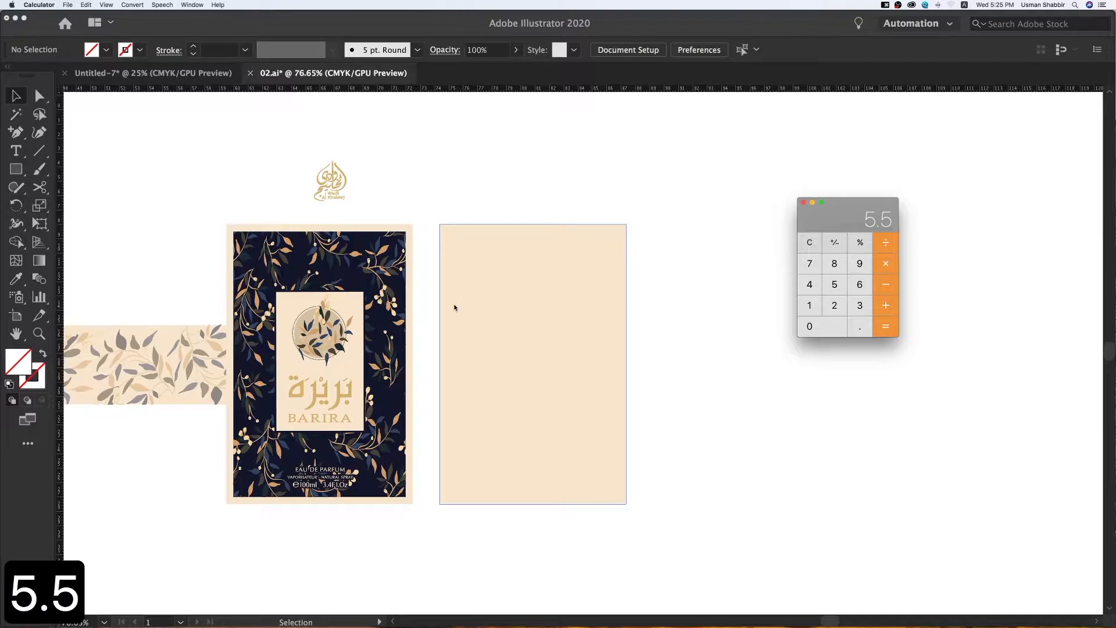
text(*28)
key(Return)
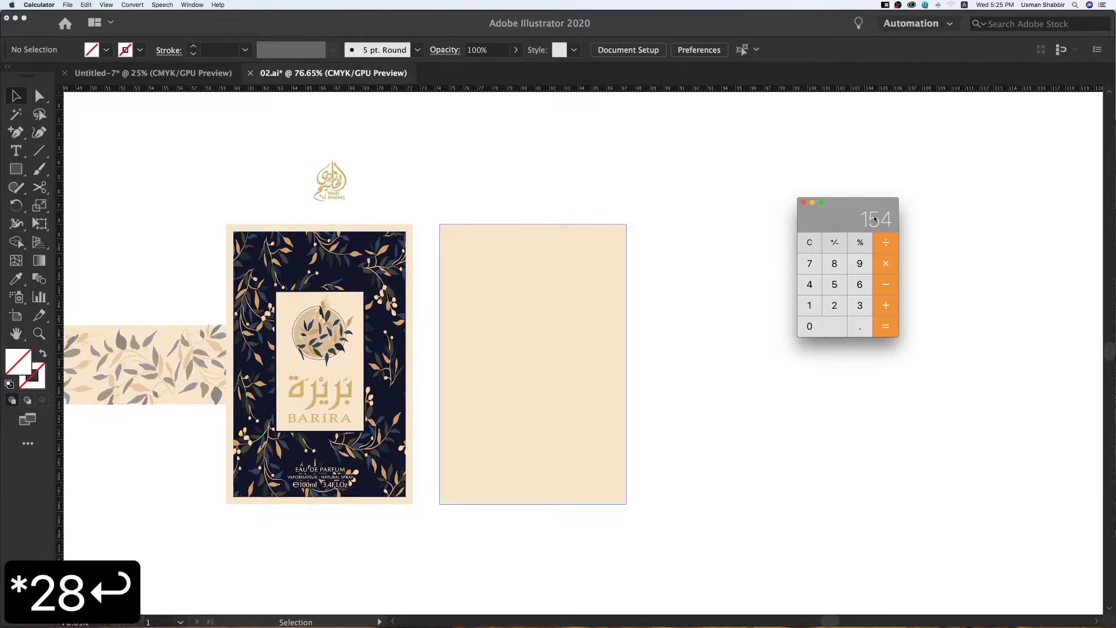
click(804, 202)
Apply 3D Extrude & Bevel to the blank cream panel with the Off-Axis Front position and an extrude depth of 154 pt
click(567, 295)
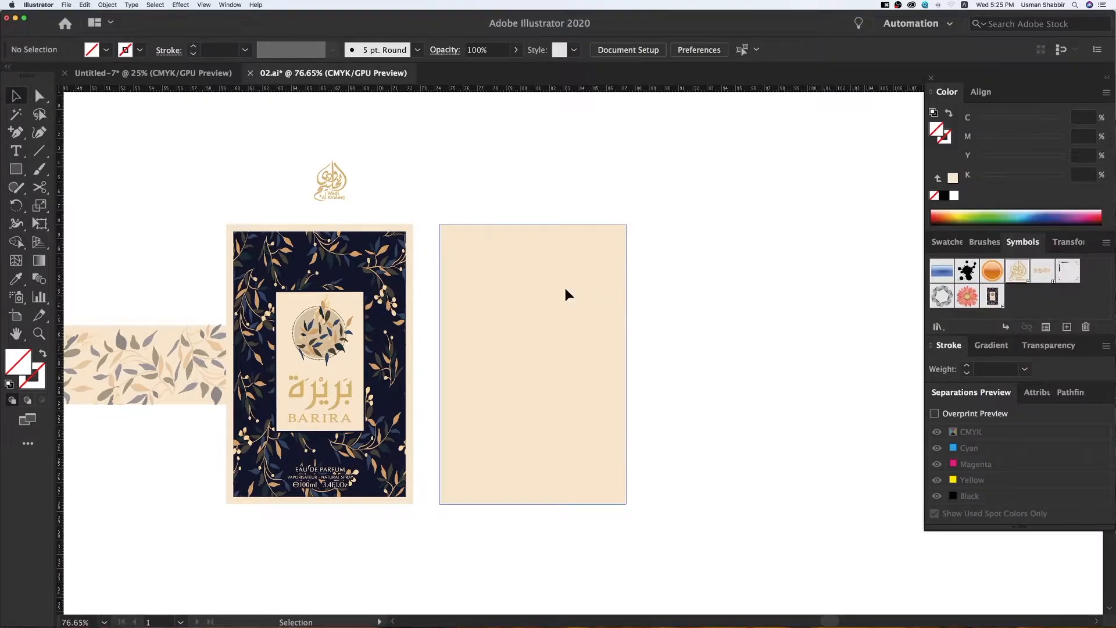
click(180, 5)
mouse_move(274, 59)
click(320, 60)
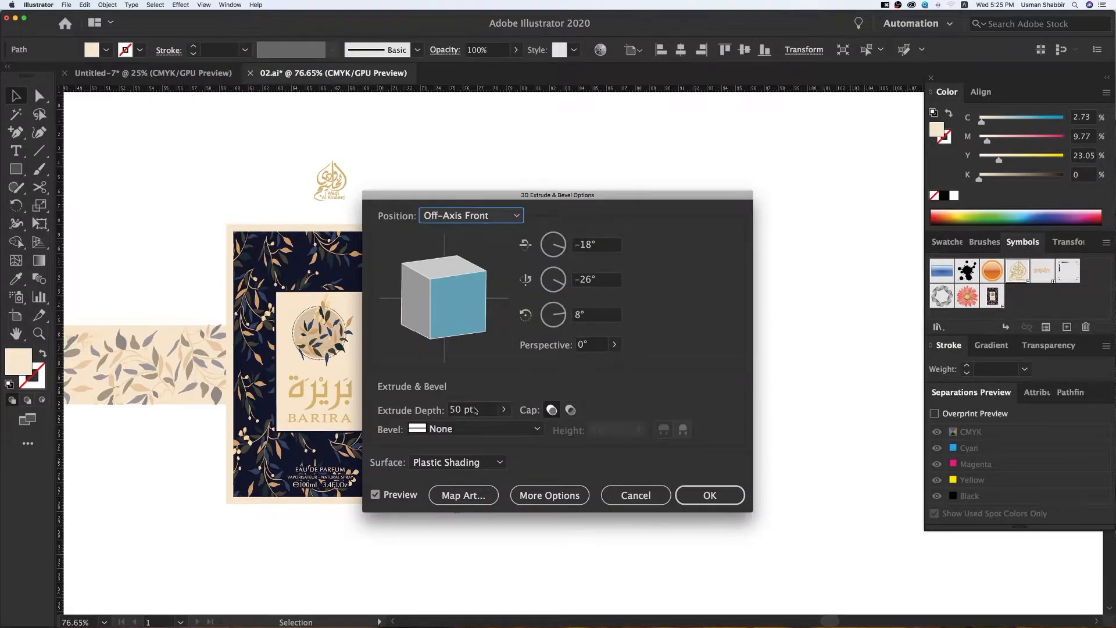
click(475, 411)
text(154)
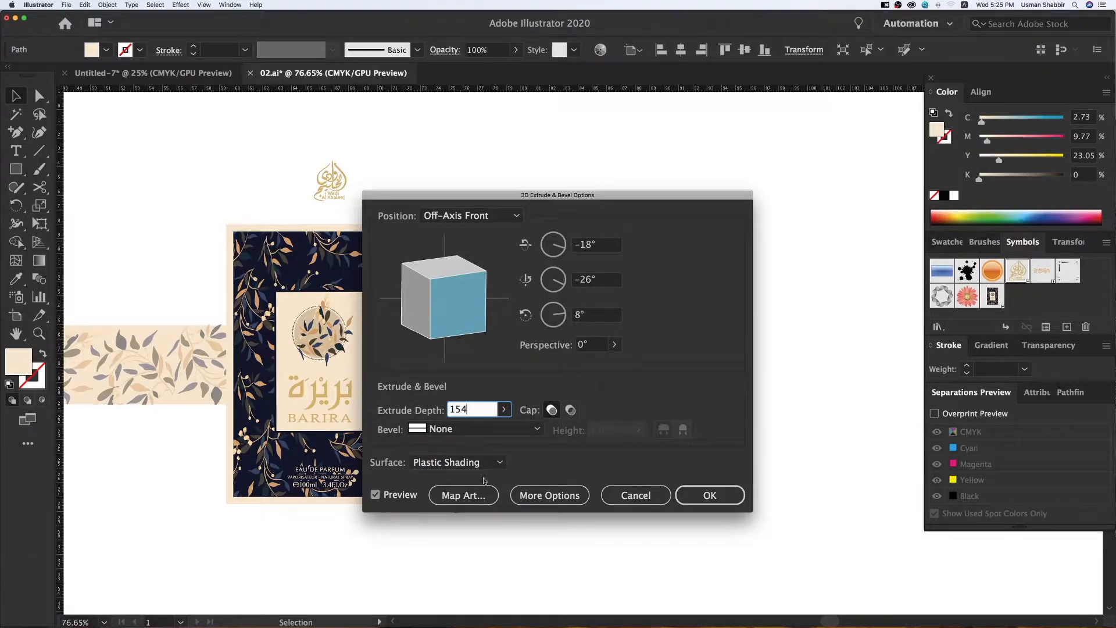
Map symbol 1, the front panel artwork, onto surface 1 of the extruded box
click(464, 495)
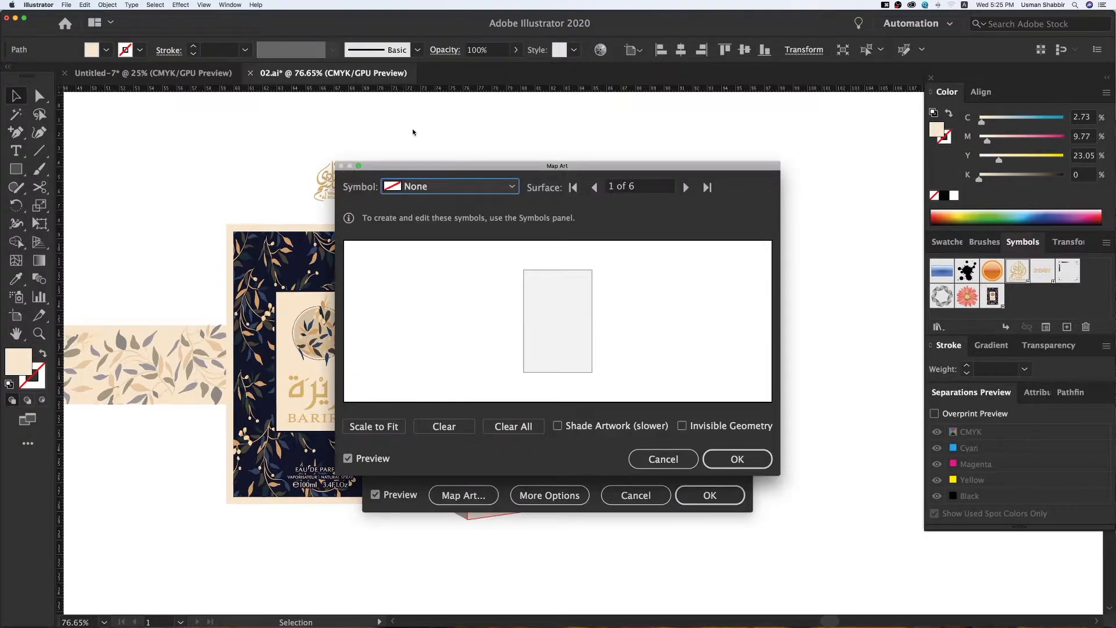
click(508, 189)
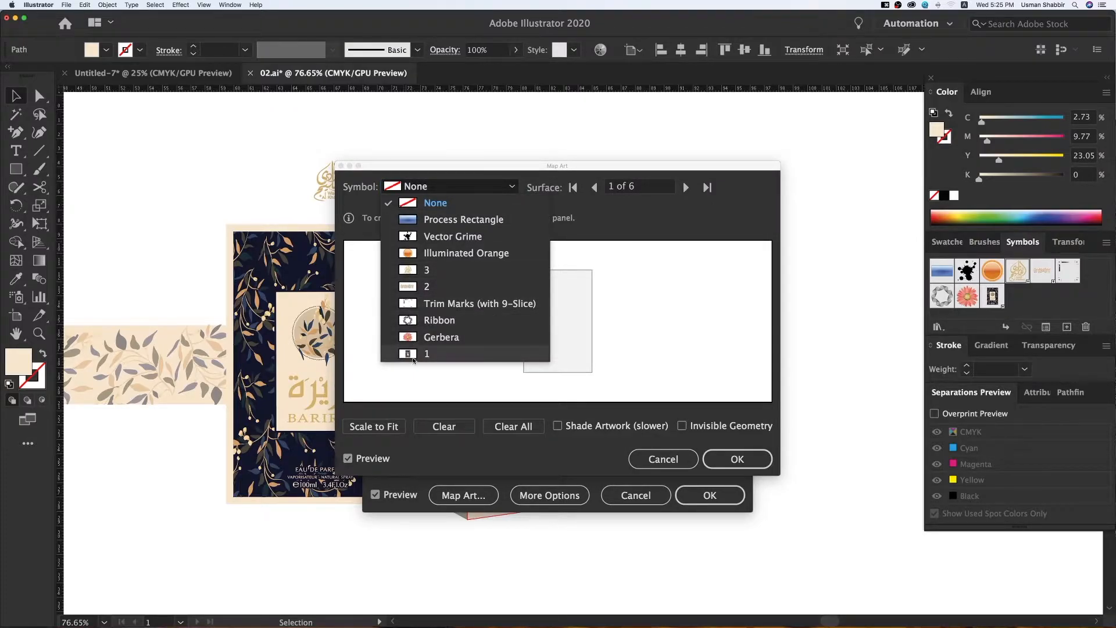
click(462, 355)
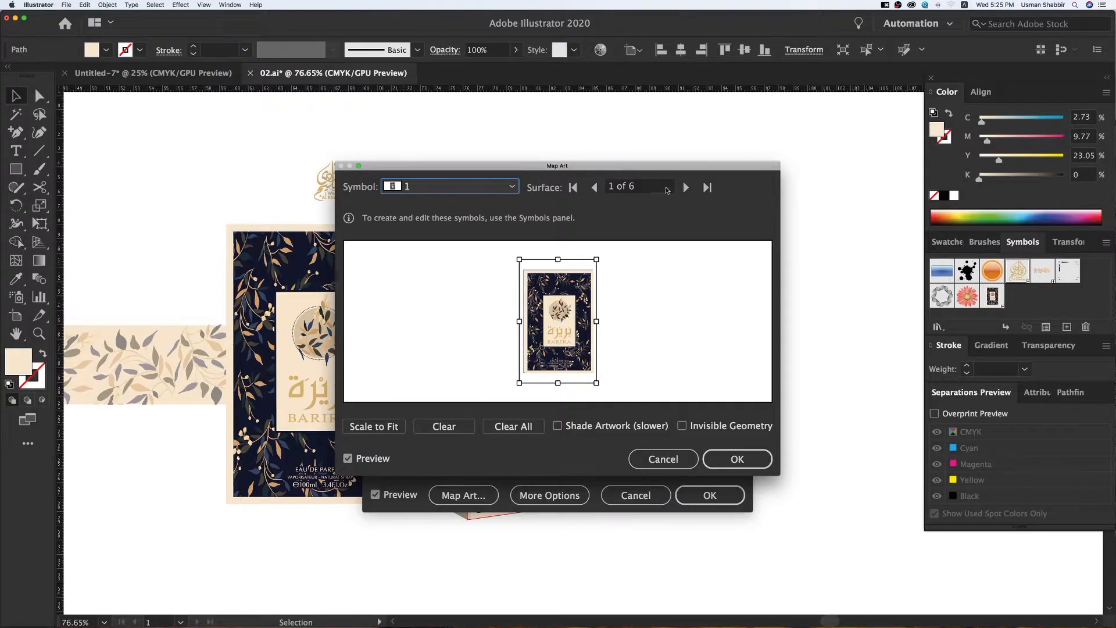
Map symbol 2, the leaf pattern, onto surface 5 of the box and shift it to cover the whole side face
click(686, 187)
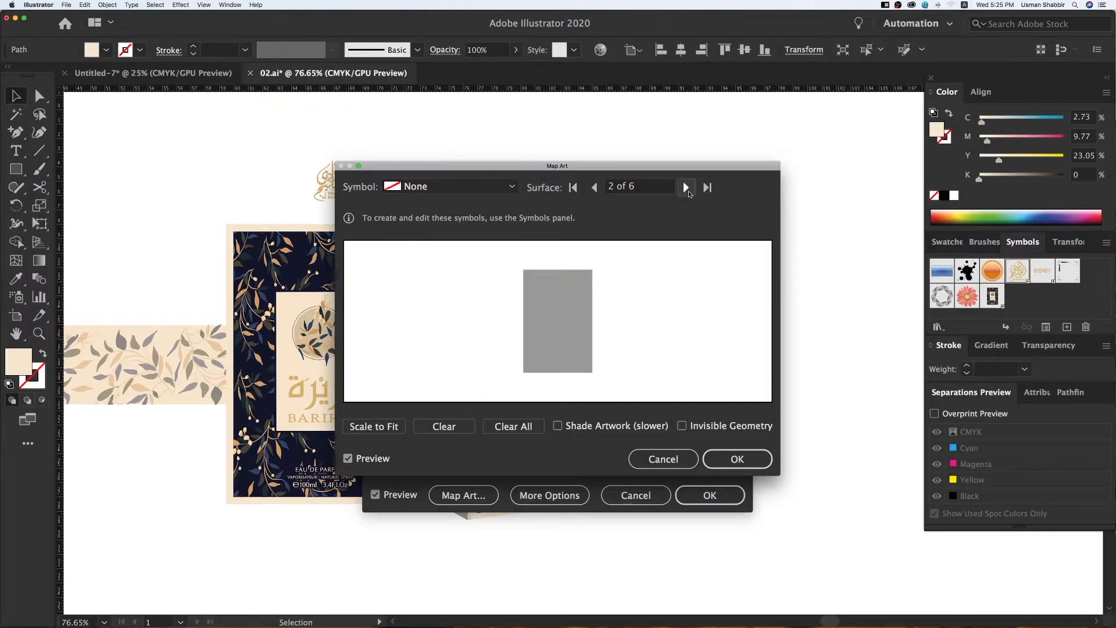
click(686, 187)
click(687, 188)
click(687, 188)
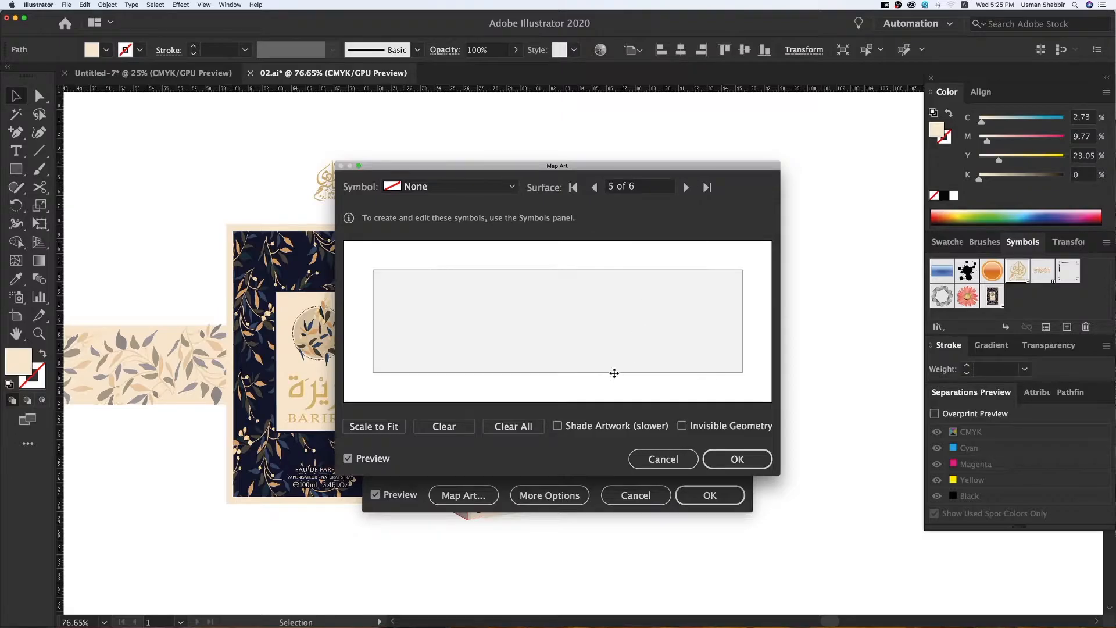
click(491, 186)
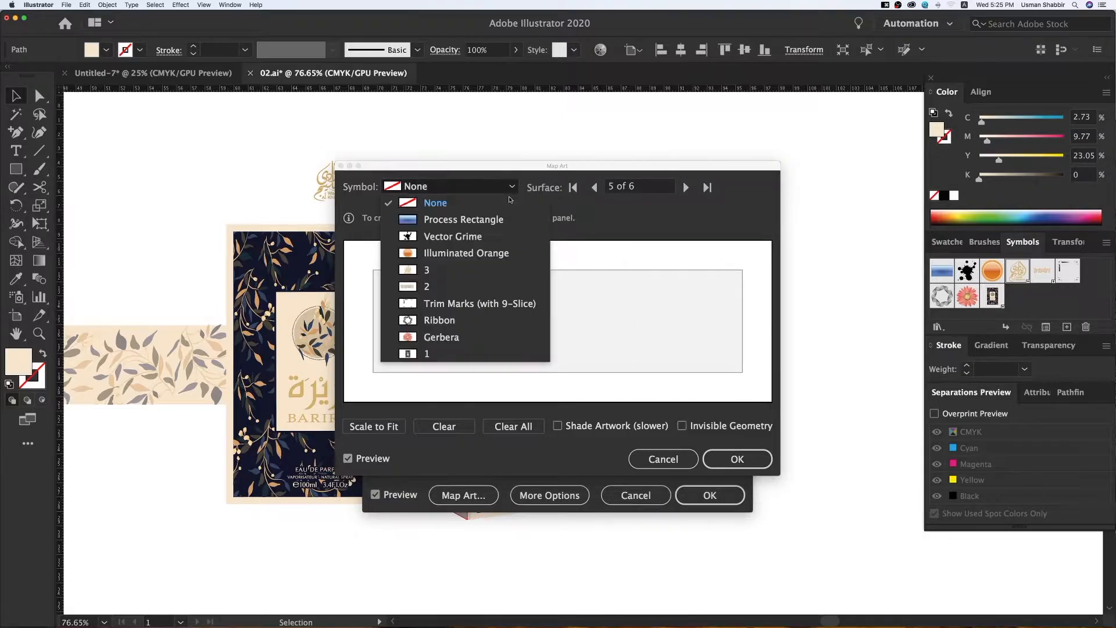
click(428, 286)
drag(523, 323, 542, 335)
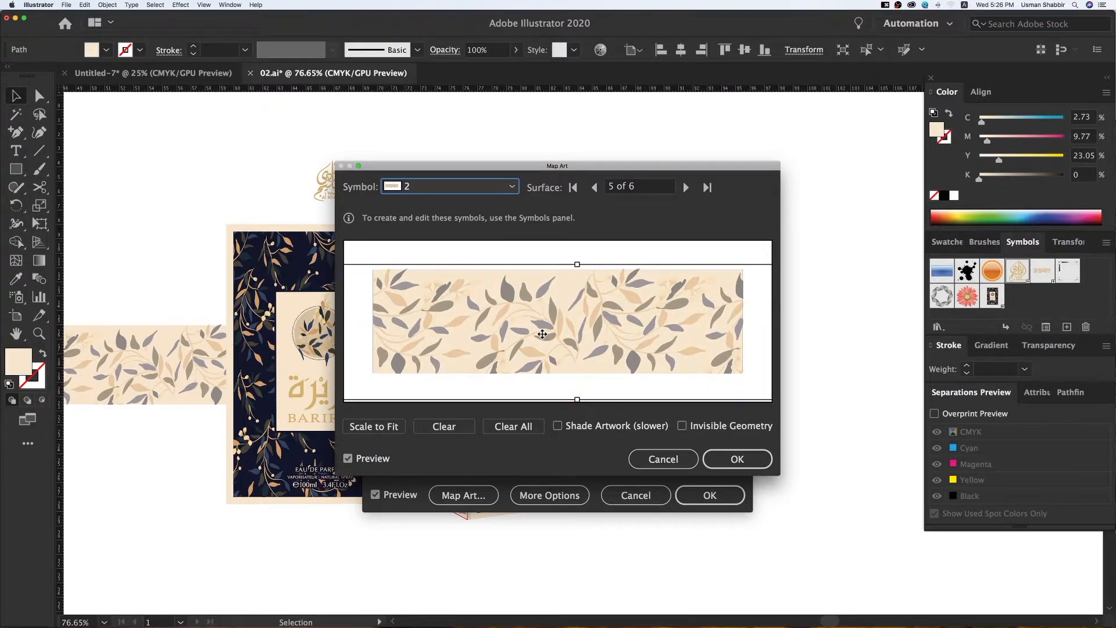
Map symbol 3, the logo, onto surface 6 of the box and apply the mapped artwork and 3D extrusion
click(687, 188)
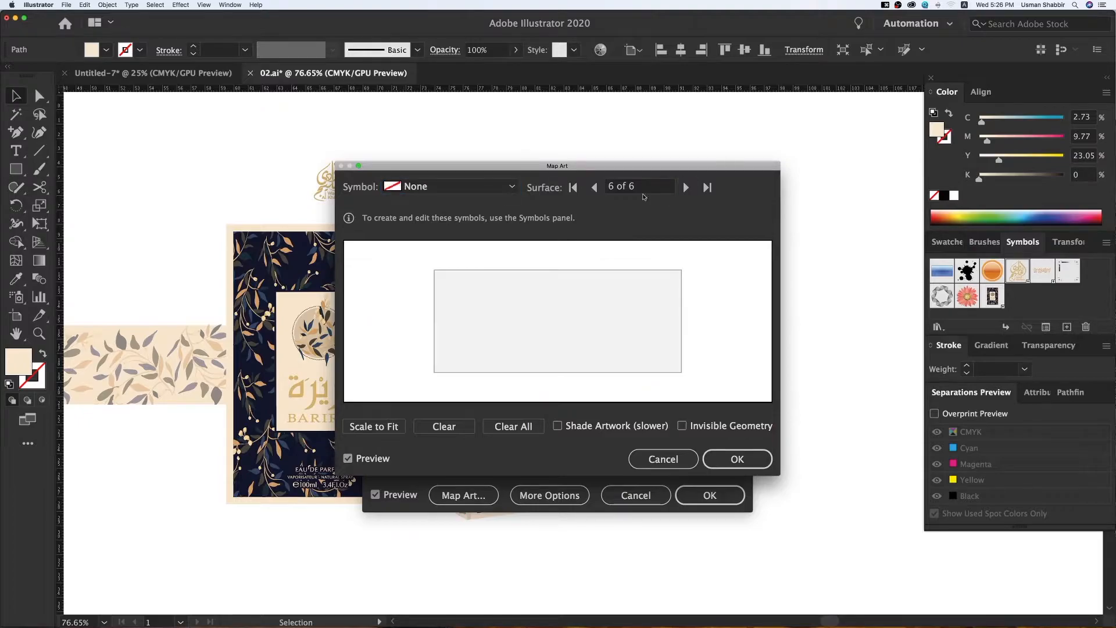
click(512, 187)
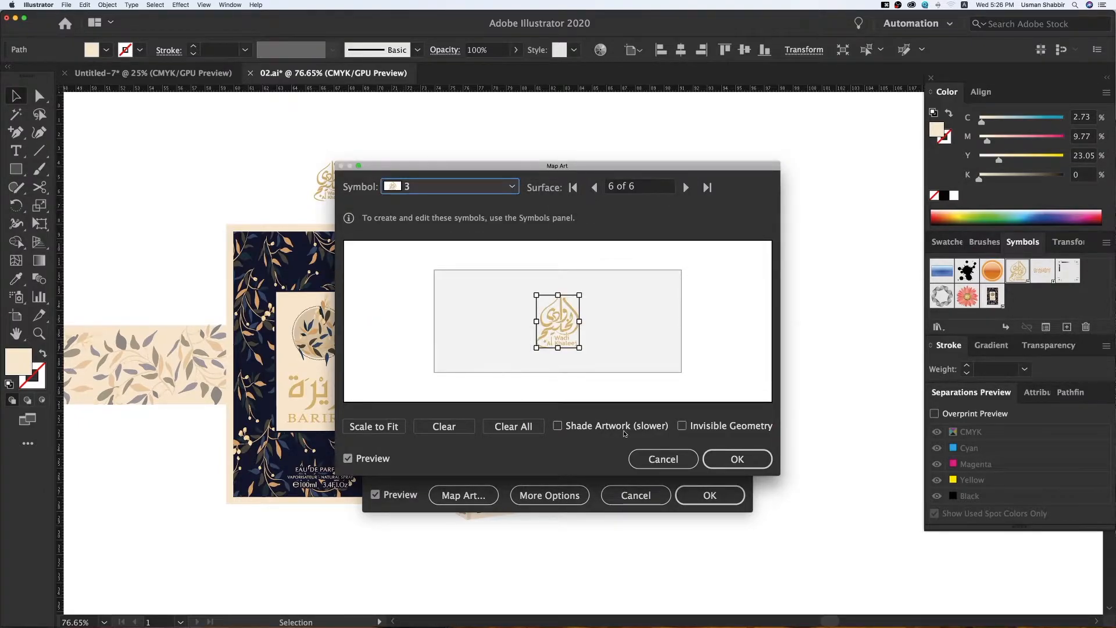
click(722, 460)
click(707, 493)
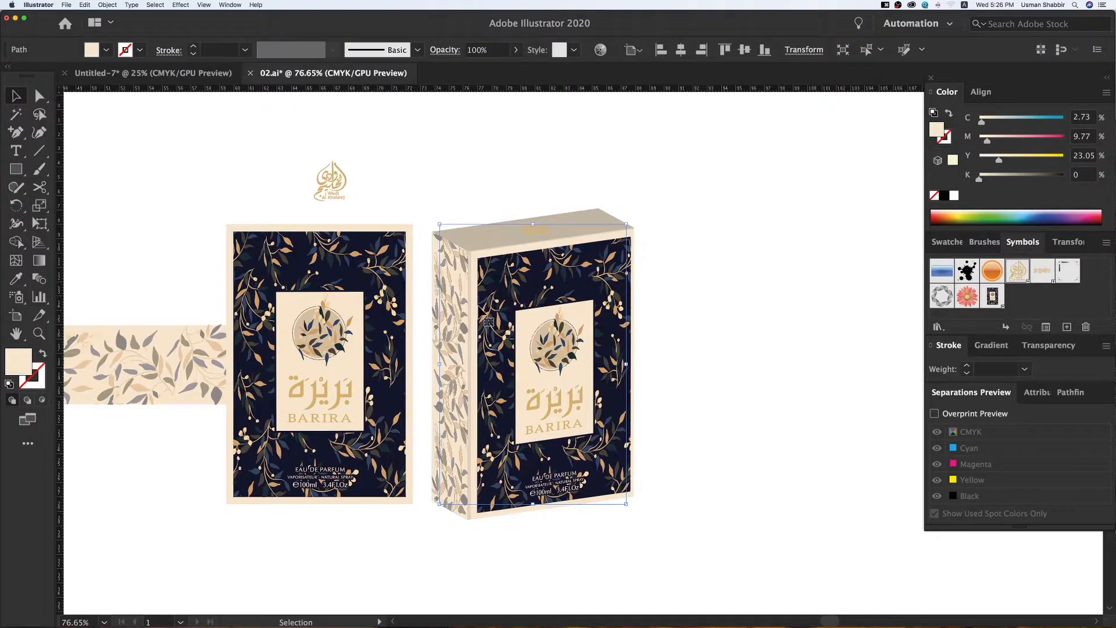
Expand the appearance of the 3D box and delete the flat logo, side panel and front panel beside it
click(104, 5)
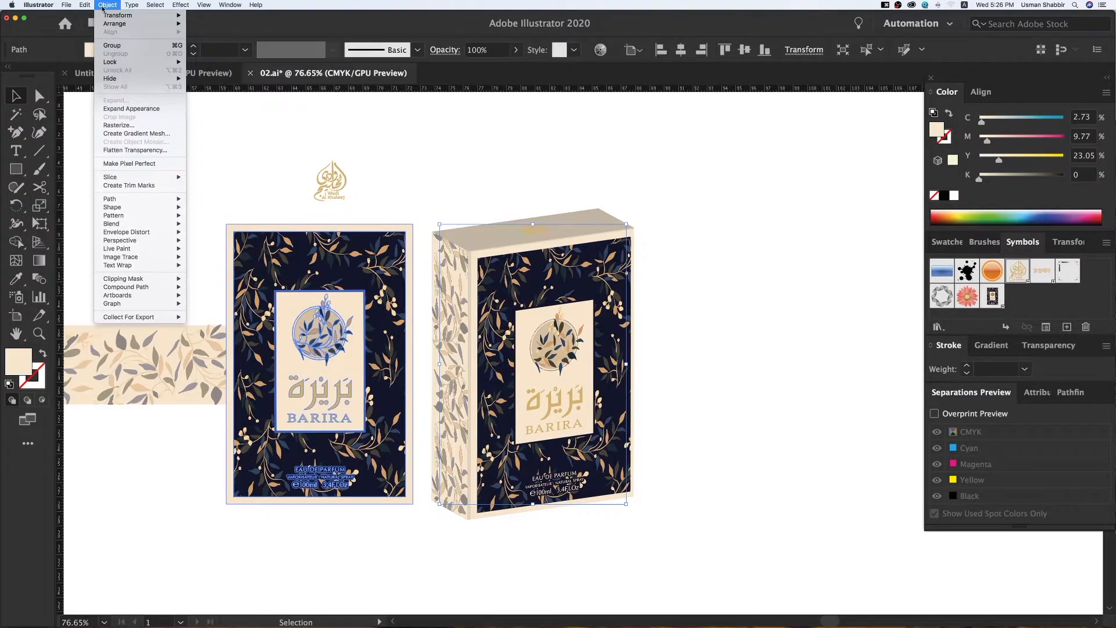
click(144, 111)
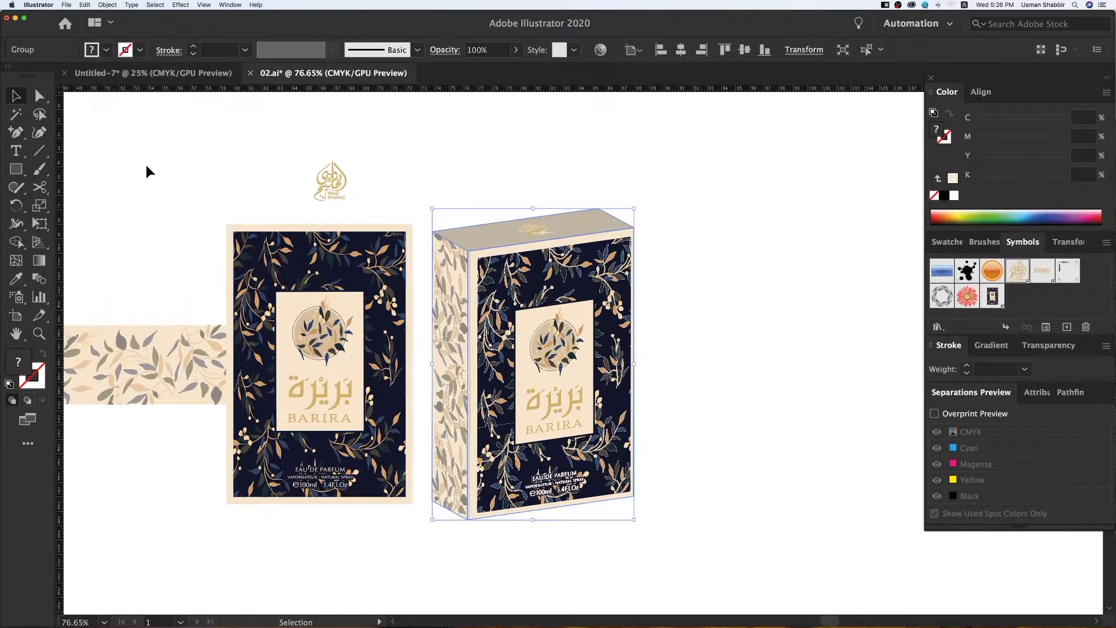
drag(138, 197, 340, 465)
key(Delete)
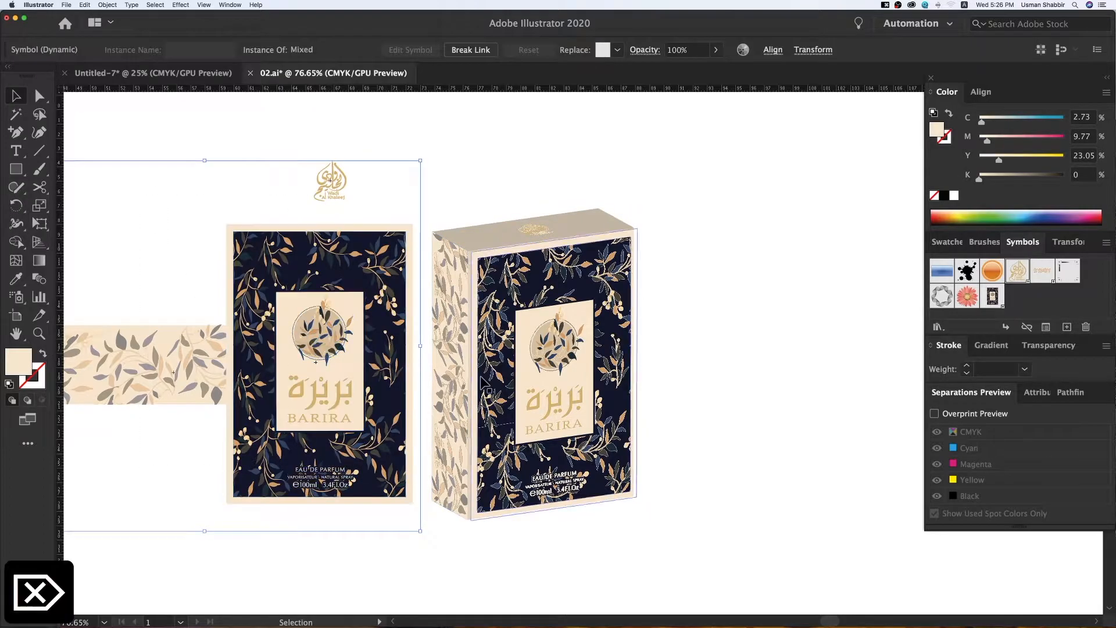
Ungroup the expanded 3D box repeatedly until its faces can be selected separately
key(z)
drag(638, 351, 845, 576)
key(v)
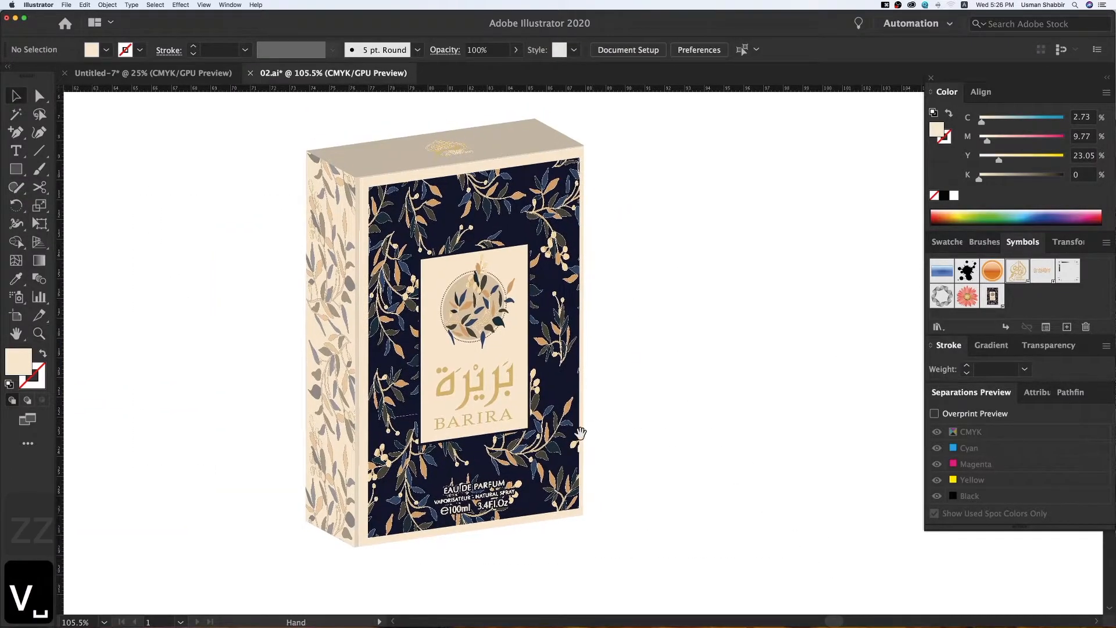
right_click(540, 358)
click(580, 429)
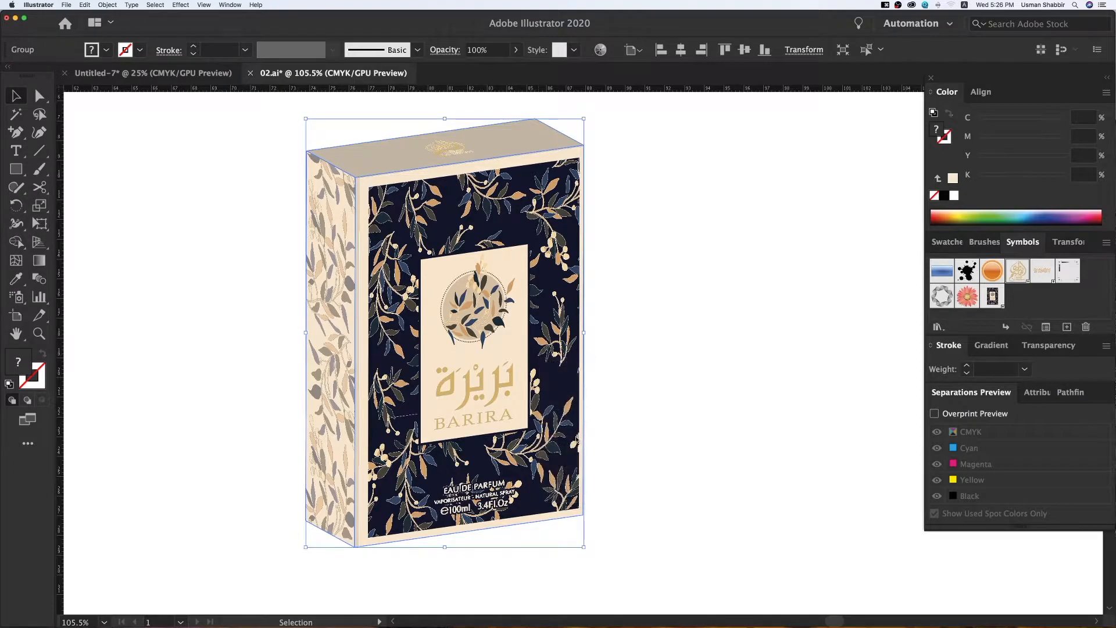
click(595, 384)
right_click(553, 378)
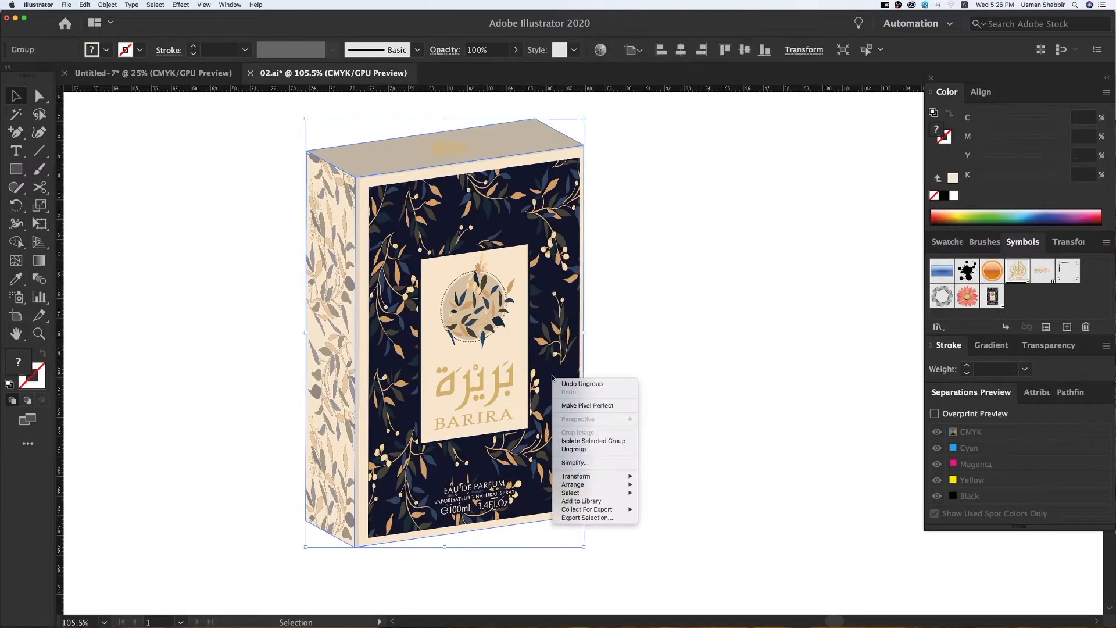
click(574, 449)
click(626, 416)
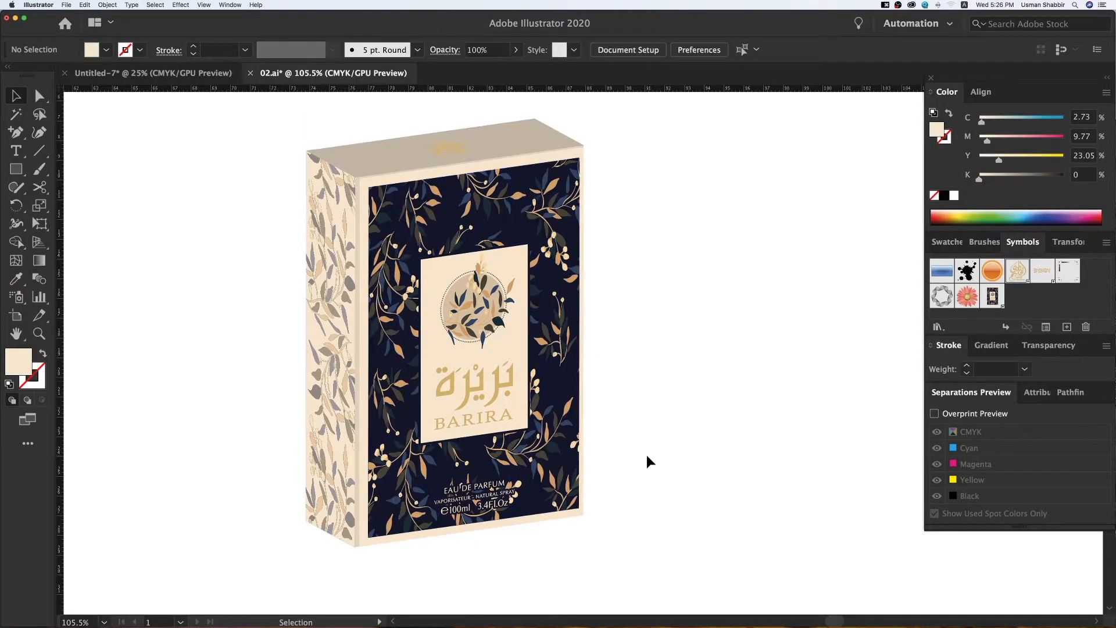
Ungroup the box's leaf-patterned side face and release its clipping mask
right_click(329, 326)
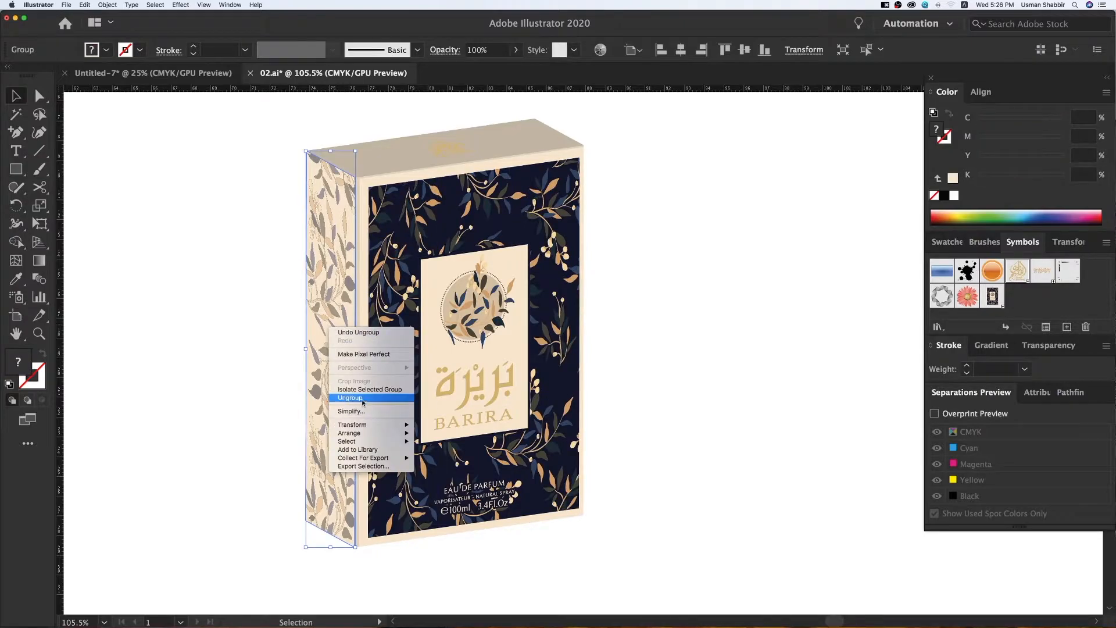
click(327, 396)
click(194, 324)
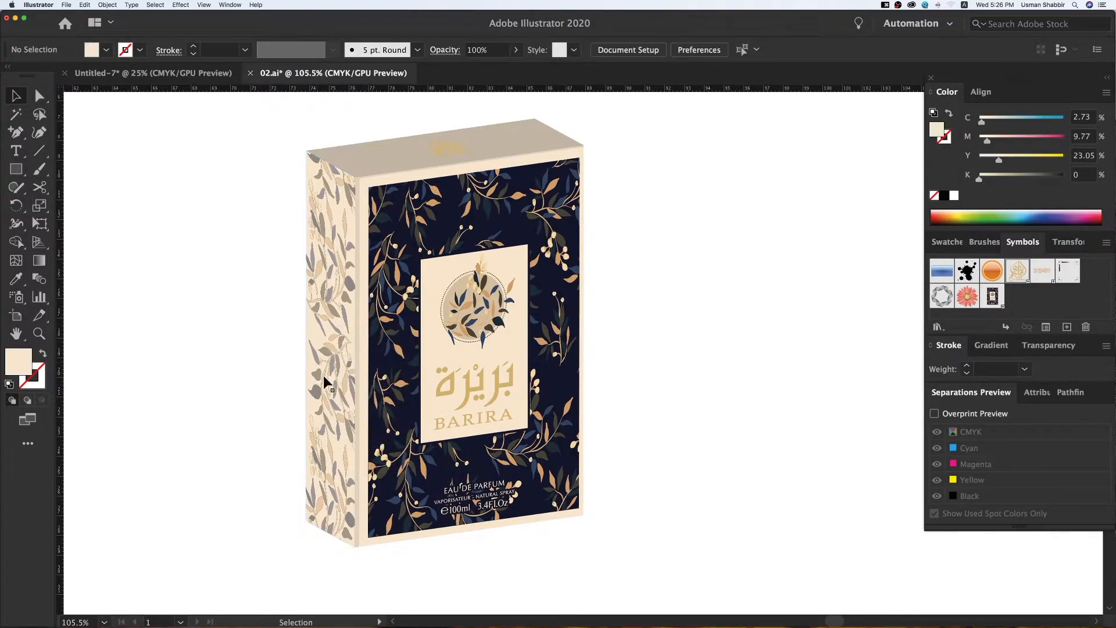
click(316, 364)
right_click(316, 363)
click(343, 435)
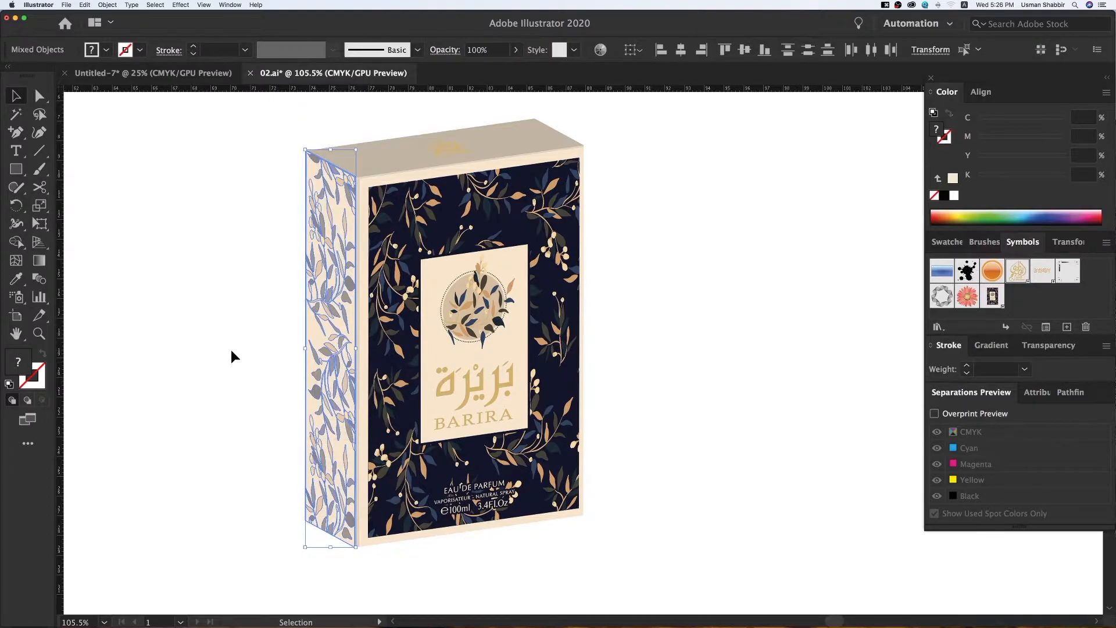
click(232, 350)
Ungroup the released leaf artwork on the side face into individual shapes
right_click(333, 332)
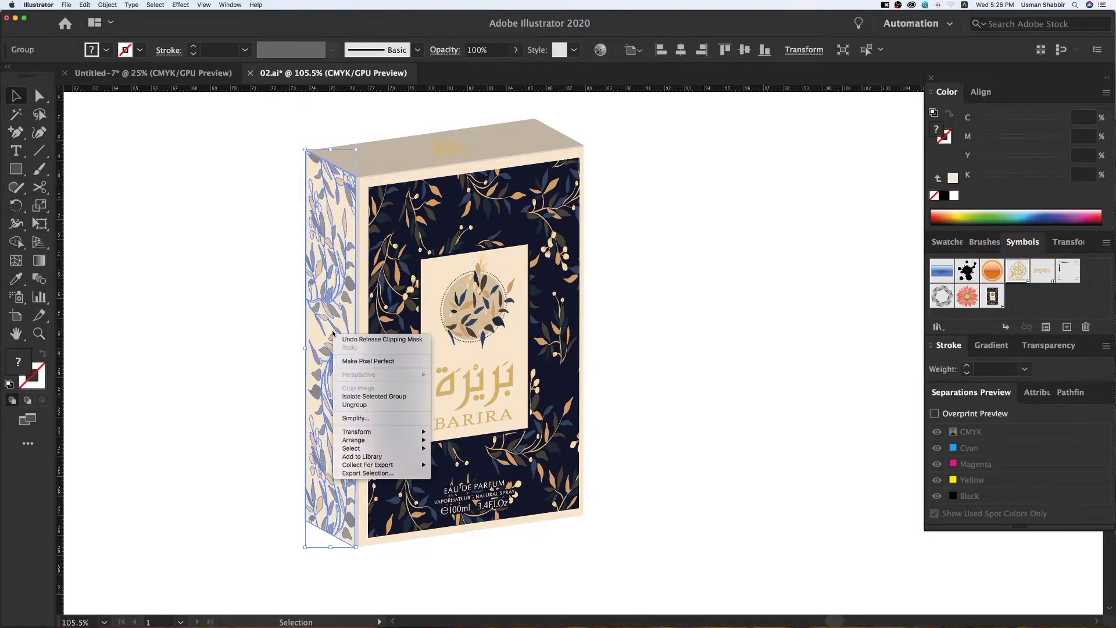
click(368, 406)
click(267, 375)
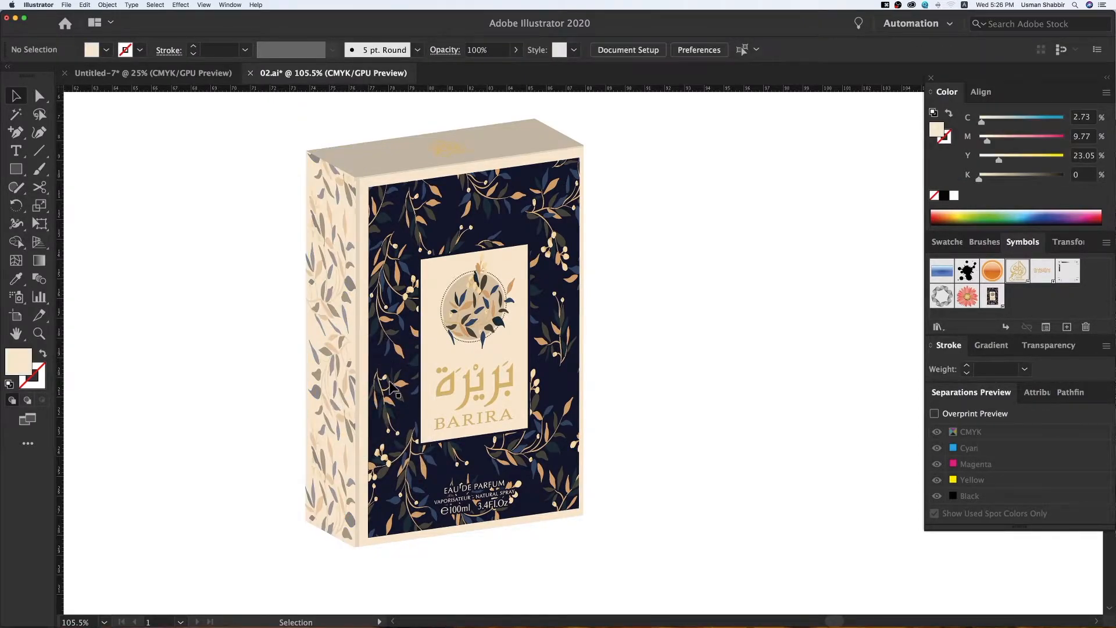
Try moving the side face's cream shape and the front panel away from the box, undoing each move
key(v)
key(space)
drag(583, 454, 569, 454)
drag(309, 187, 260, 207)
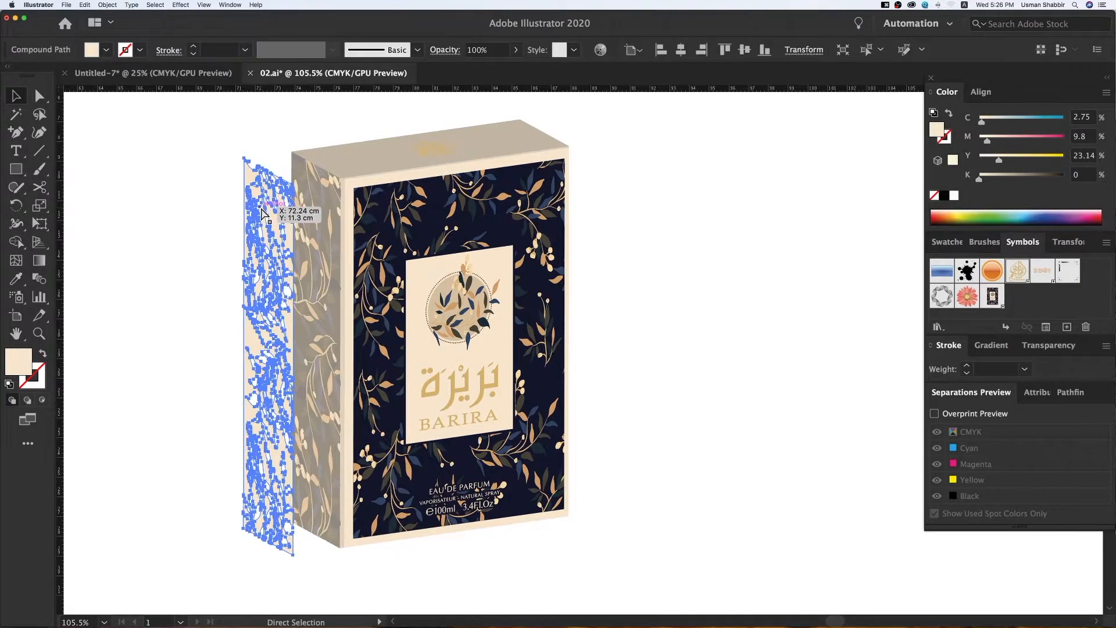
key(super+z)
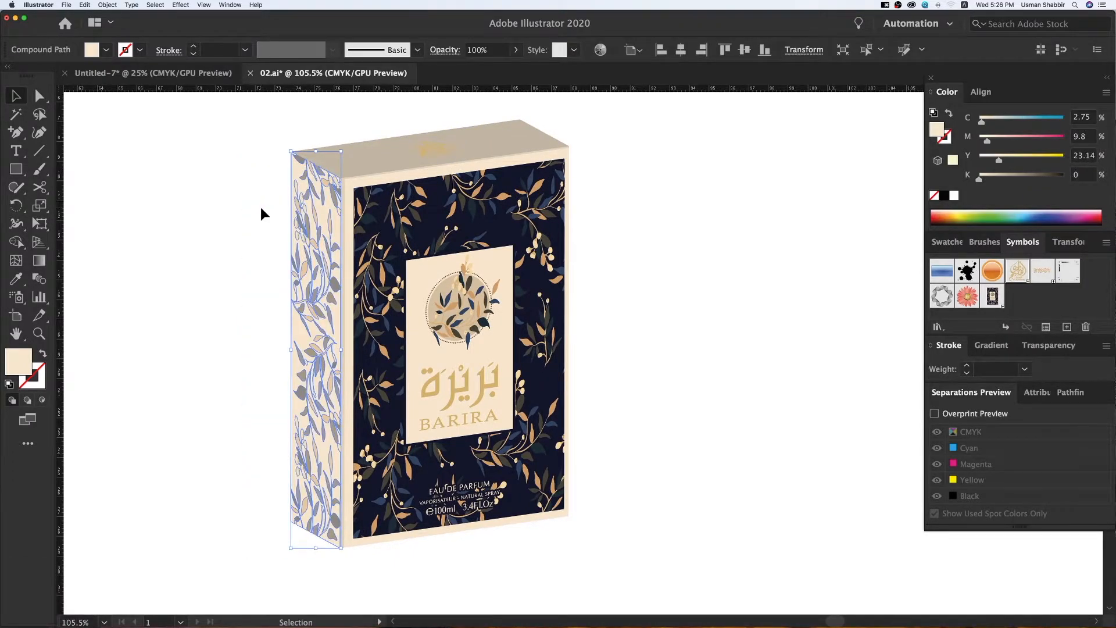
drag(350, 193, 359, 207)
key(super+z)
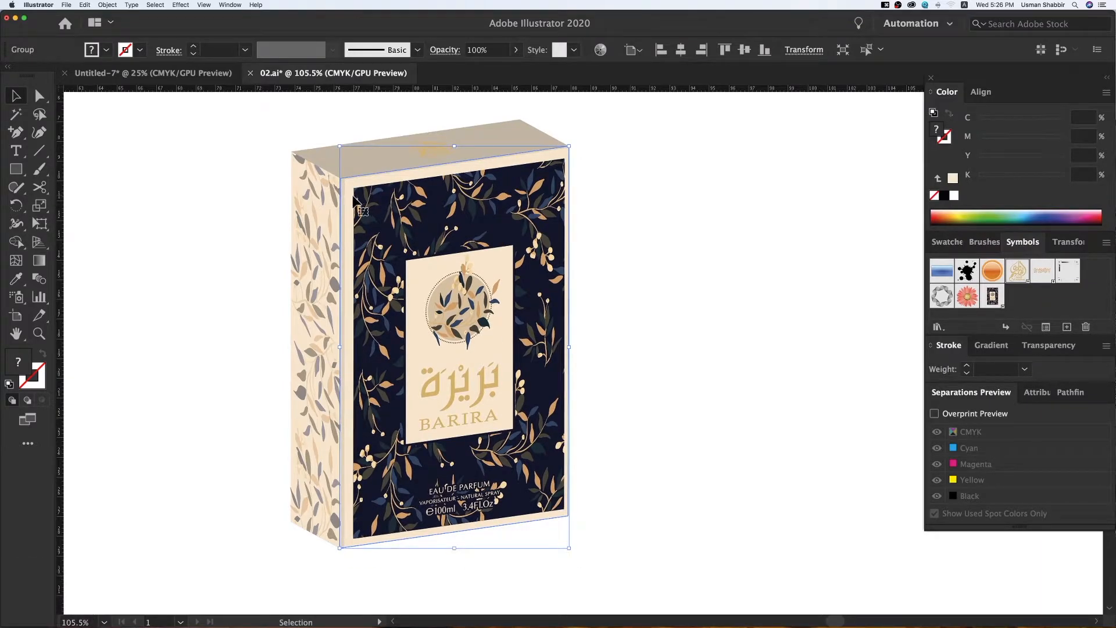
Isolate the front panel group, try moving its clipped artwork, undo that and enter the clip group
double_click(352, 196)
click(351, 195)
drag(360, 216, 369, 235)
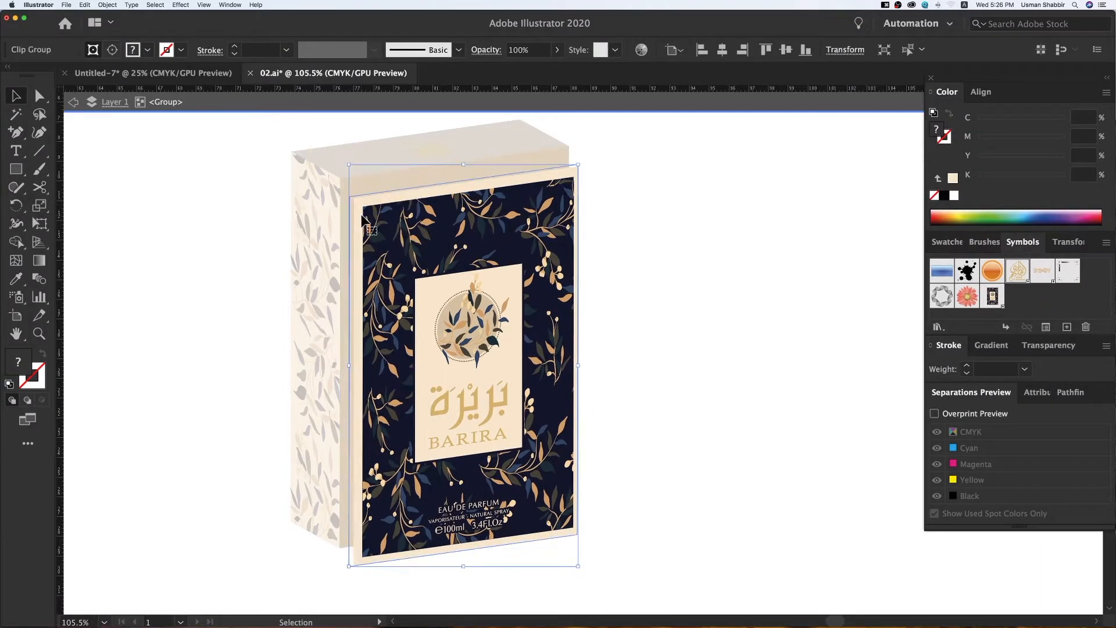
key(super+z)
double_click(361, 219)
click(361, 220)
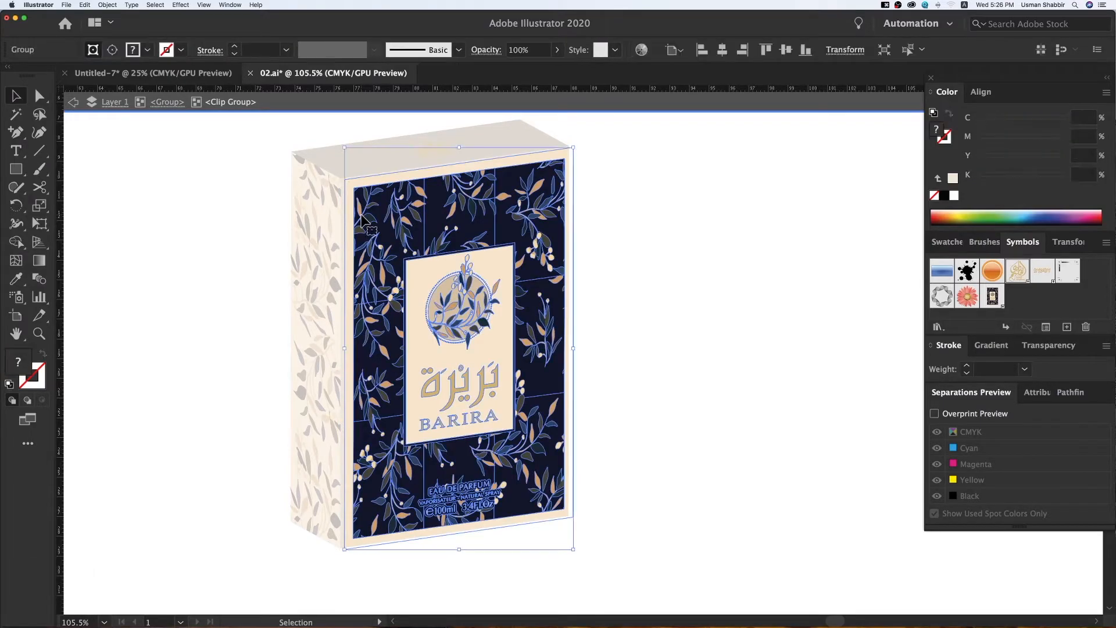
Examine the edge where the front panel meets the side and top faces, and exit isolation mode
key(z)
key(z)
drag(326, 146, 381, 255)
key(v)
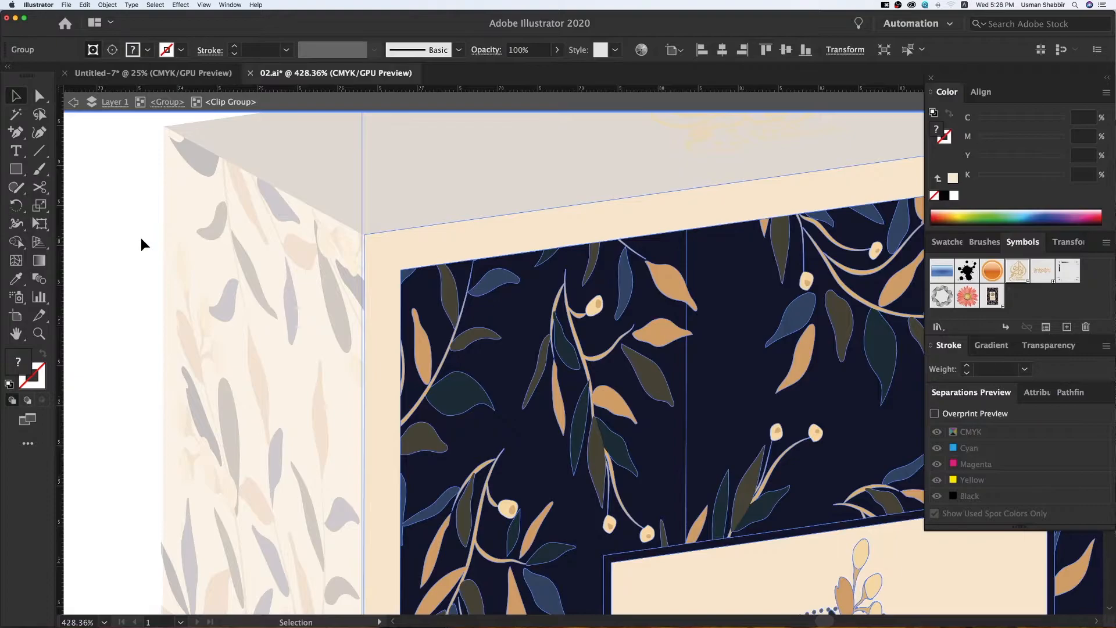
double_click(140, 239)
key(super+minus)
key(super+minus)
key(super+minus)
key(super+minus)
key(super+minus)
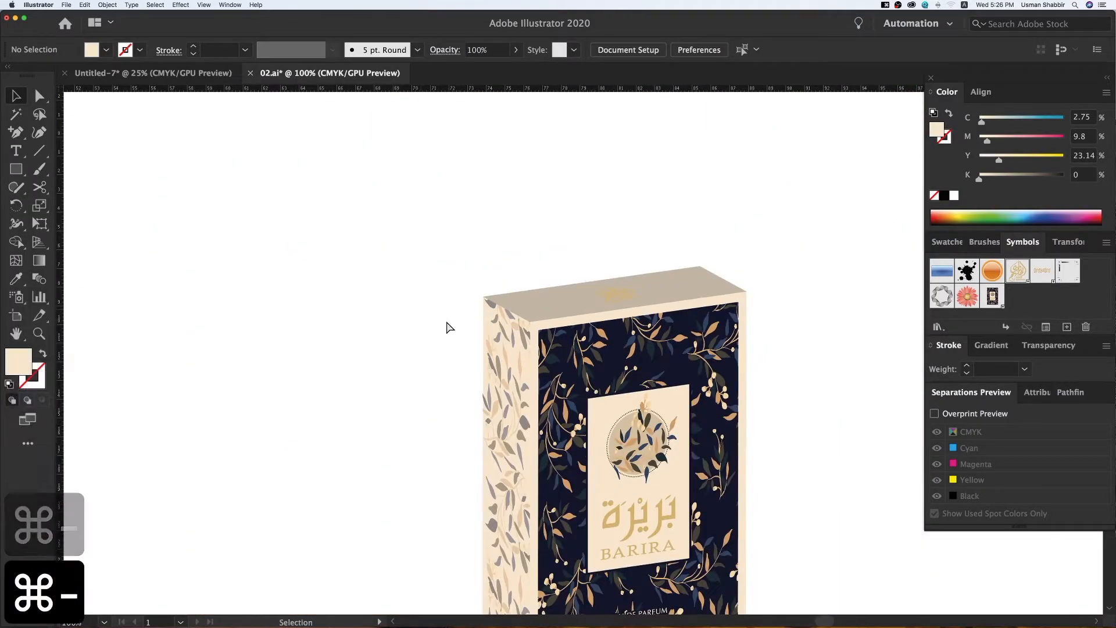
key(super+minus)
key(v)
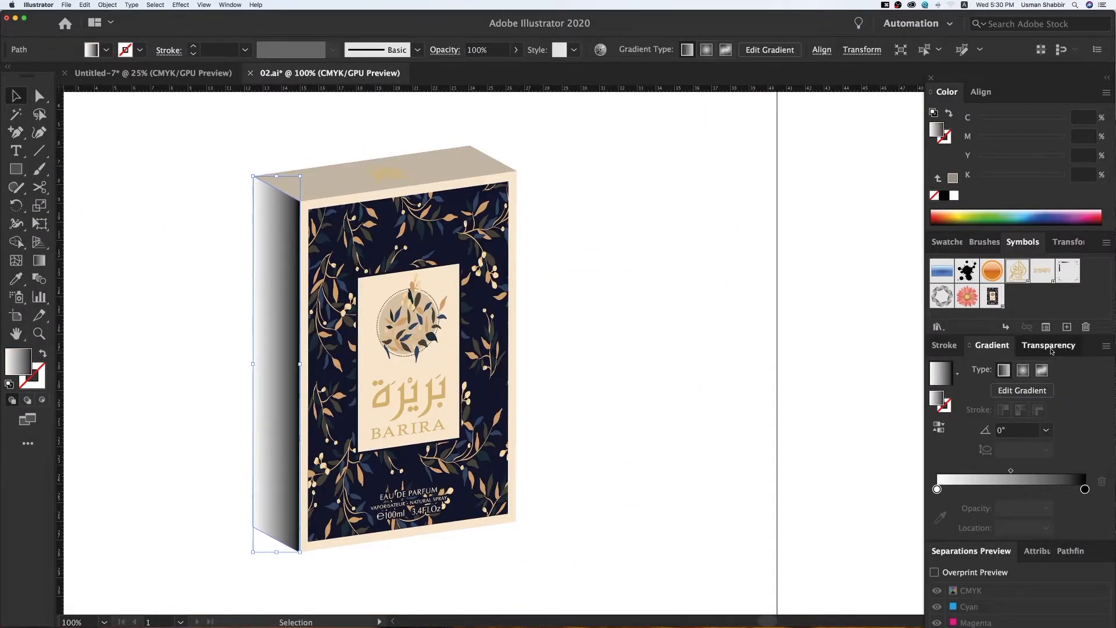
Try the Overlay blending mode on the side face's gradient shape, and set it to Multiply instead
click(1049, 345)
click(965, 369)
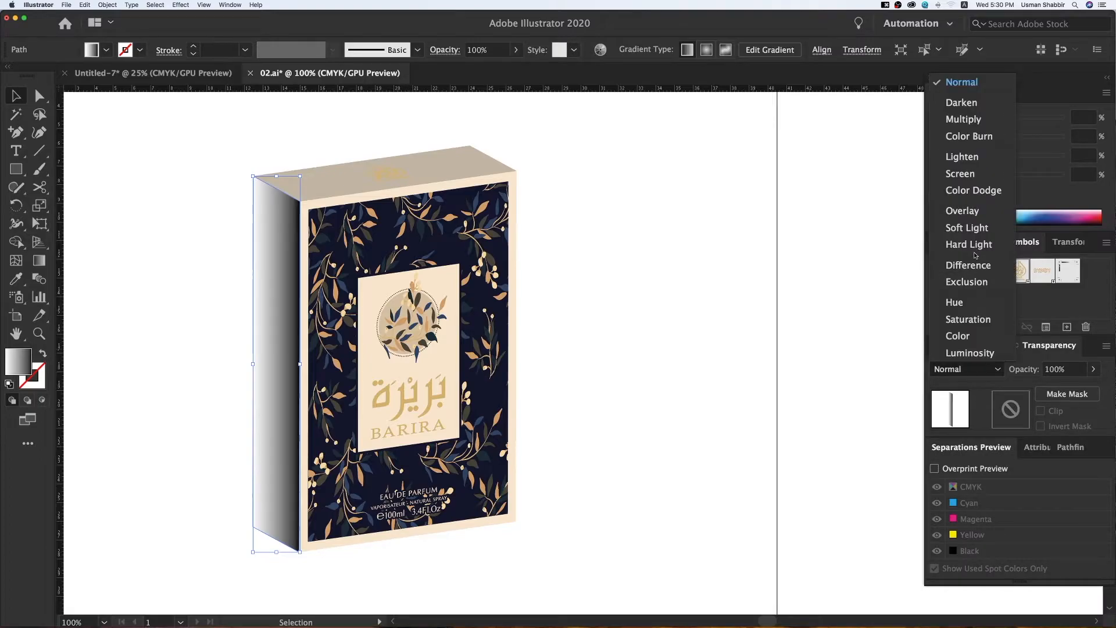
click(965, 212)
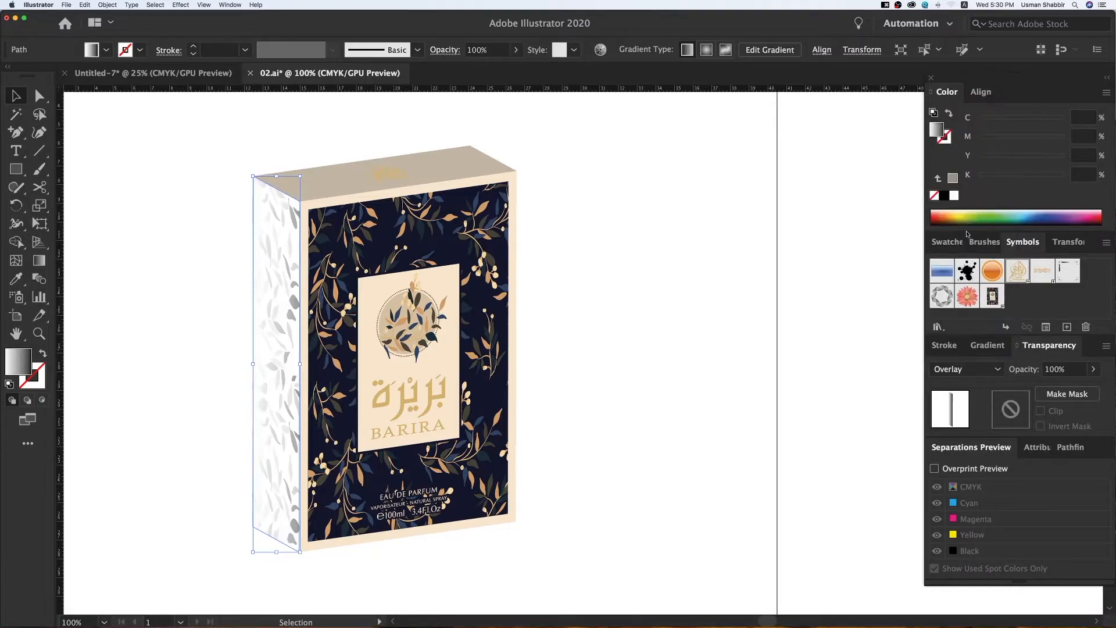
click(974, 365)
click(968, 118)
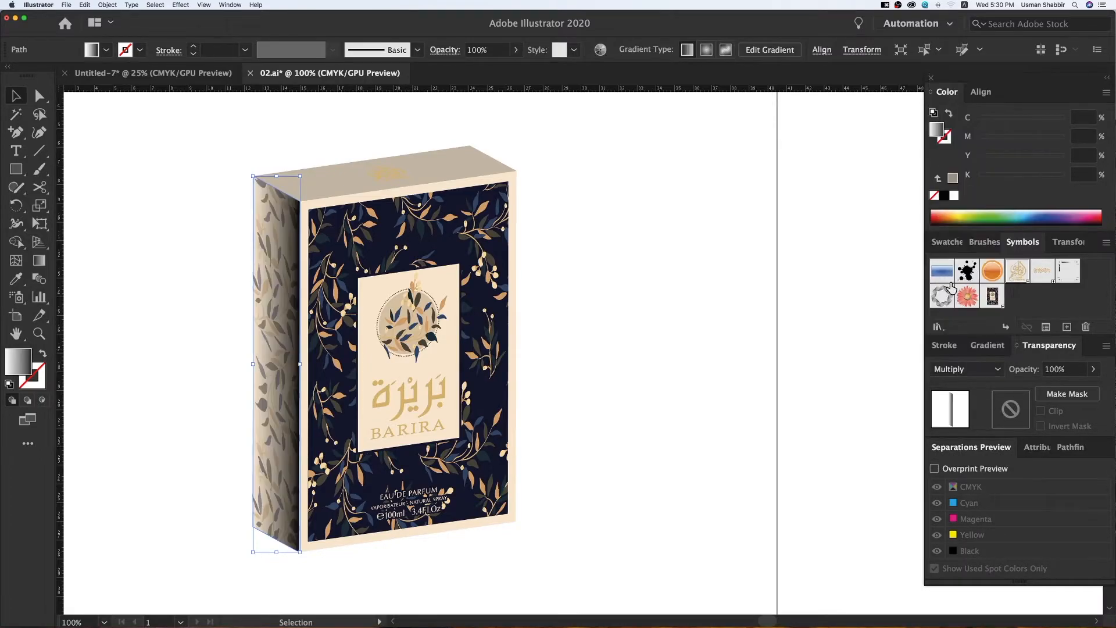
Set the side face's gradient angle to 90° and reverse the gradient
click(991, 346)
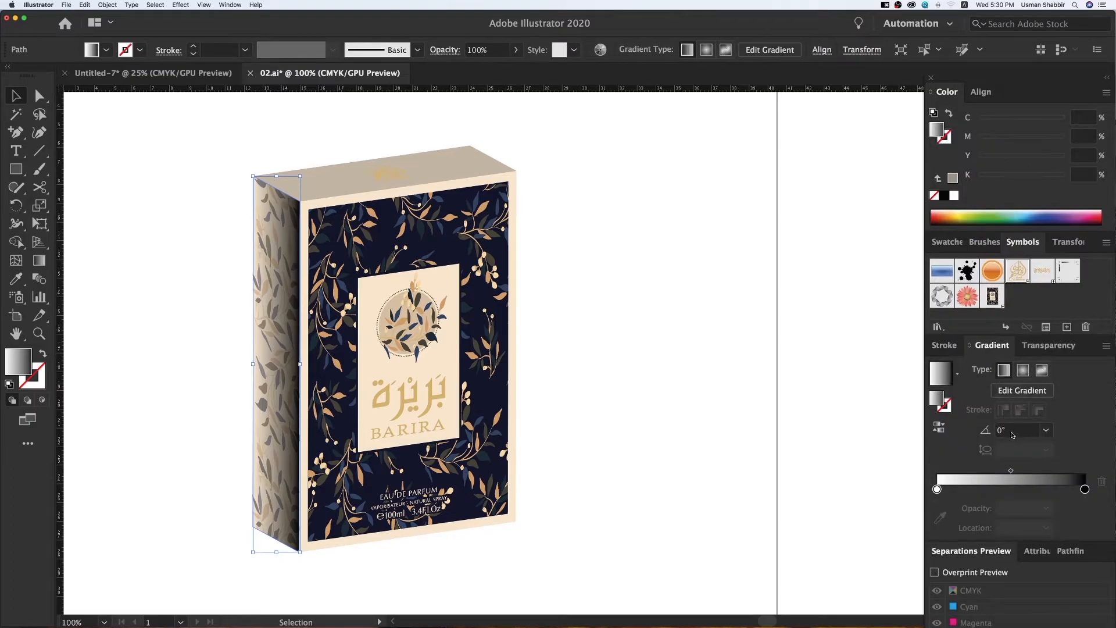
text(90)
key(Return)
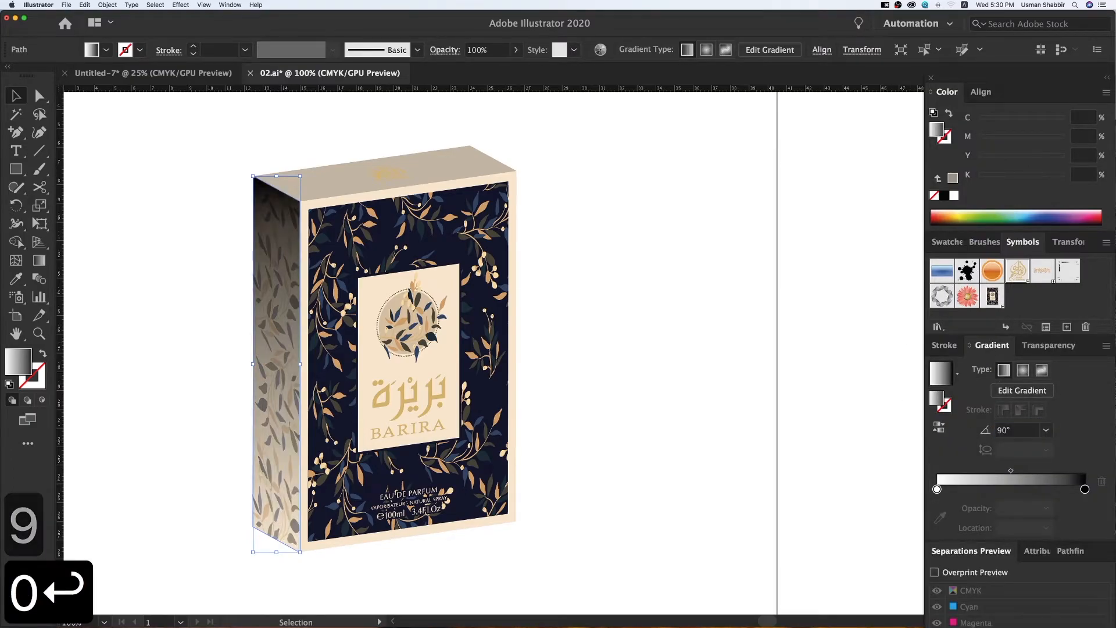
click(939, 427)
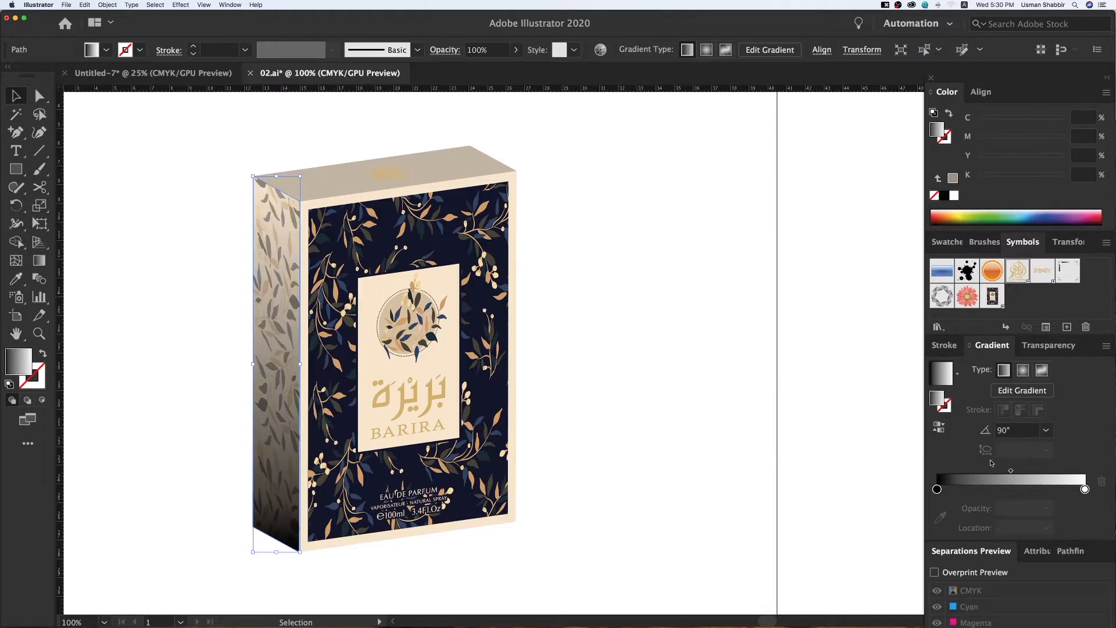
Add a stop at 2.8116% near the dark end of the side gradient and set it to 53% K
click(937, 491)
drag(1064, 120, 1028, 123)
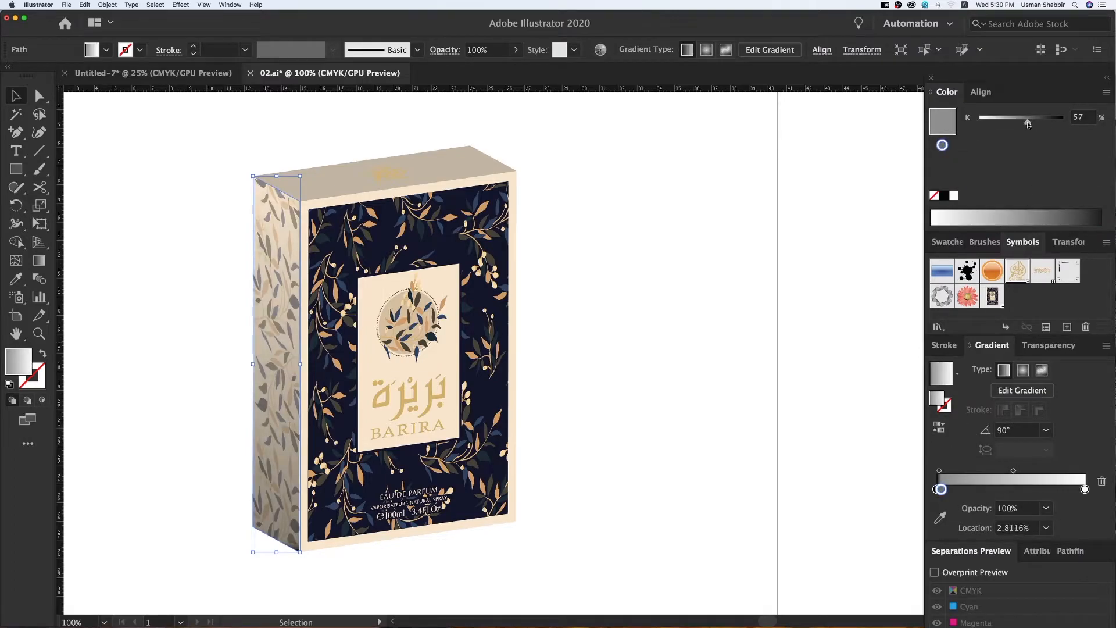
click(633, 359)
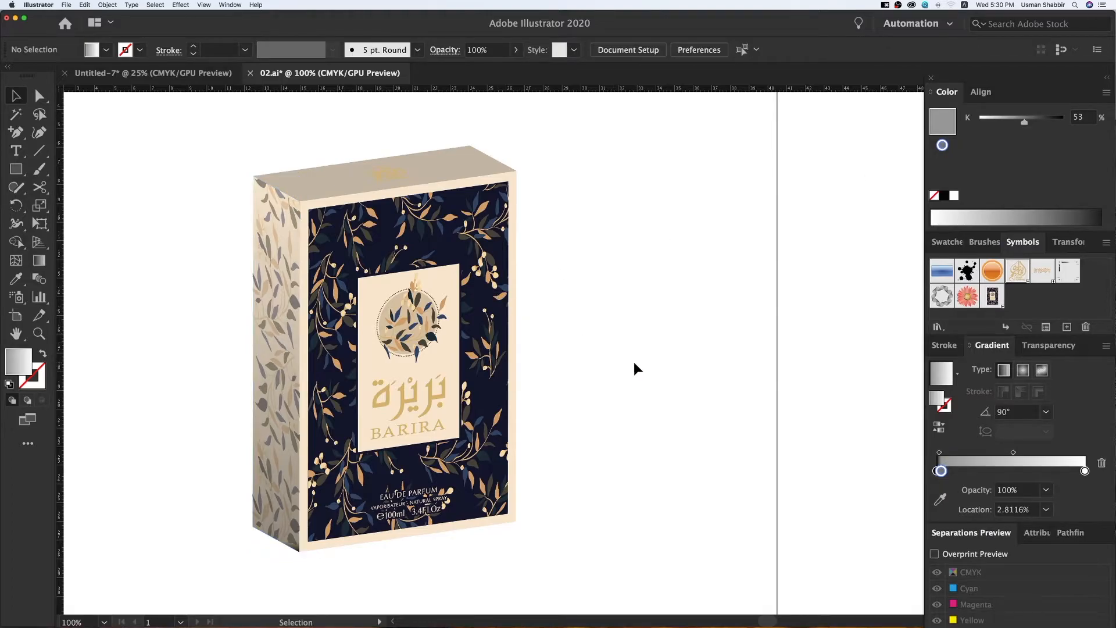
Ungroup the box's top face so its base shape can be selected on its own
drag(357, 179, 436, 169)
key(super+z)
right_click(528, 197)
click(559, 269)
click(578, 259)
right_click(444, 179)
click(635, 229)
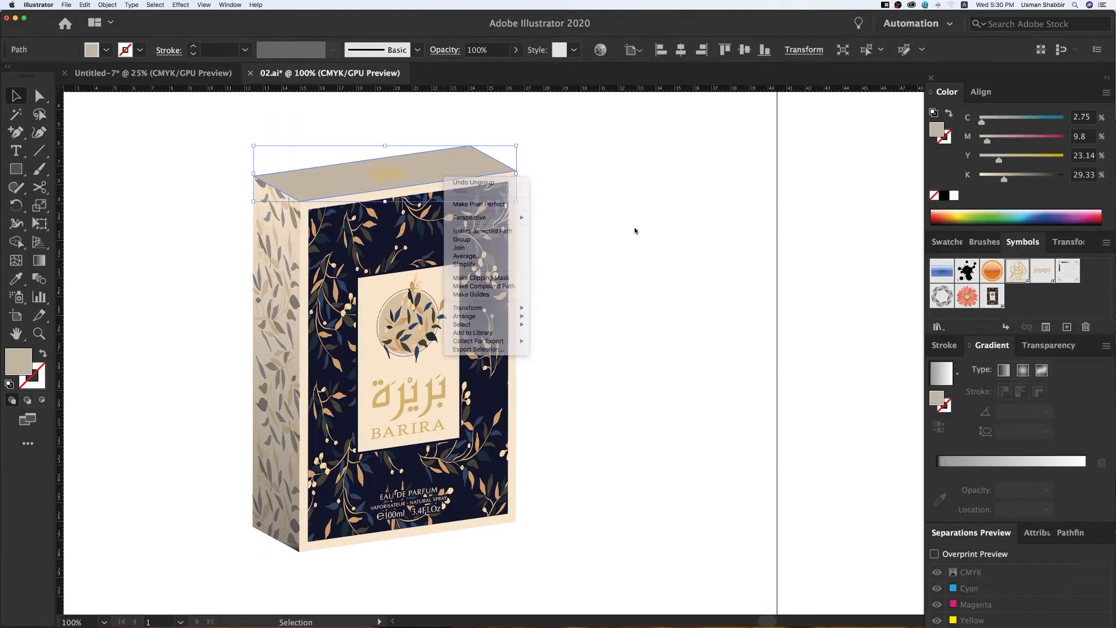
Duplicate the top face's base shape and left-align the copy exactly over the original
drag(481, 165, 627, 164)
key(super+z)
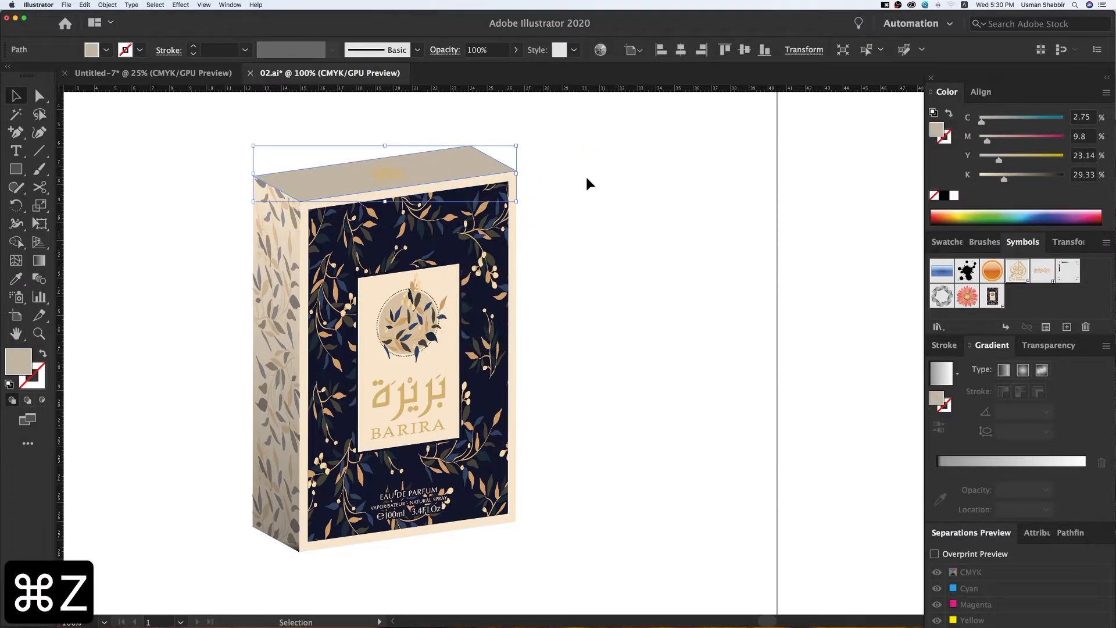
click(585, 175)
drag(459, 165, 619, 166)
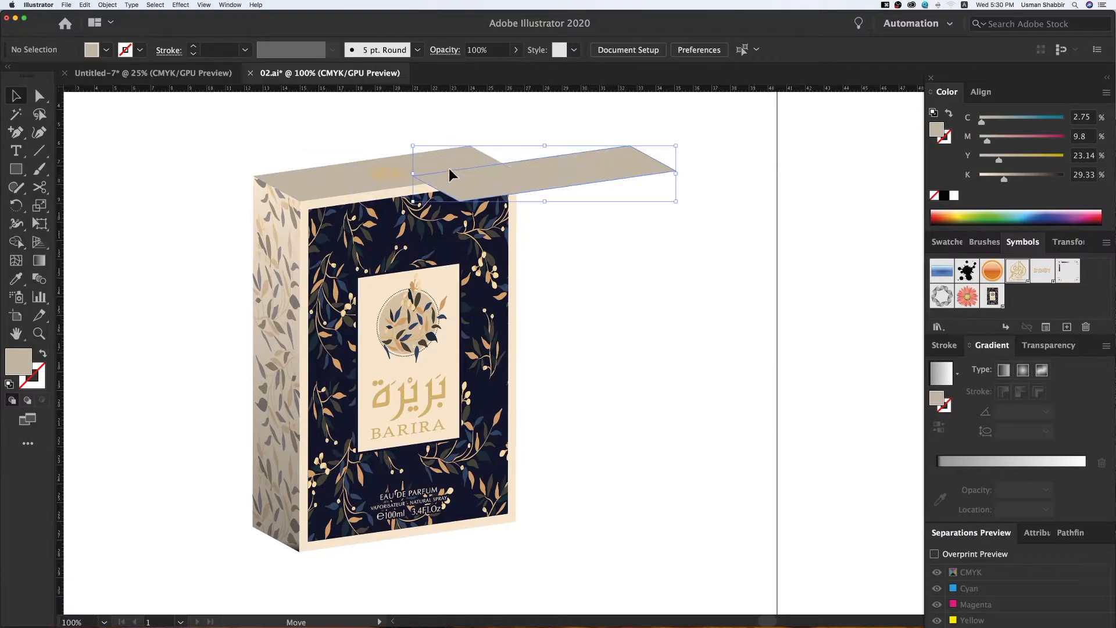
shift+click(346, 178)
click(661, 52)
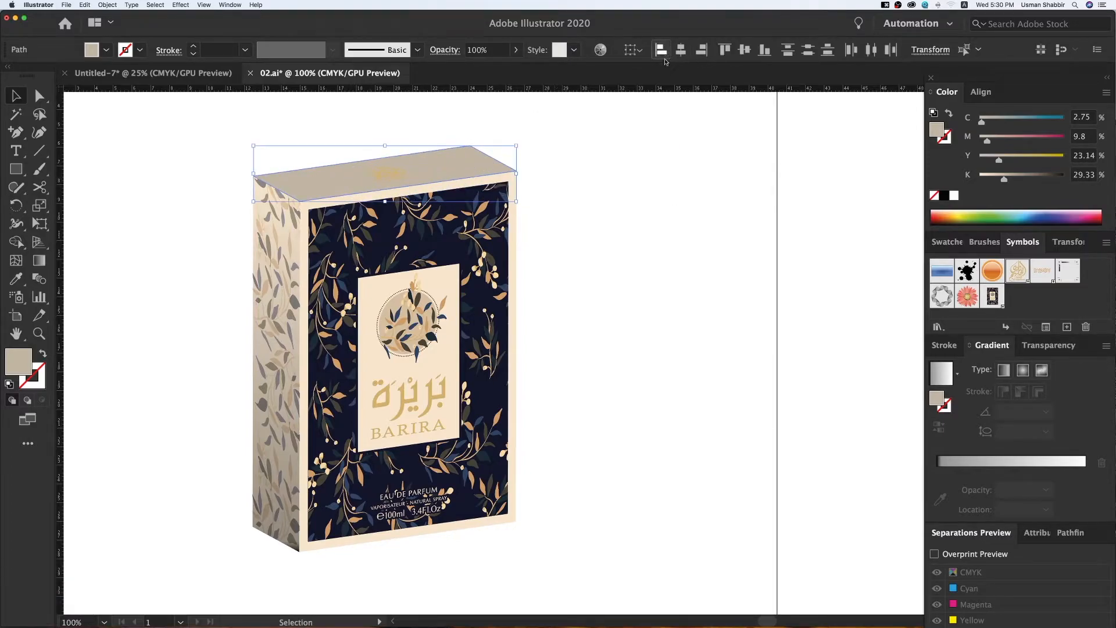
Temporarily hide the upper copy and recolor the top face with the cream sampled from the front panel's border
click(669, 177)
click(459, 164)
key(super+3)
click(466, 164)
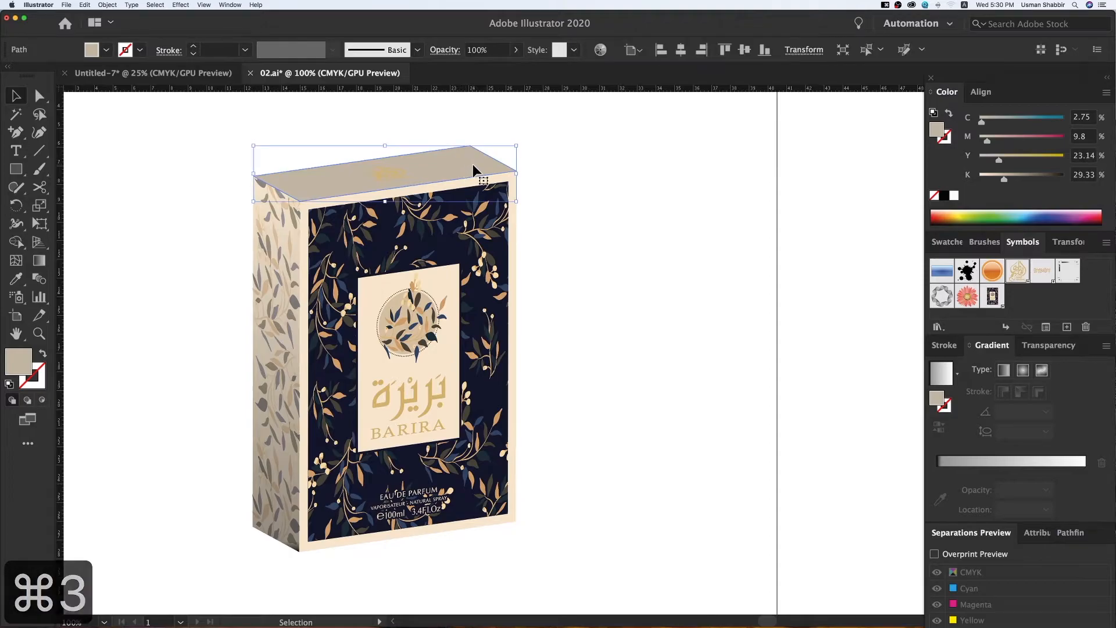
key(i)
click(513, 211)
key(v)
key(alt+super+3)
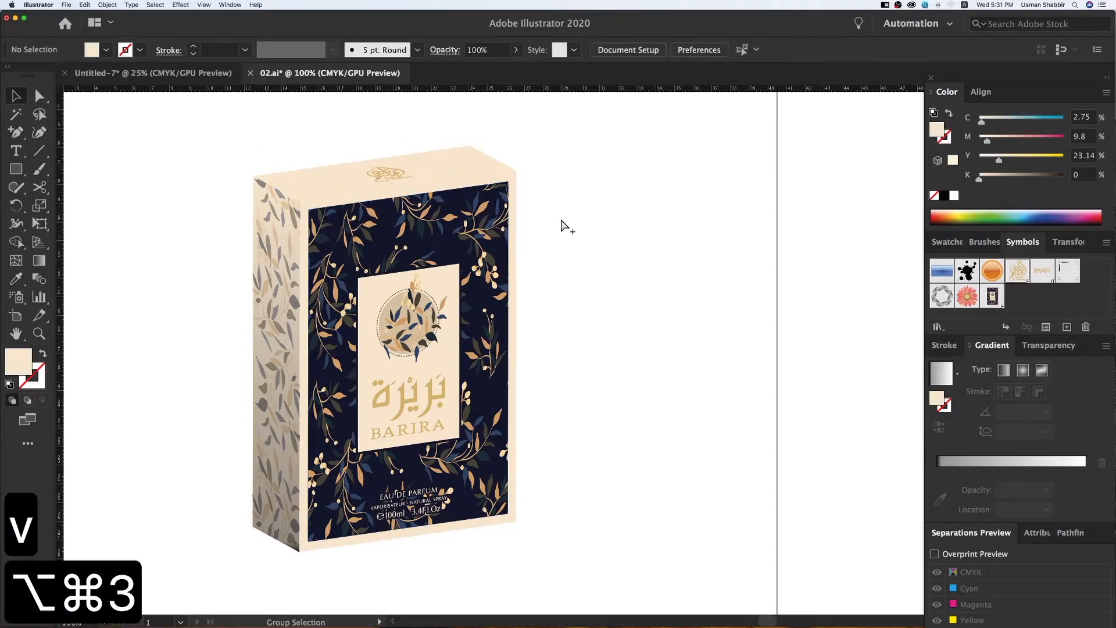
Apply the side face's shading gradient to the copy on the top face and reverse it
key(i)
click(289, 239)
click(941, 372)
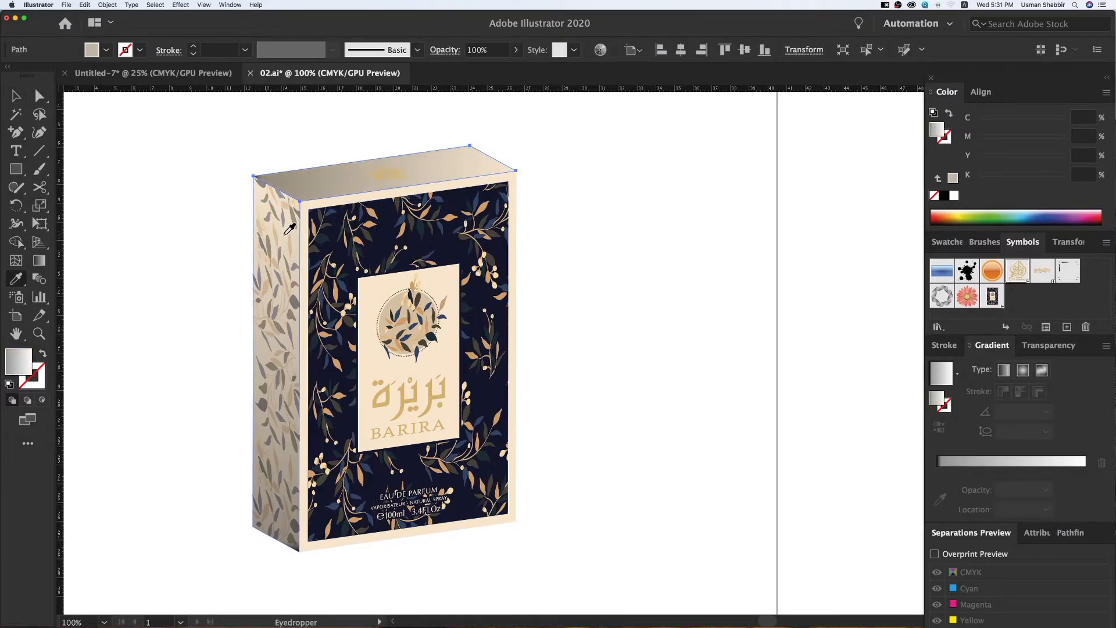
click(937, 428)
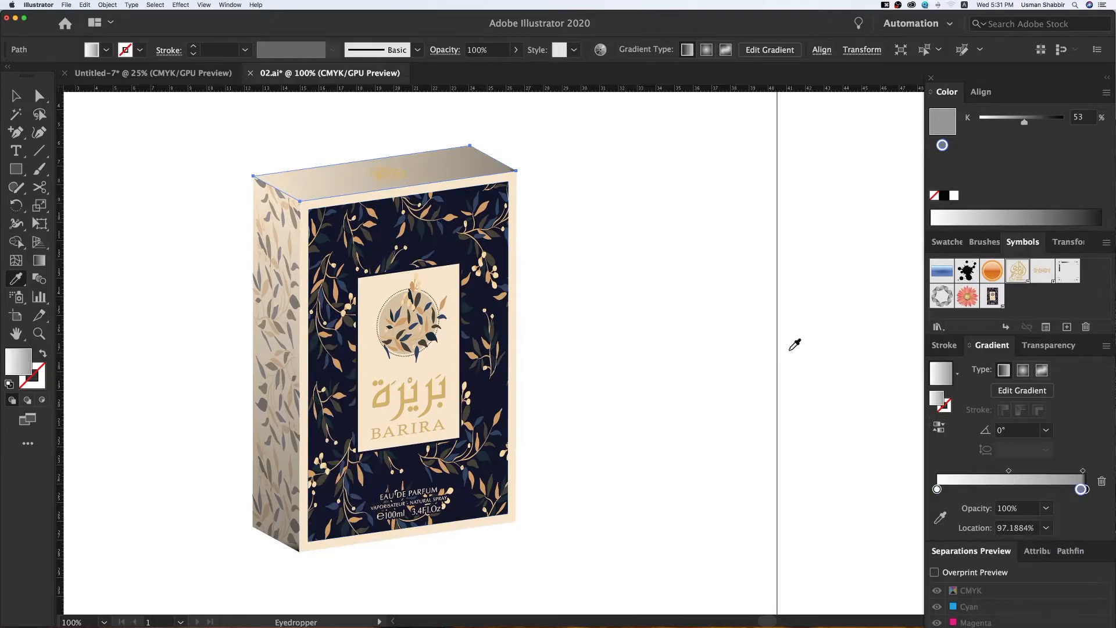
key(v)
click(721, 338)
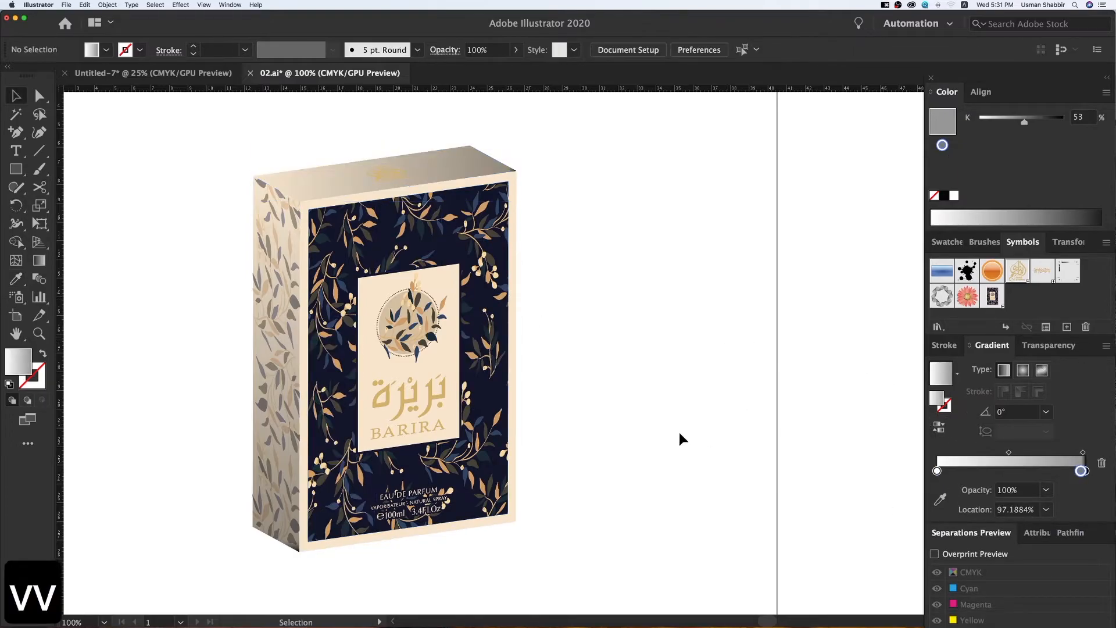
click(469, 173)
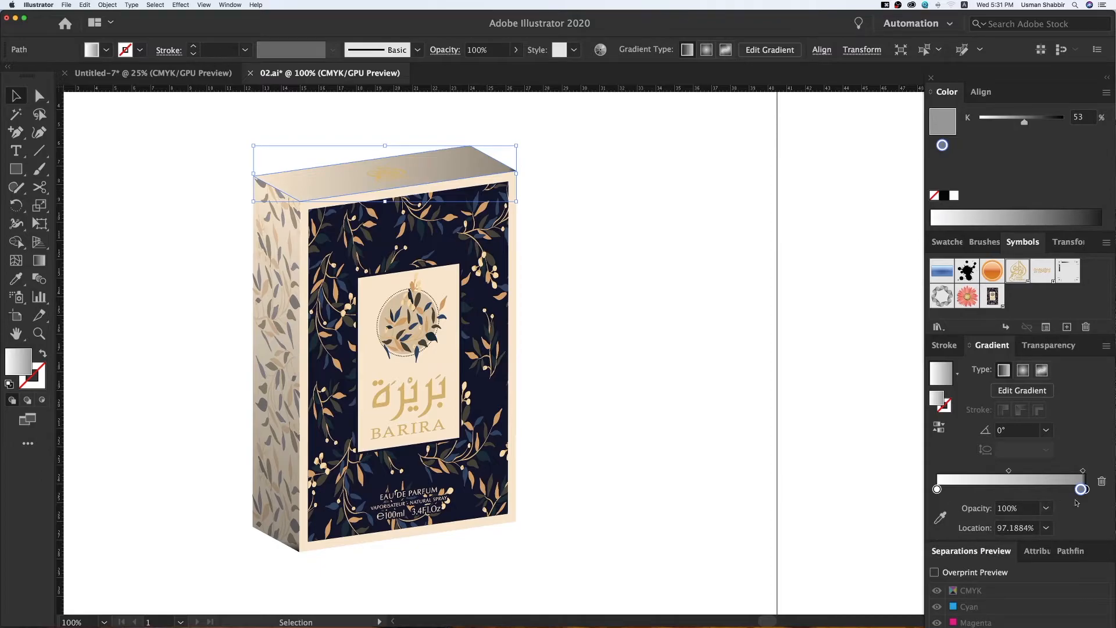
Place the 53% gray end stop of the top face's shading gradient at 100% and deselect the shape
mouse_move(1087, 489)
mouse_down()
mouse_move(1103, 514)
mouse_move(1094, 491)
mouse_up()
key(v)
key(v)
click(630, 256)
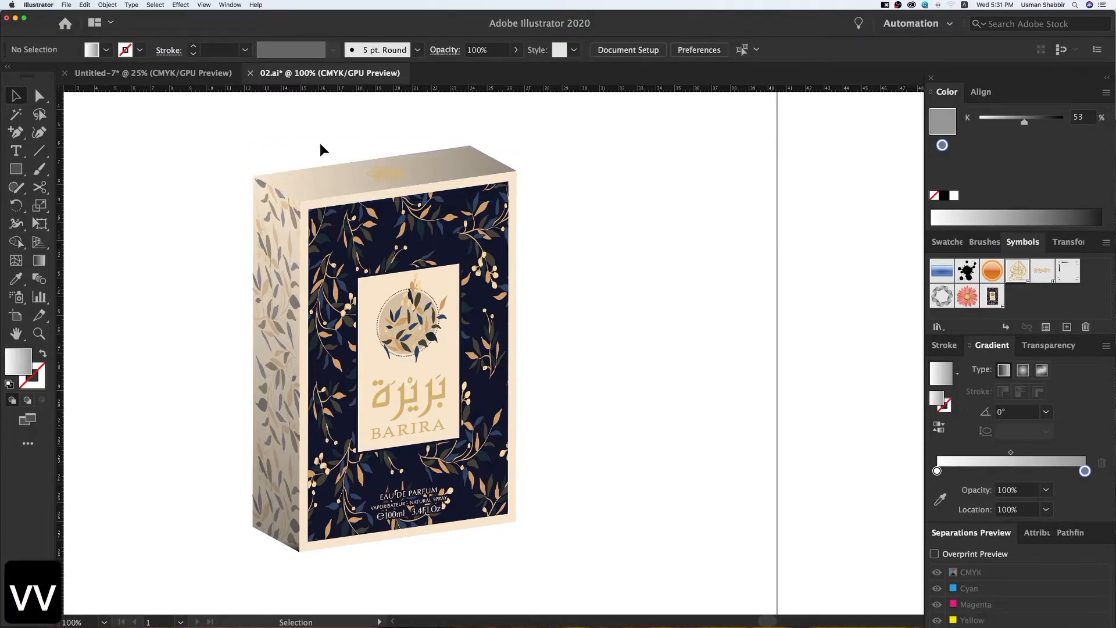
Release the clipping mask around the emblem on the box's top face
click(392, 176)
drag(387, 172, 441, 156)
key(super+z)
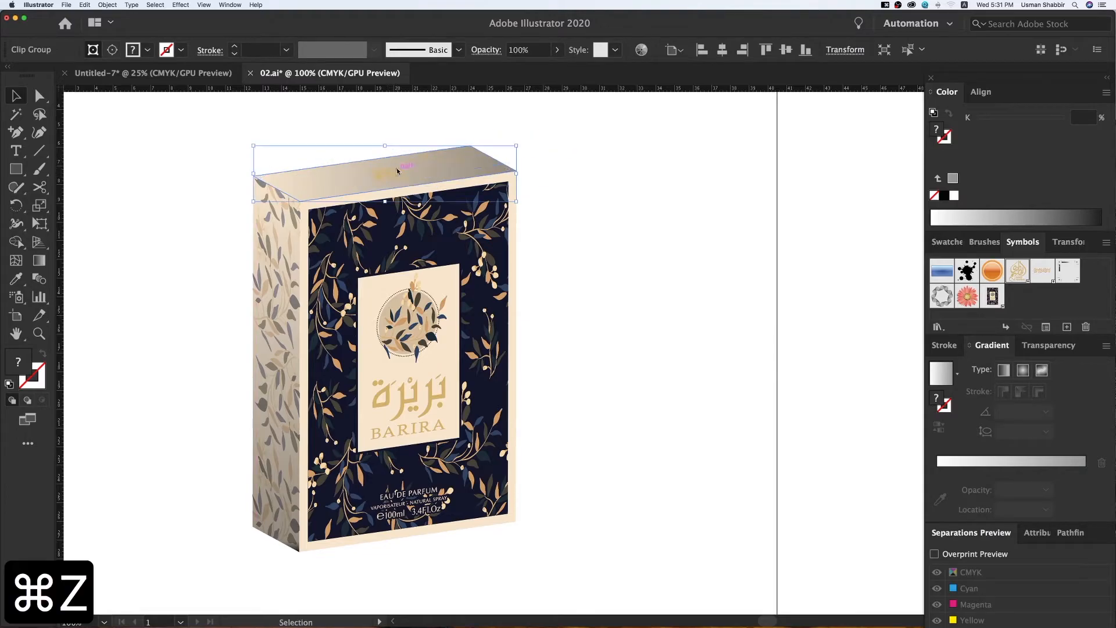
right_click(397, 169)
click(439, 243)
click(625, 237)
Shift the top face emblem's fill to copper by setting its magenta to 38%
click(396, 178)
click(1006, 139)
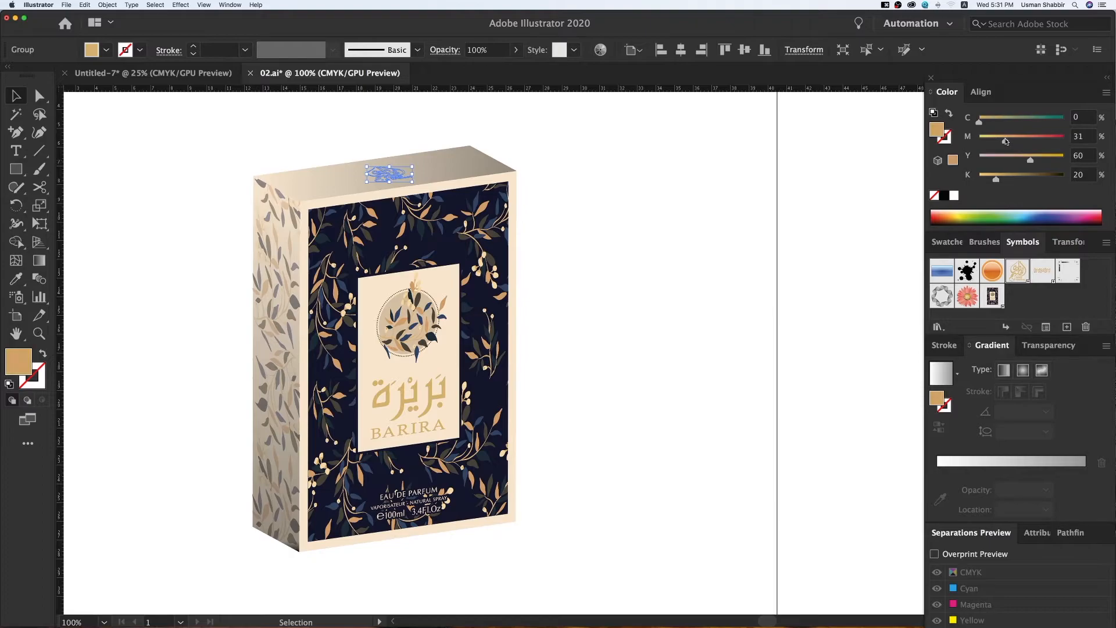
click(669, 301)
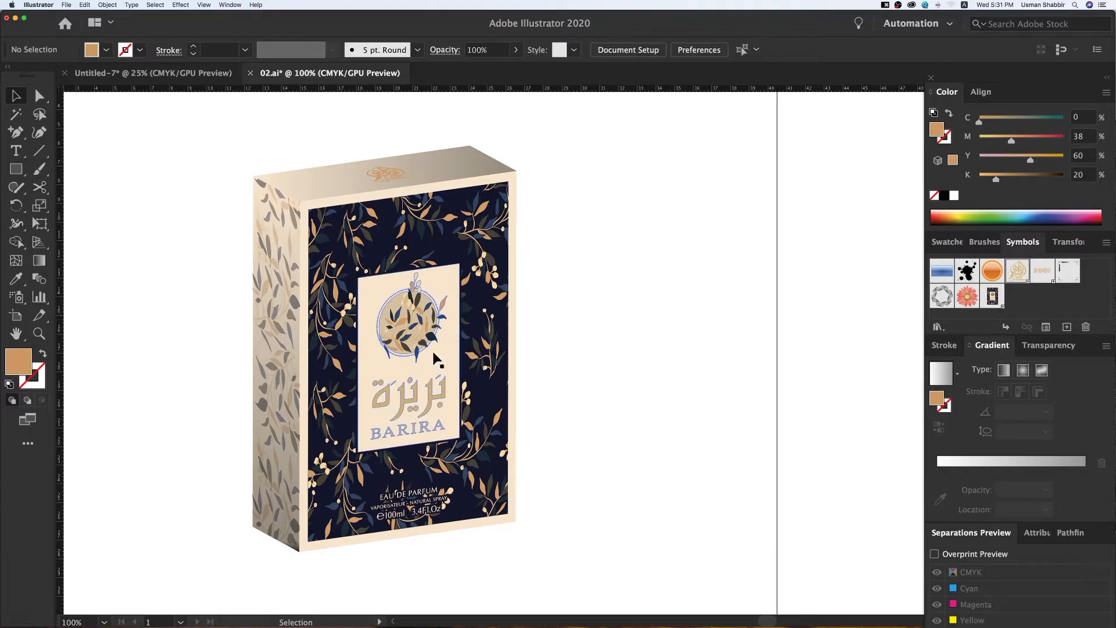
Release the clipping mask holding the front panel's artwork and deselect everything
click(436, 402)
right_click(434, 399)
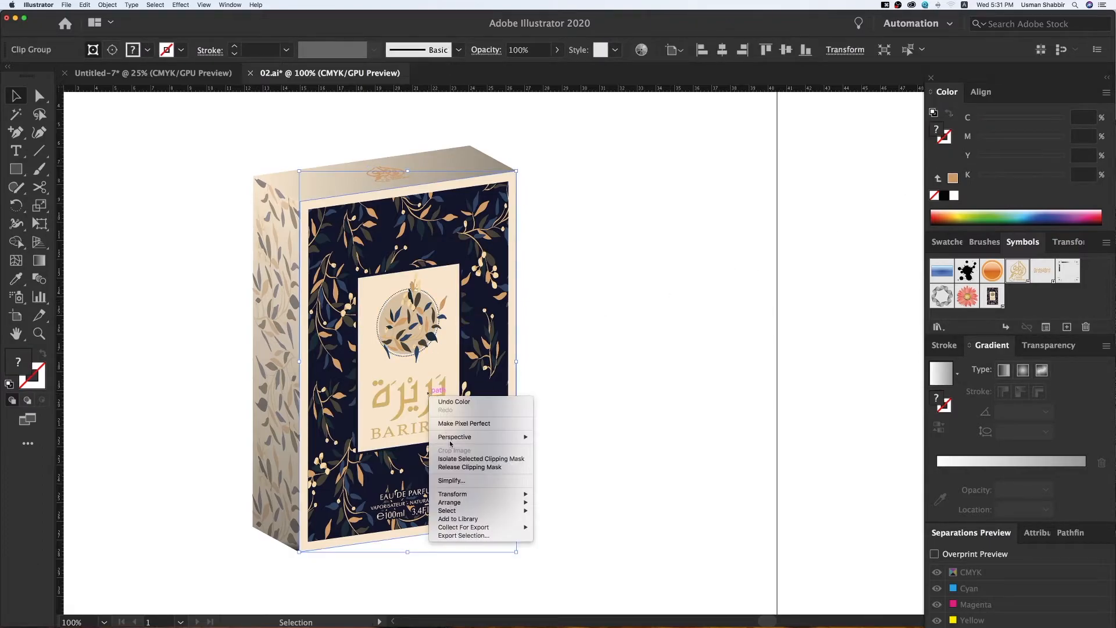
click(465, 457)
key(super+shift+a)
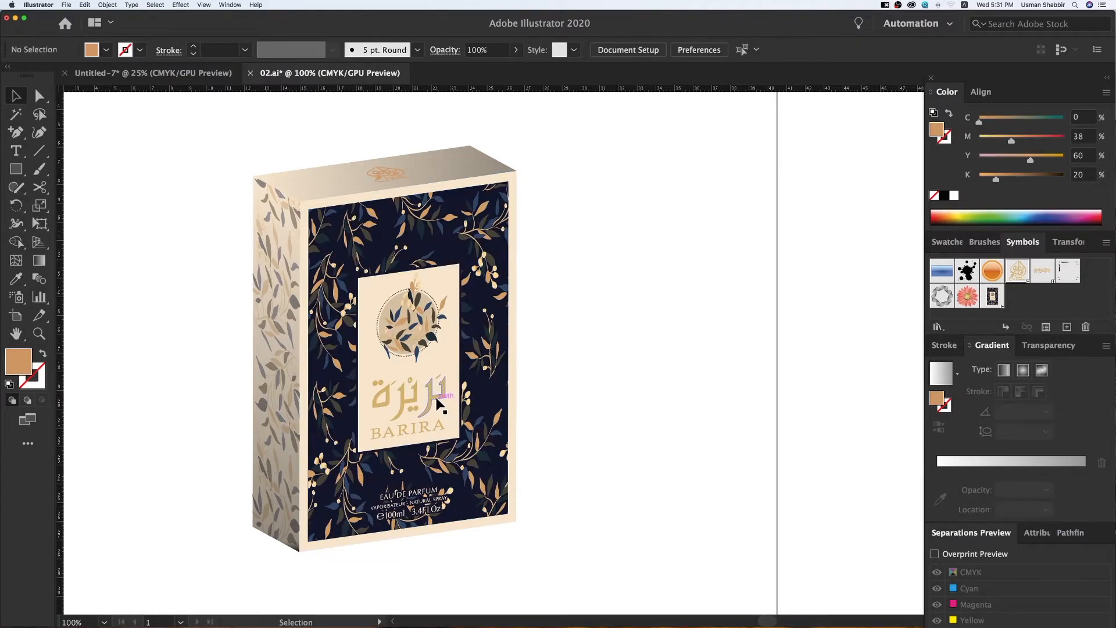
click(426, 397)
right_click(427, 396)
click(455, 473)
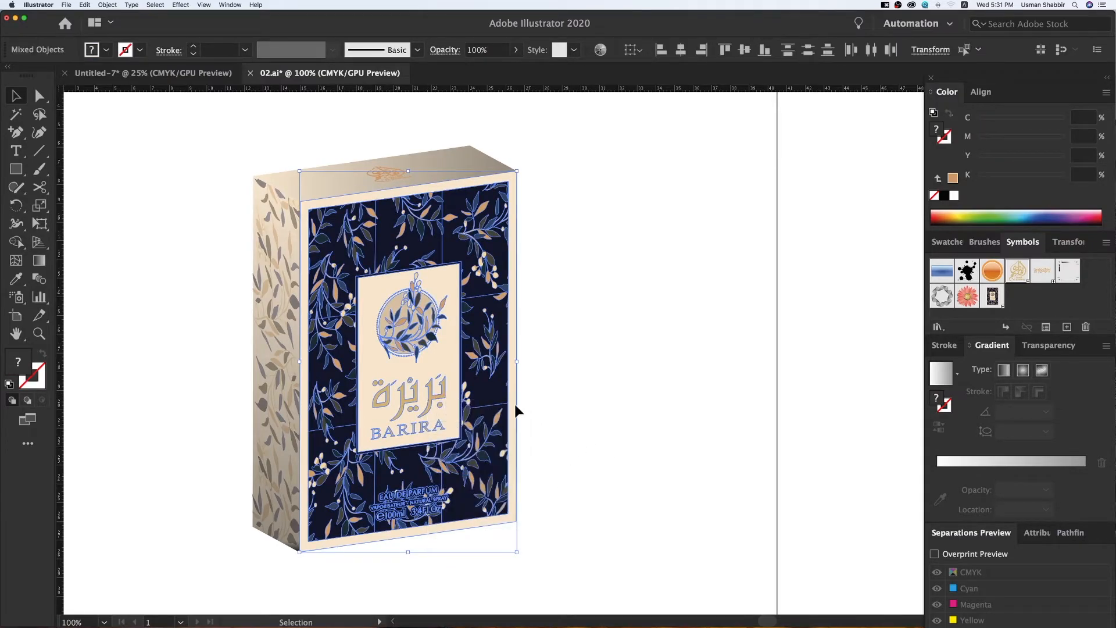
click(528, 407)
Select all gold lettering with the same fill on the front label and recolor it with copper sampled from the top emblem
drag(436, 398, 468, 415)
key(super+z)
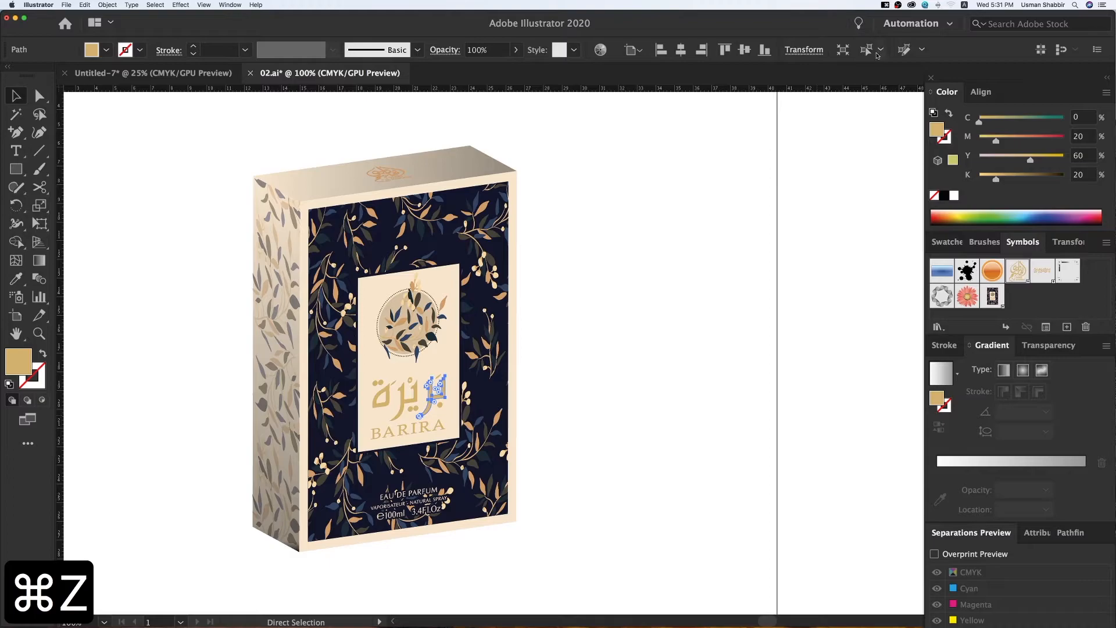
click(867, 51)
key(i)
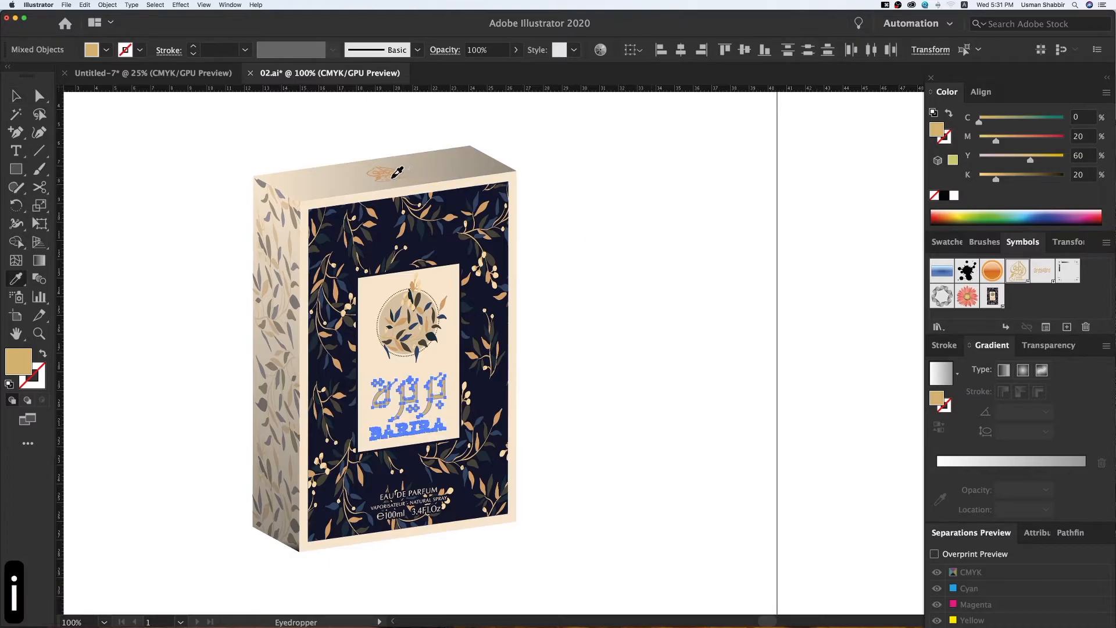
click(394, 177)
key(v)
click(627, 326)
Select all shapes sharing the orange leaf's fill and recolor them with the top emblem's copper
click(443, 304)
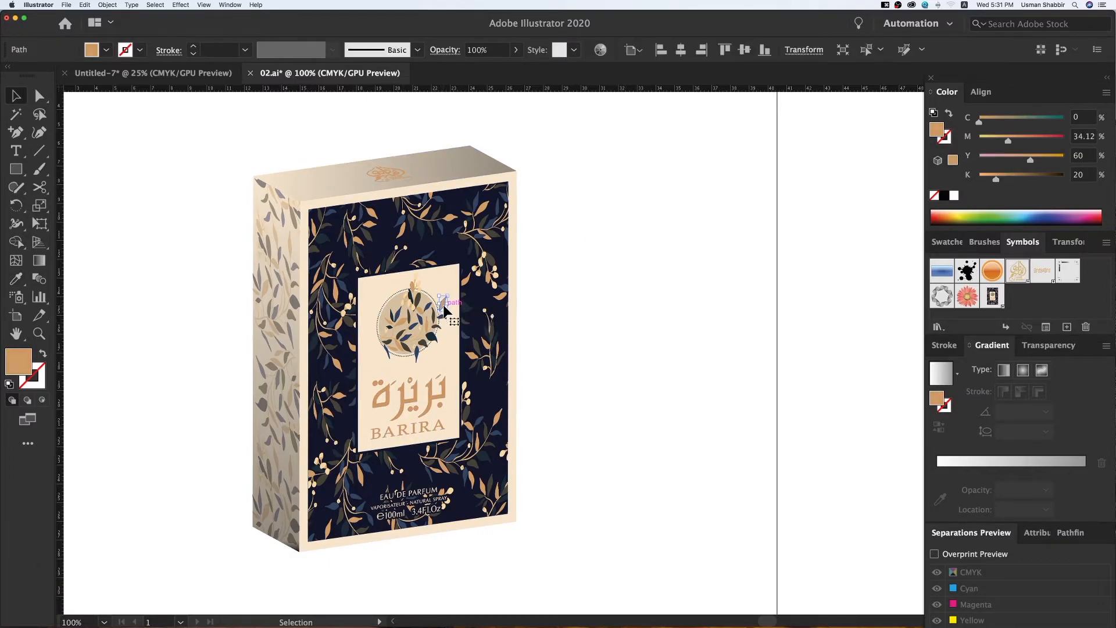
click(867, 50)
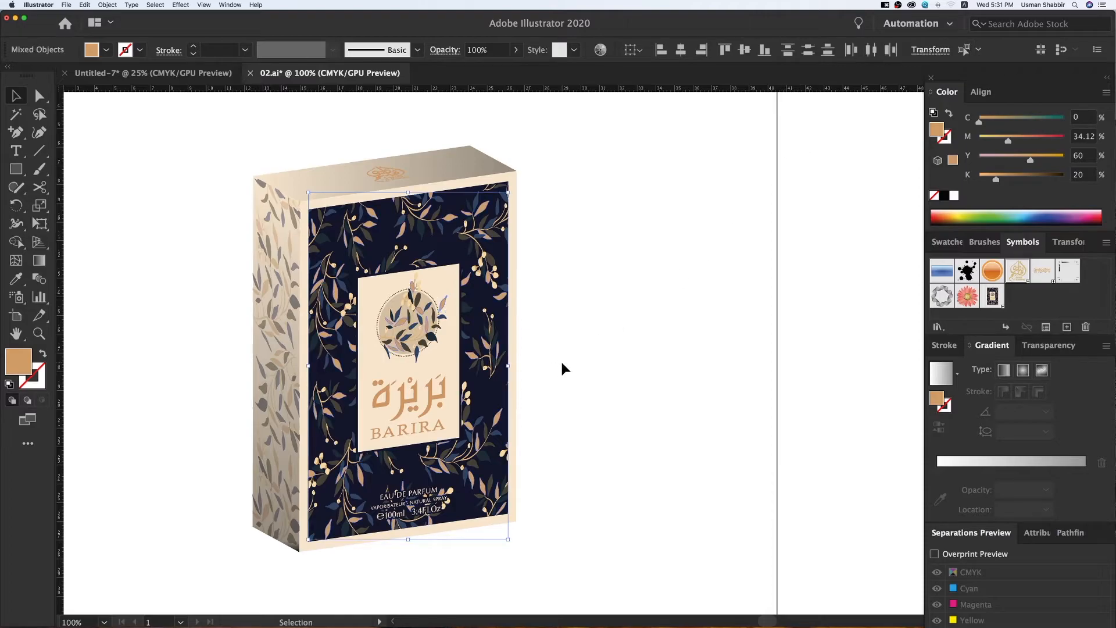
key(i)
key(v)
click(621, 394)
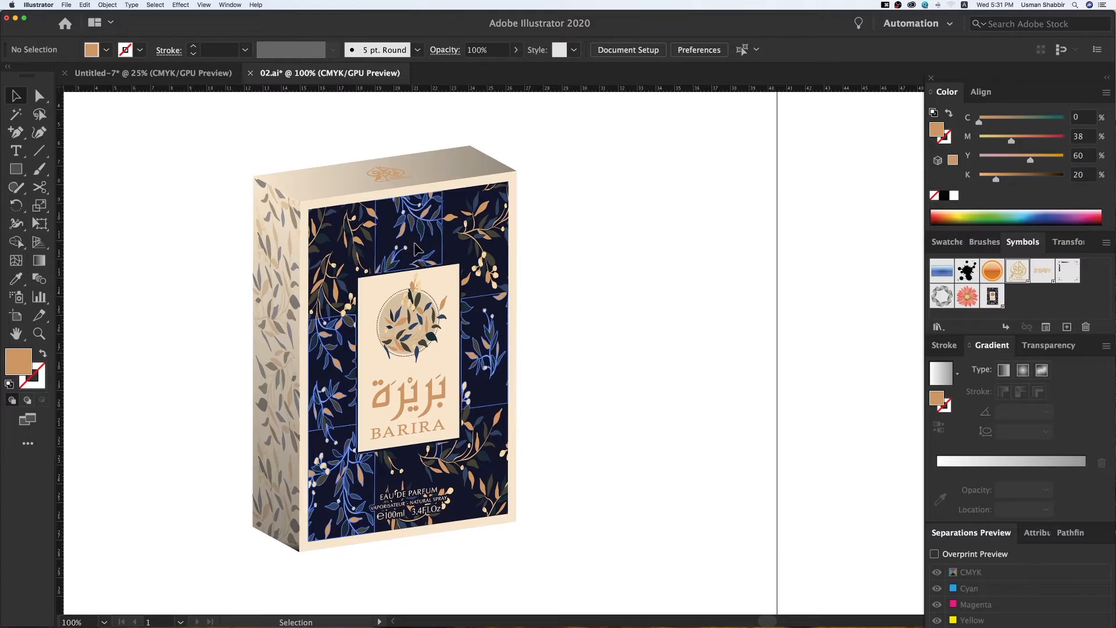
Hide the navy background piece covering part of the front panel and select the beige base shape beneath it
drag(417, 249, 606, 277)
key(super+z)
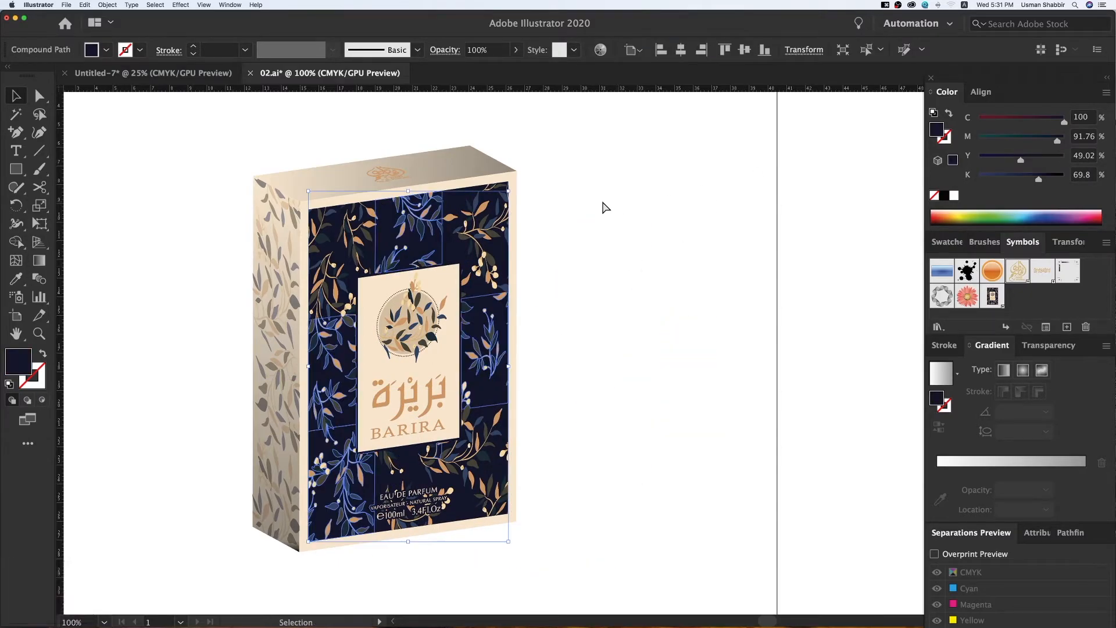
key(super+3)
drag(442, 249, 547, 249)
key(super+z)
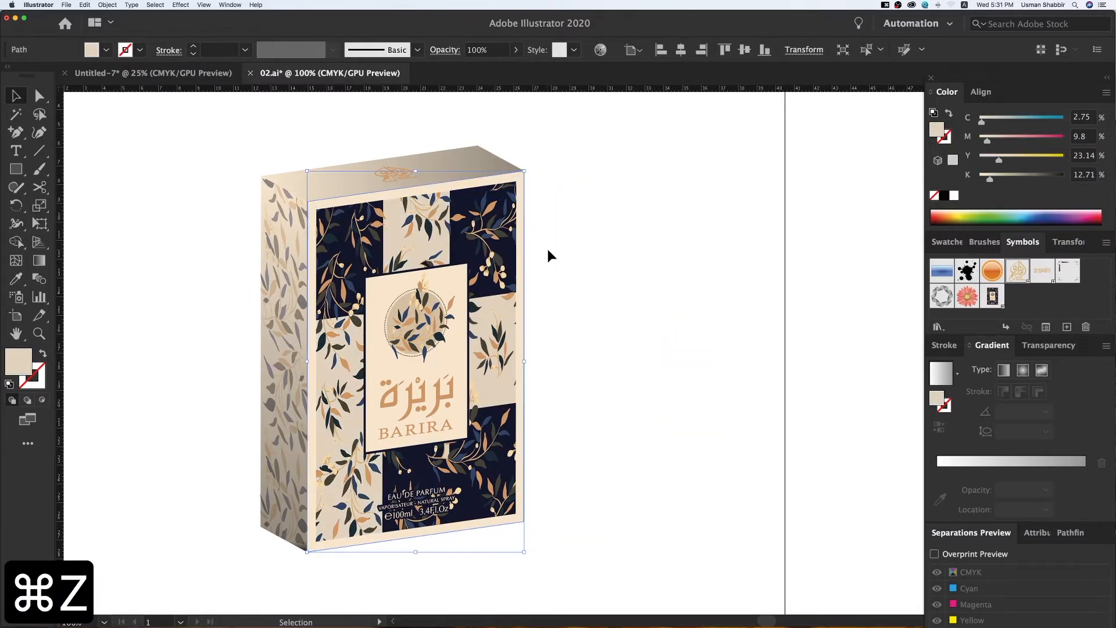
Unhide the hidden navy background piece and delete it along with the navy piece in the panel's upper corners
click(944, 196)
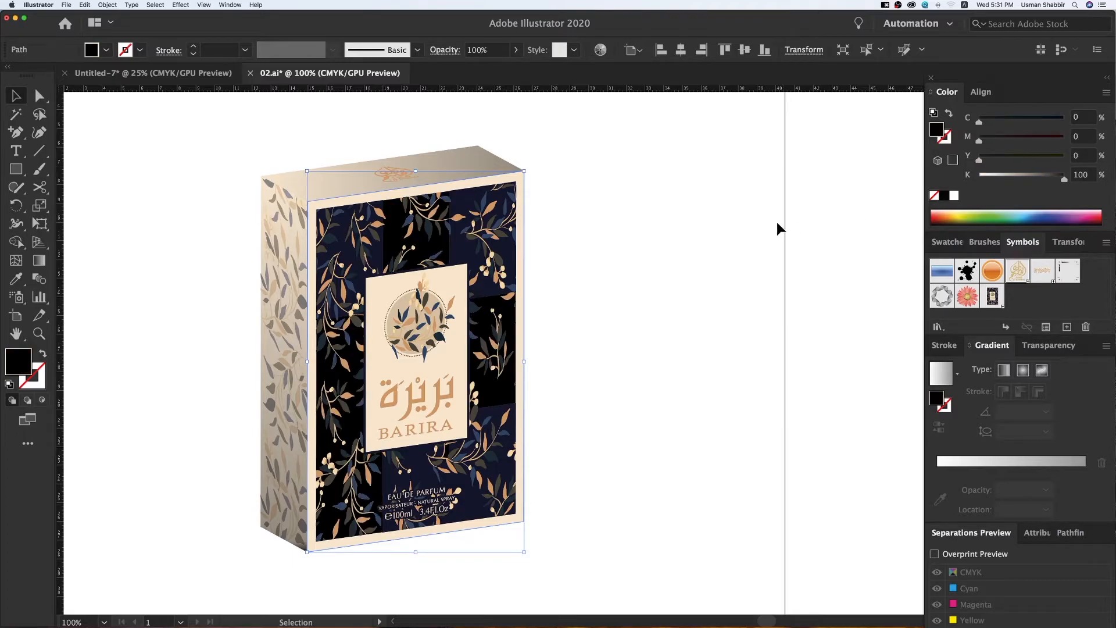
key(super+z)
key(alt+super+3)
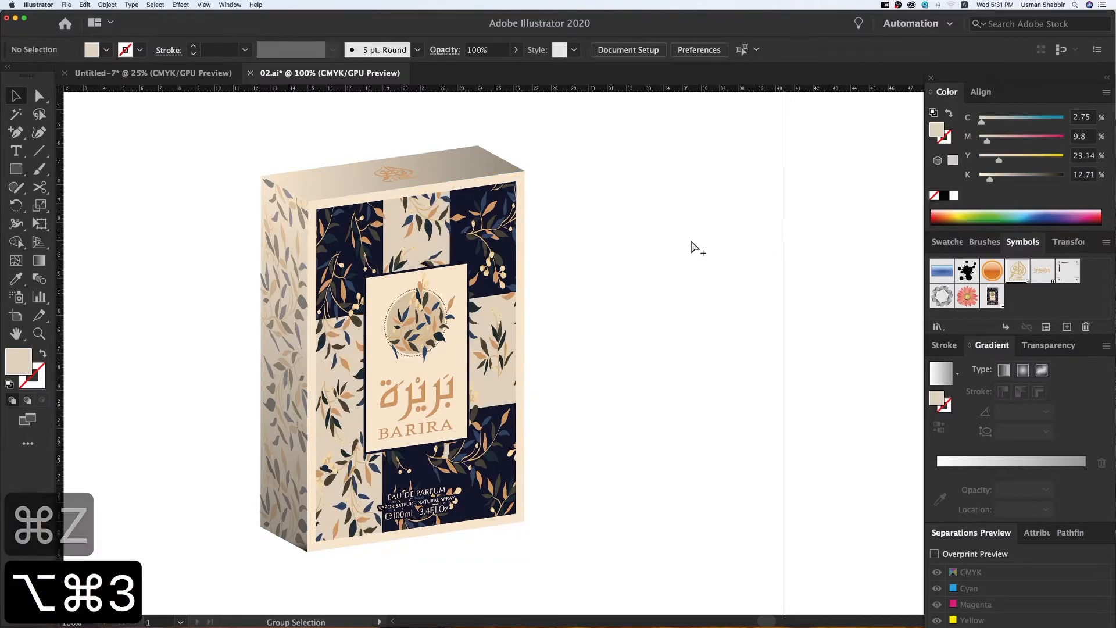
key(Delete)
key(Delete)
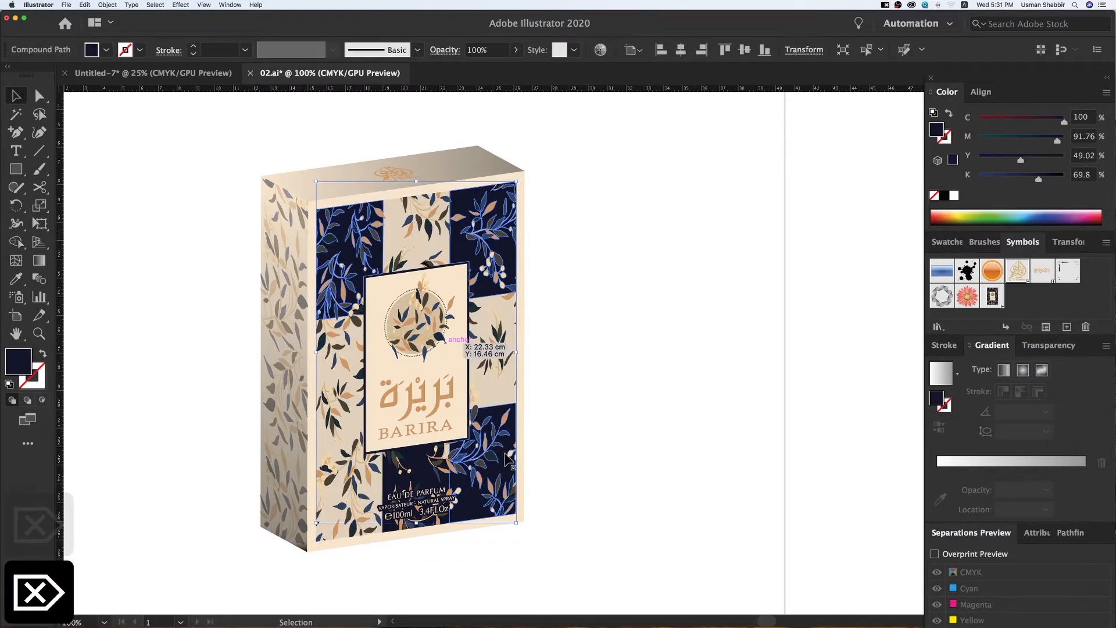
Fill the front panel's base shape with navy sampled from the last remaining background piece, and delete that piece
click(494, 306)
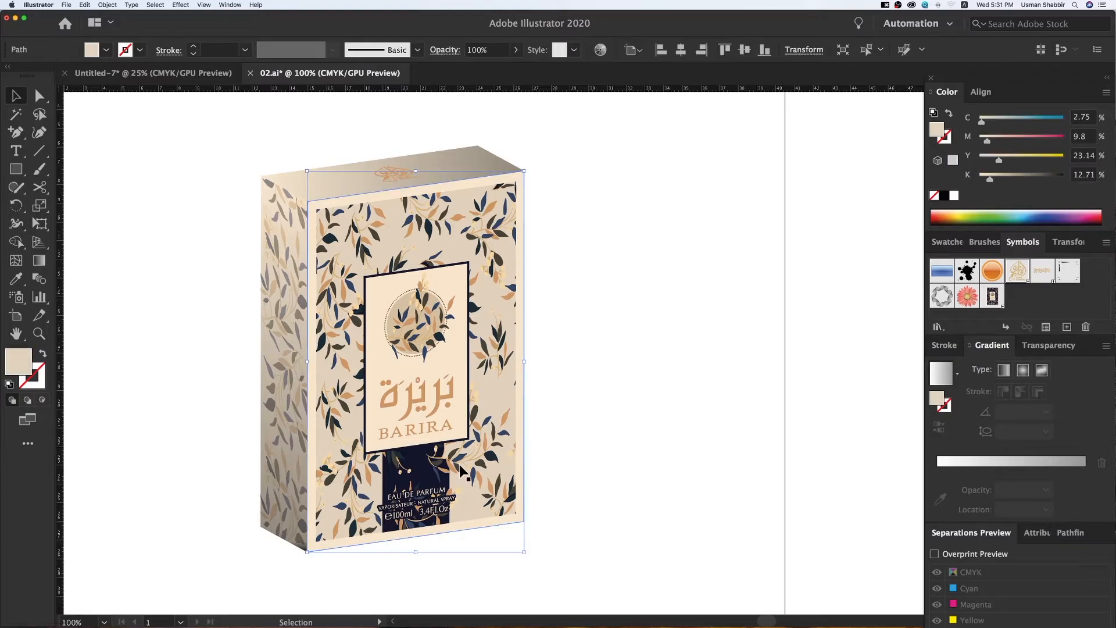
key(i)
click(421, 466)
key(v)
key(super+3)
click(420, 465)
key(Delete)
key(alt+super+3)
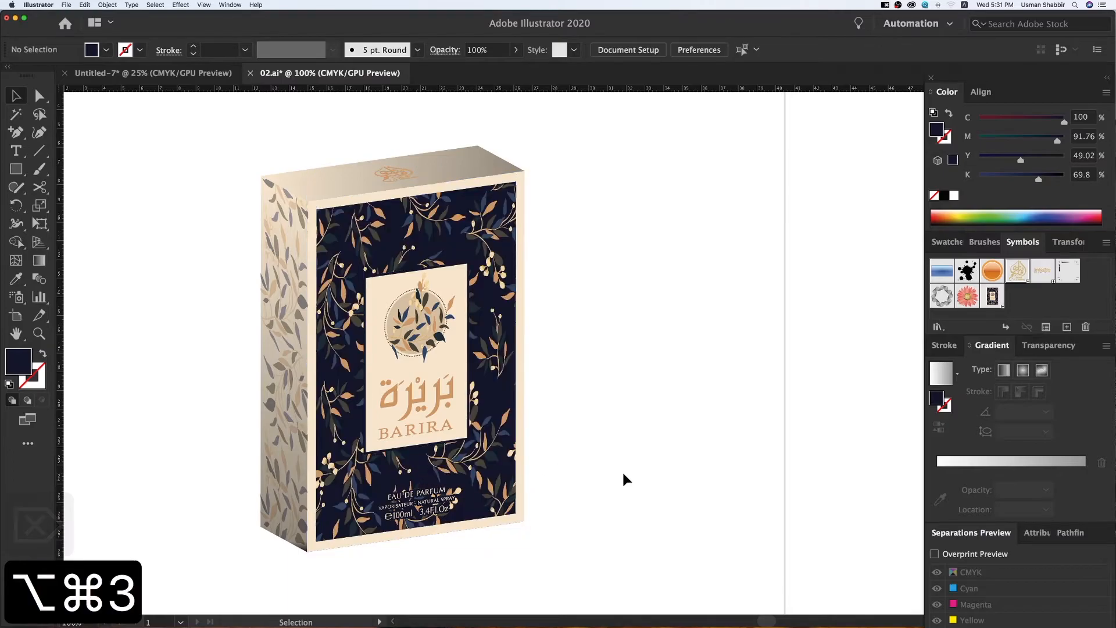
Apply the white-to-gray linear gradient to the front panel's base shape and make its end stop black
click(473, 256)
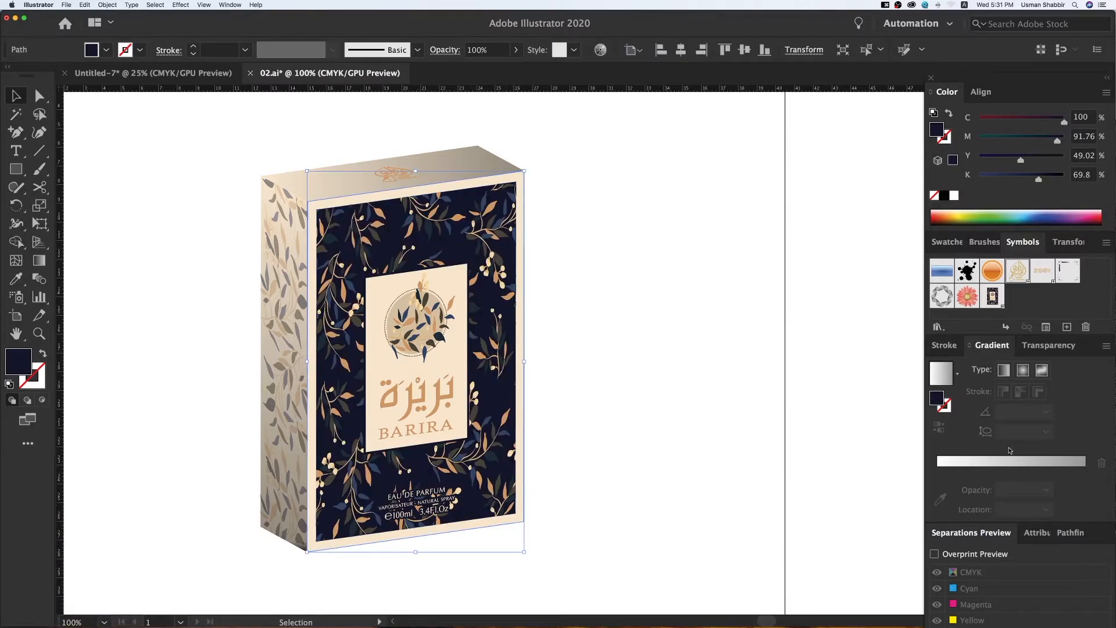
click(968, 462)
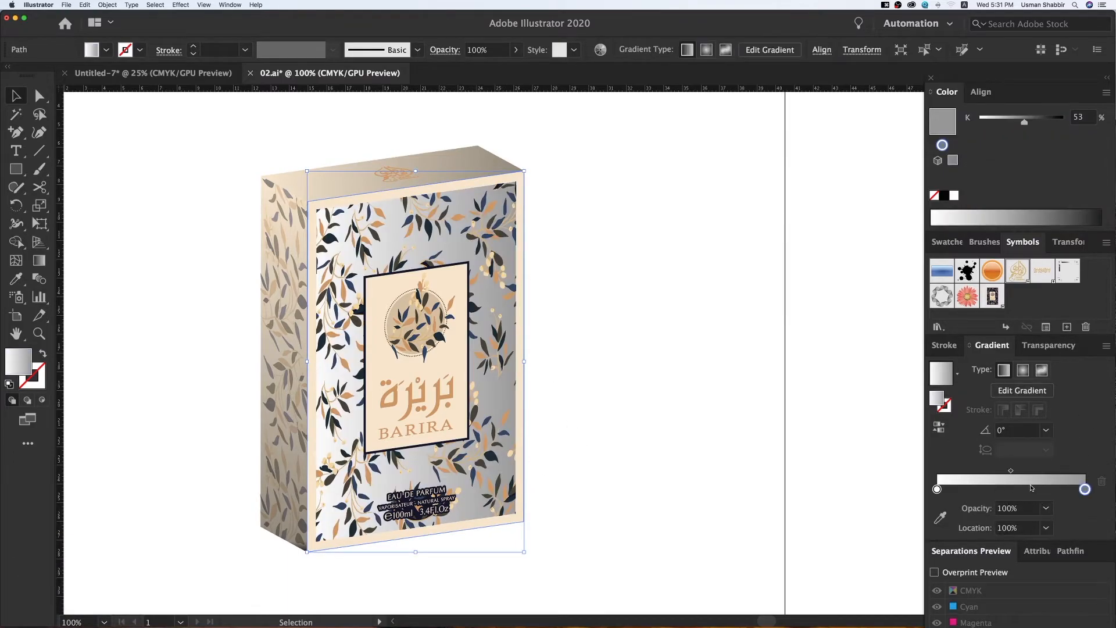
double_click(1085, 490)
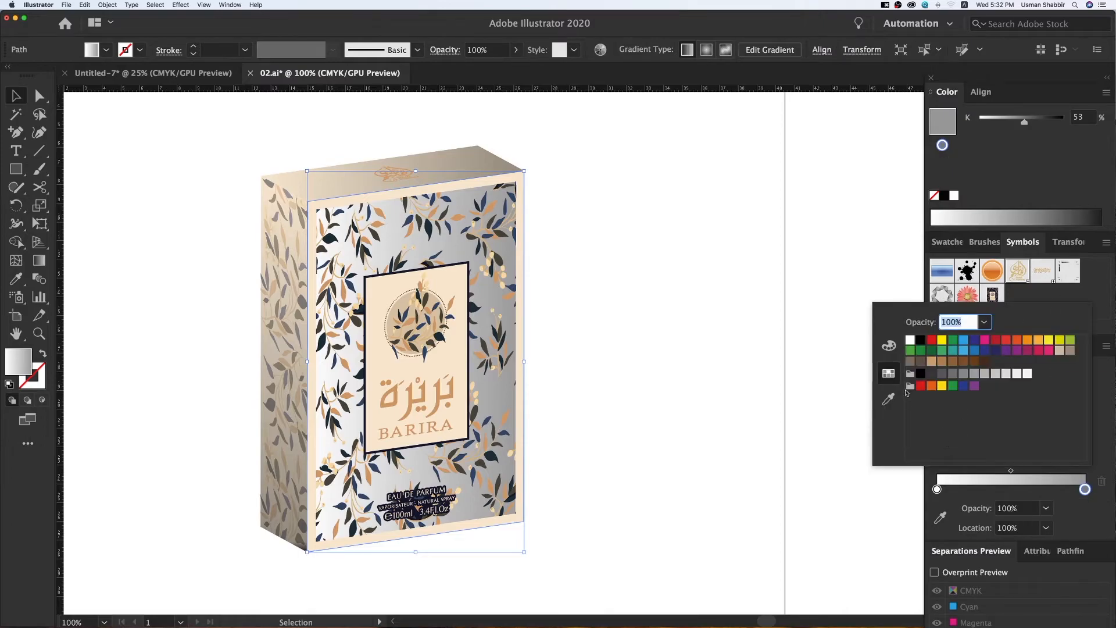
click(922, 341)
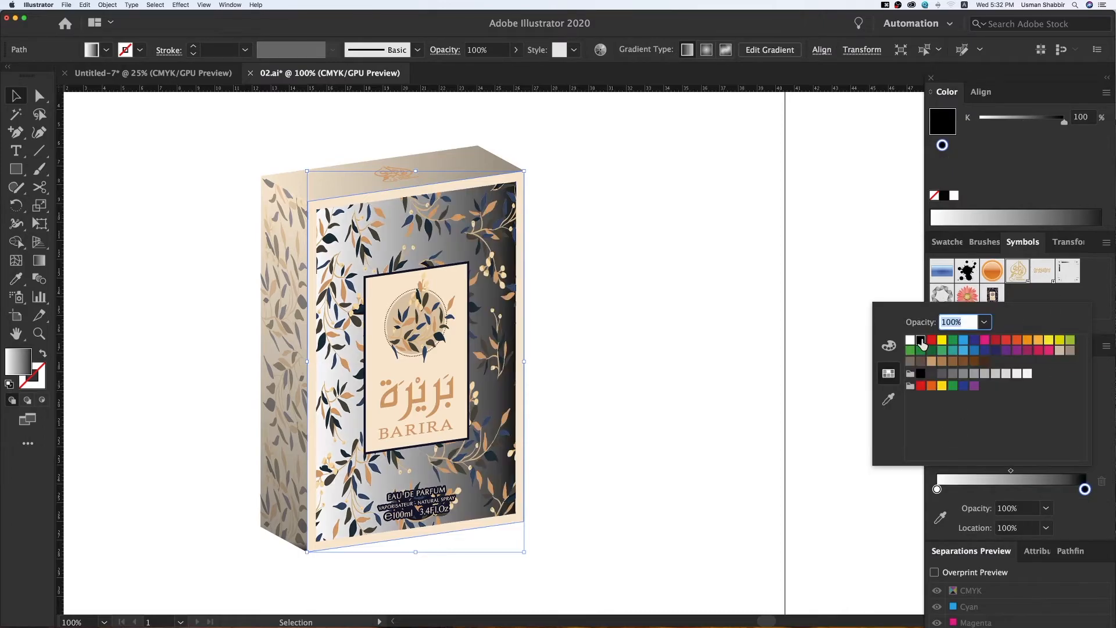
Switch the gradient's end stop to CMYK and set cyan, magenta and yellow to 100%
click(889, 348)
click(1083, 308)
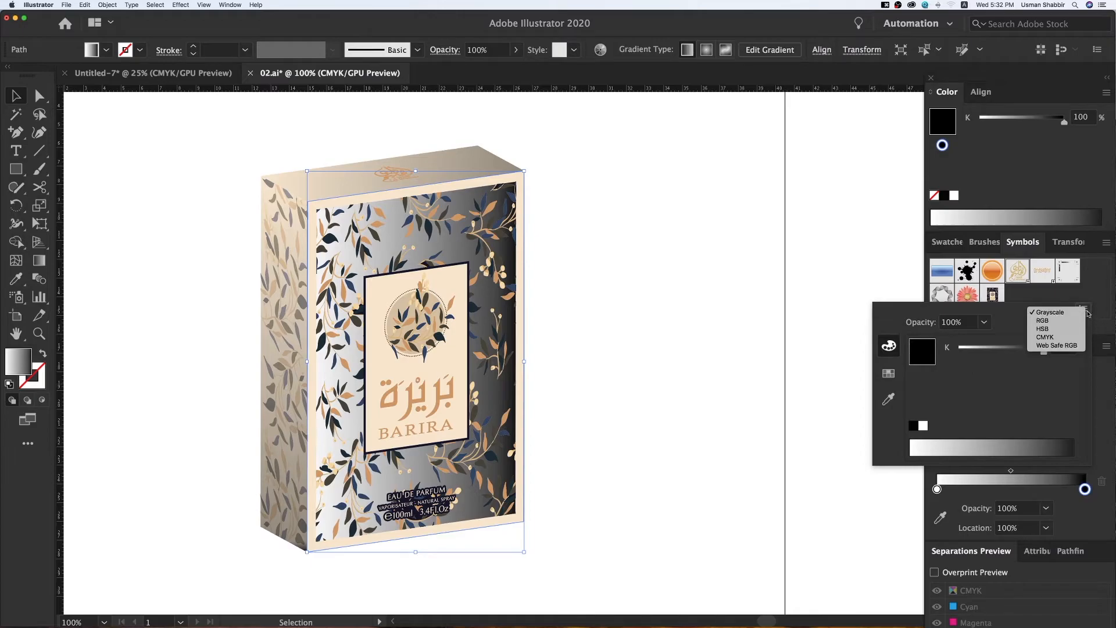
click(1063, 339)
click(1046, 350)
click(1046, 369)
click(1046, 388)
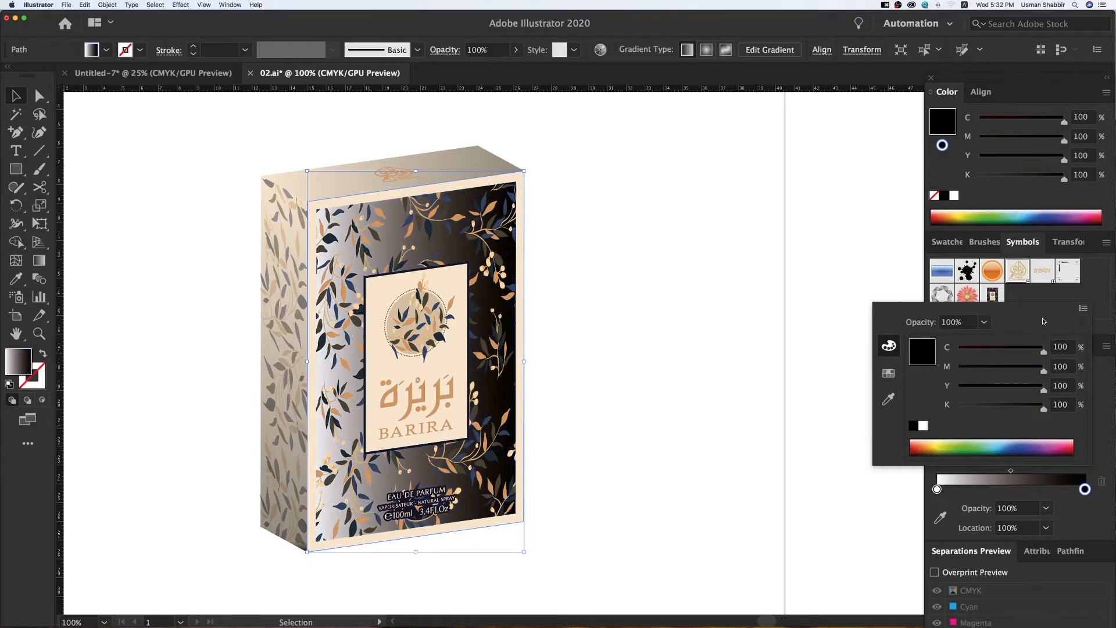
click(1050, 302)
Switch the gradient's white start stop to CMYK and set cyan, magenta and yellow to 100%, keeping black at 0%
click(937, 489)
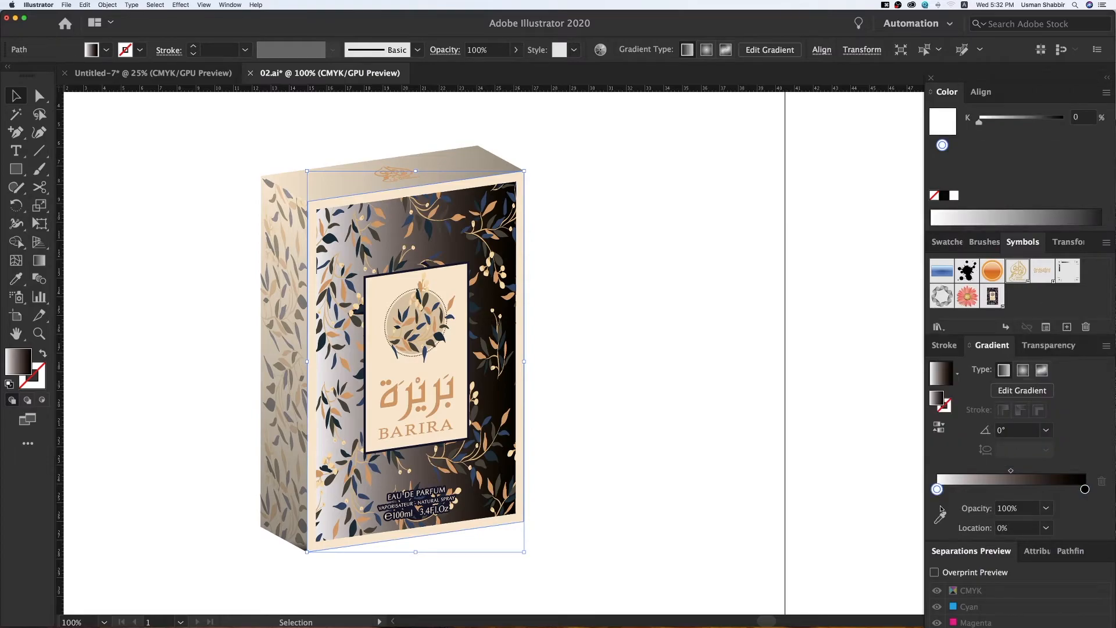
double_click(937, 490)
click(1082, 310)
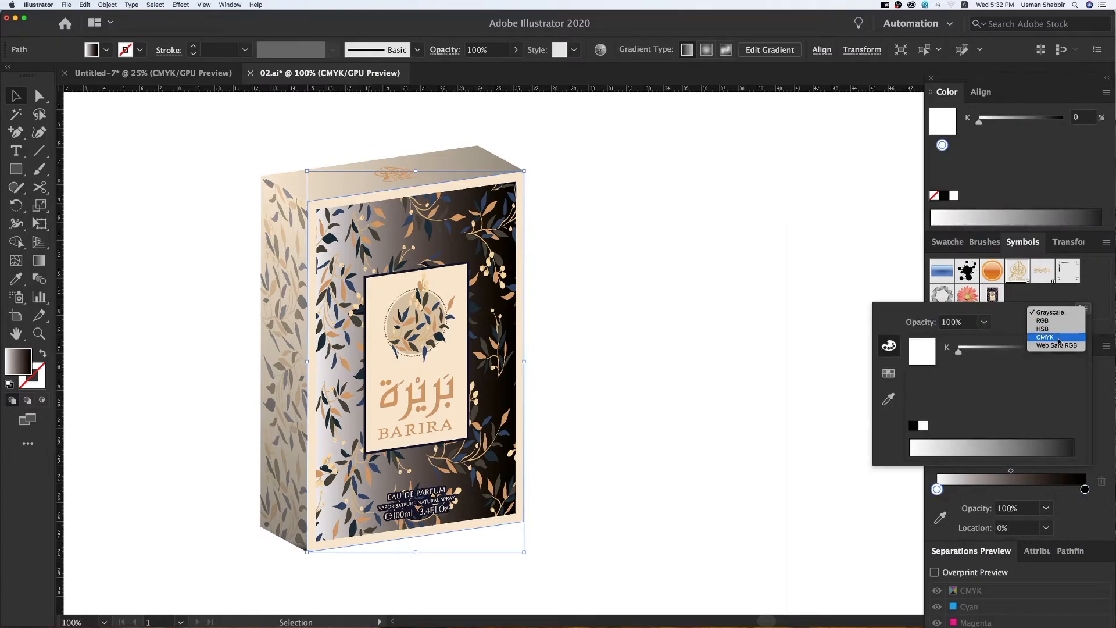
click(1045, 337)
click(1043, 349)
click(1042, 368)
click(1043, 387)
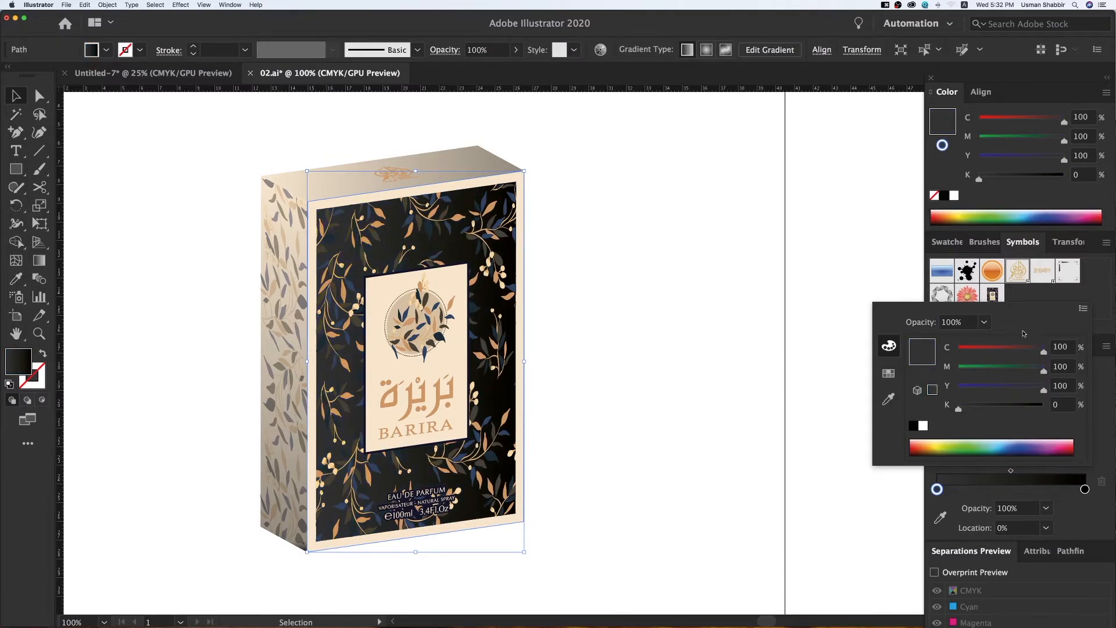
click(1035, 296)
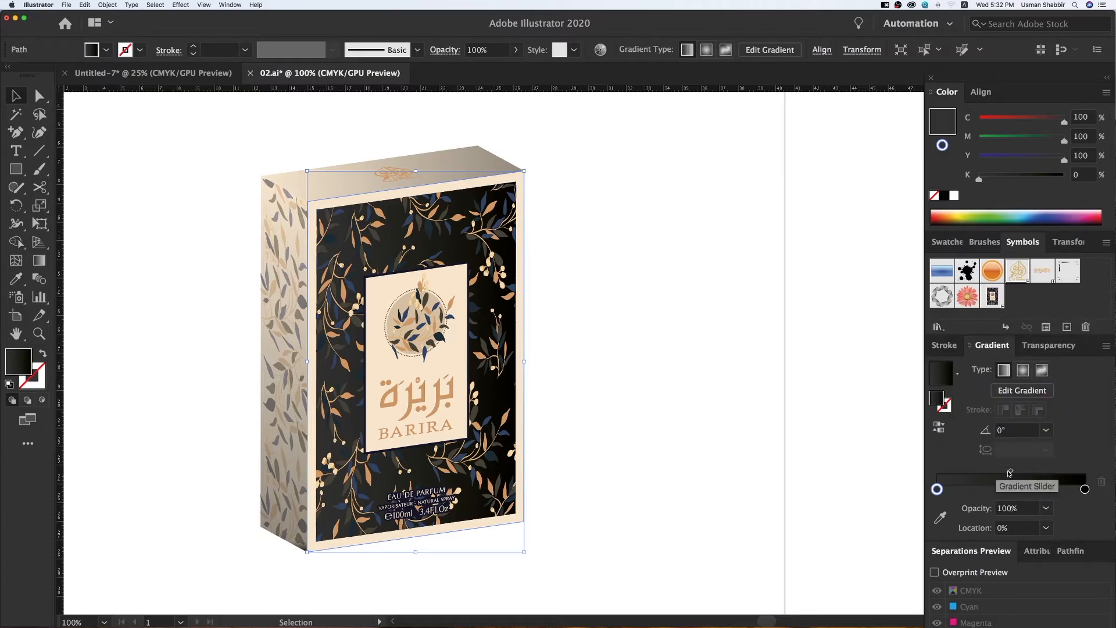
Move the gradient's start stop to about 14% and set the gradient angle to 90°, then deselect the panel
mouse_move(1011, 471)
mouse_down()
mouse_move(984, 471)
mouse_move(954, 490)
mouse_up()
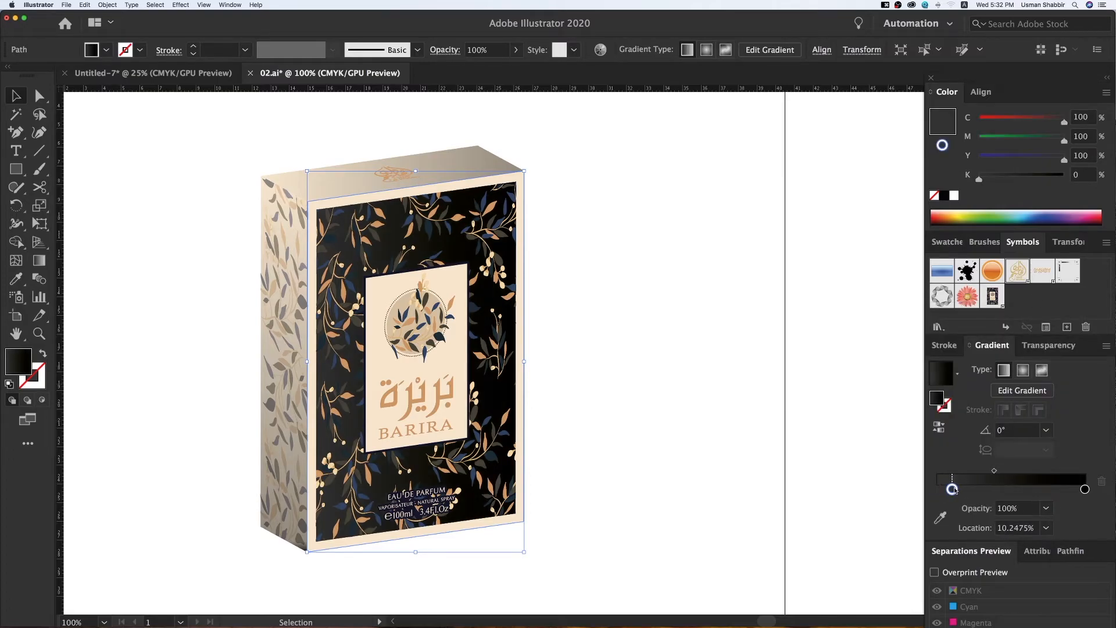
click(1000, 434)
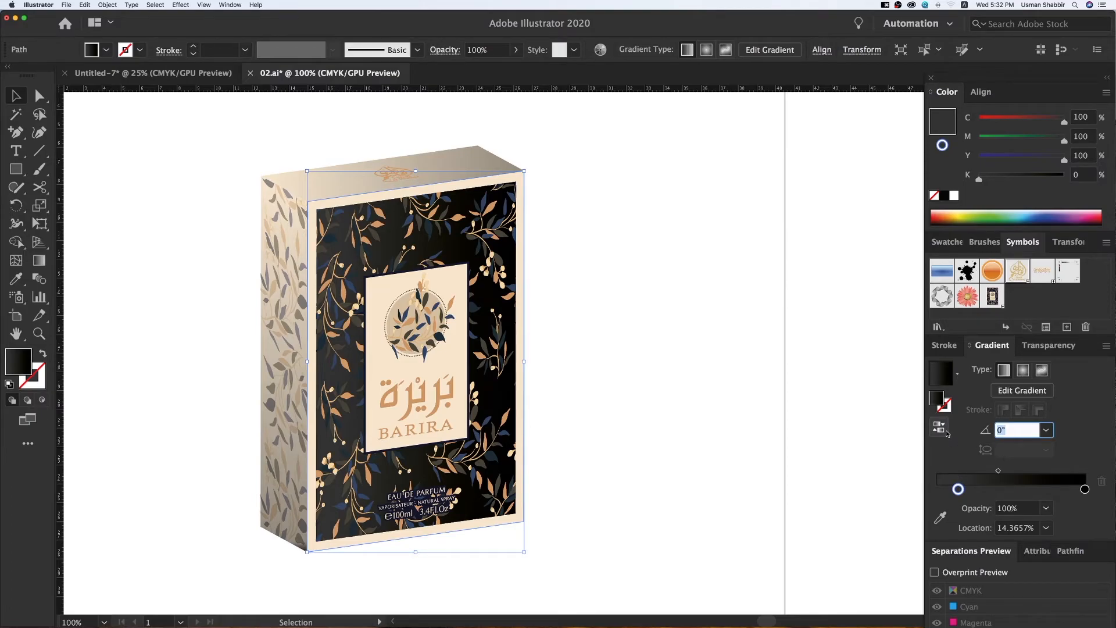
text(90)
key(Return)
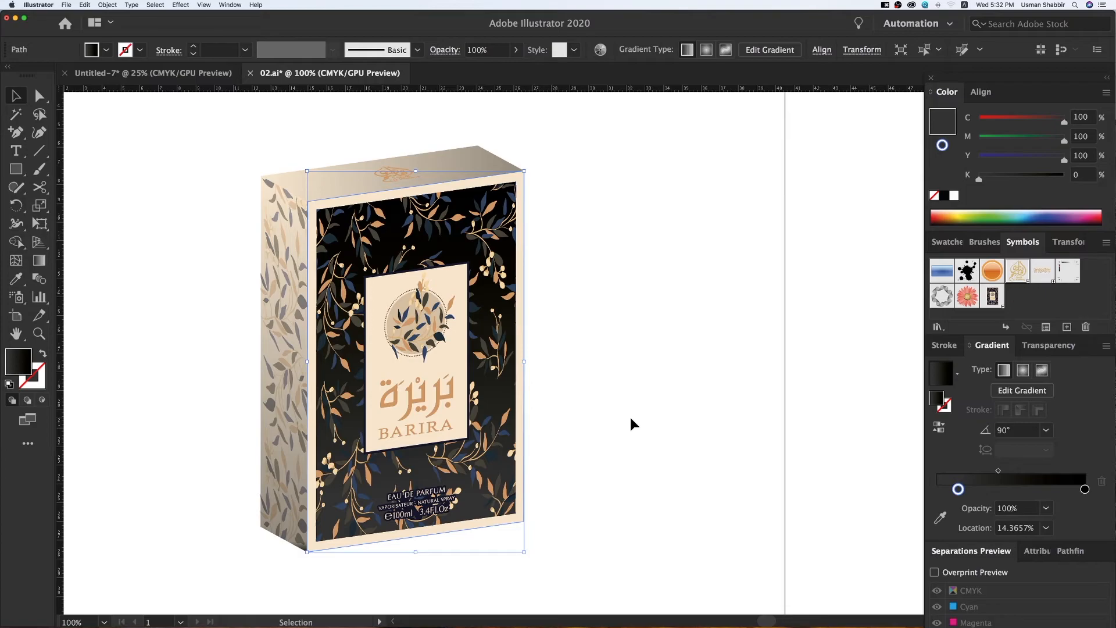
click(631, 418)
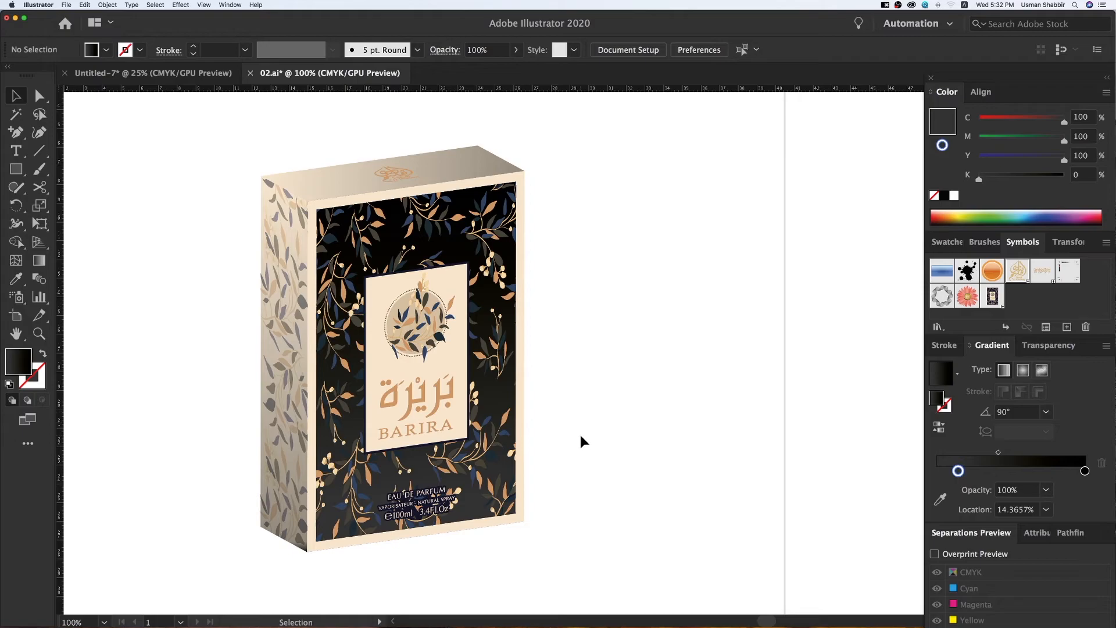
Try reversing the shading gradient on the box's top face, and undo the reversal
drag(603, 497, 588, 500)
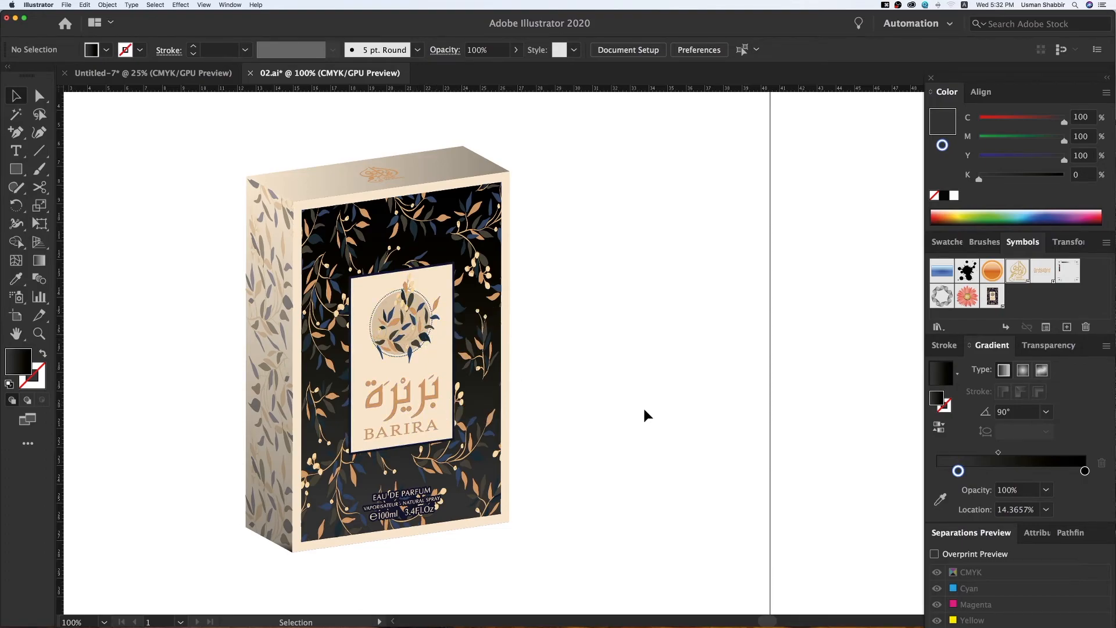
click(334, 184)
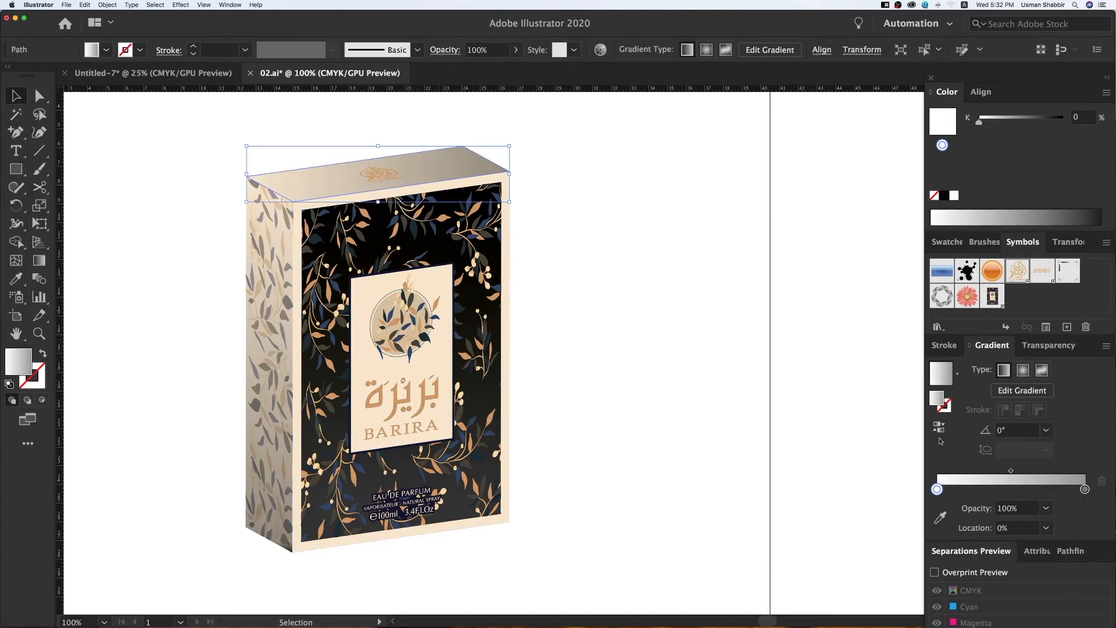
click(939, 428)
click(794, 428)
key(a)
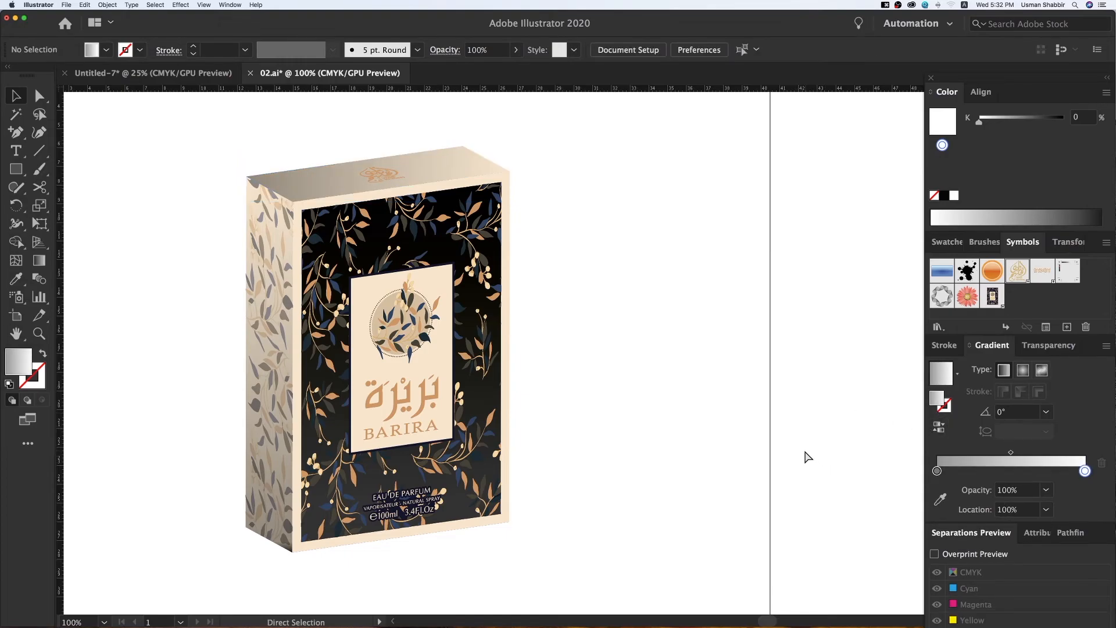
key(super+z)
key(super+z)
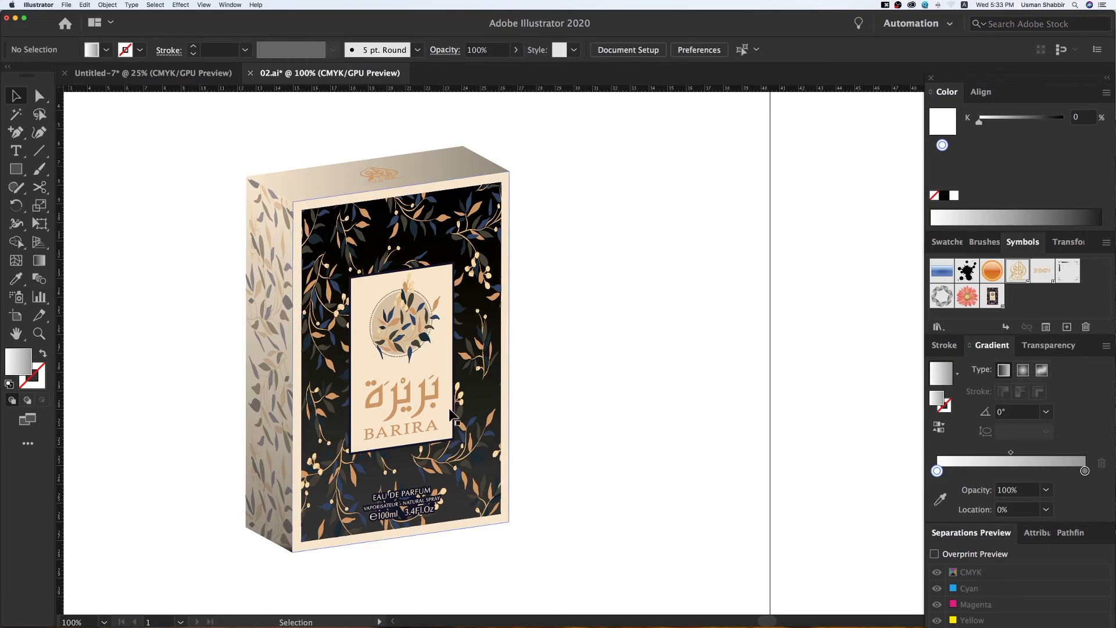
key(a)
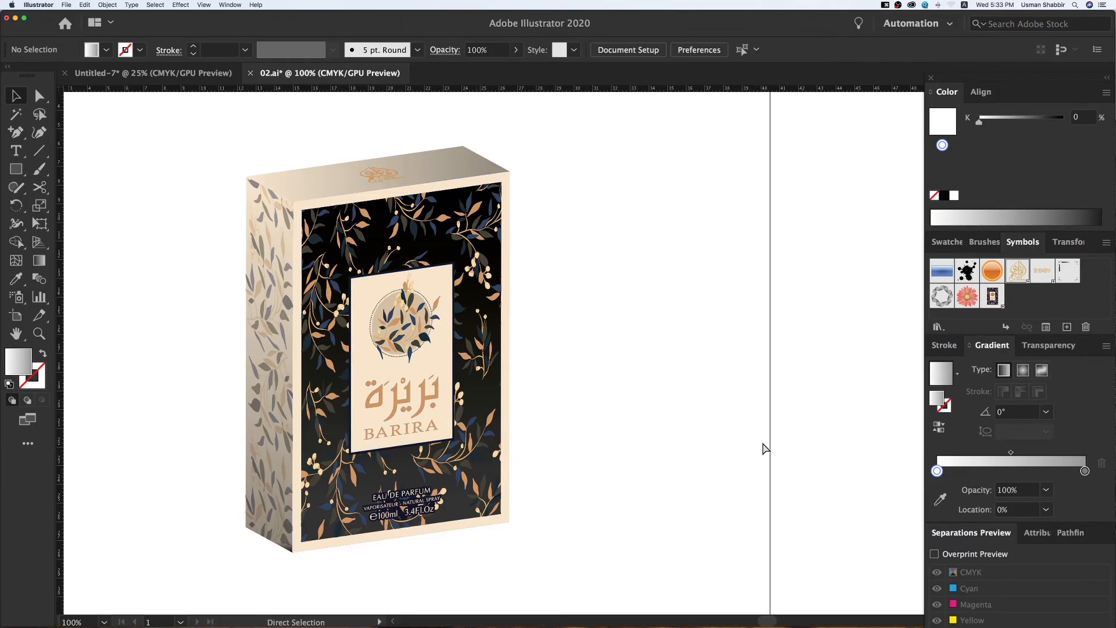
Select all of the box artwork, group it and copy it
key(super+minus)
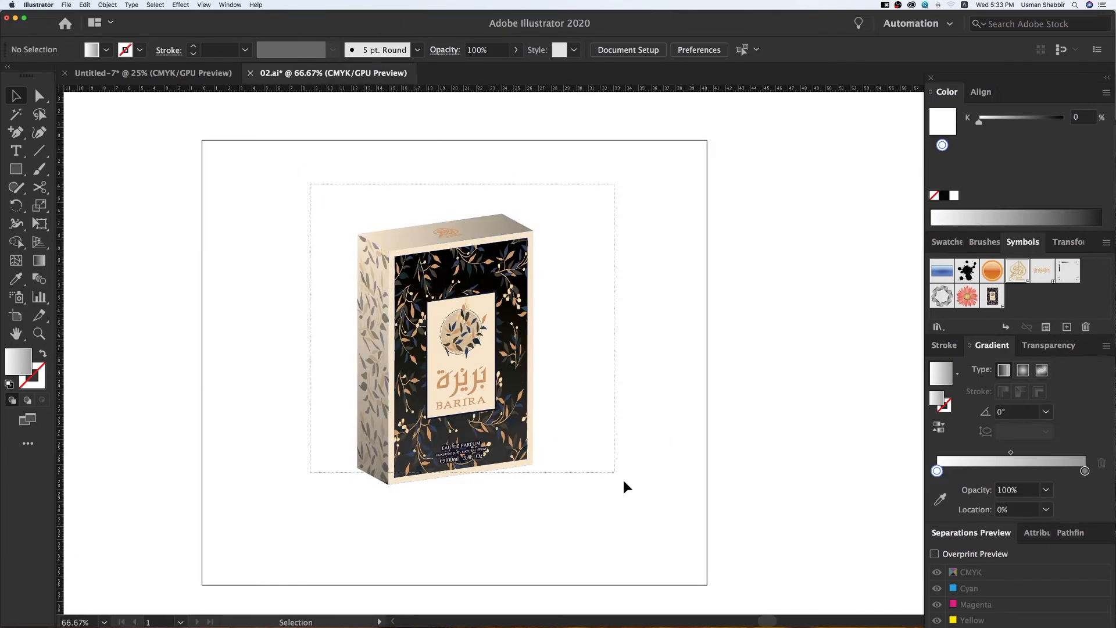
key(ctrl+a)
key(ctrl+g)
key(ctrl+c)
Create a new document with the default settings and paste the copied box artwork into it
key(ctrl+n)
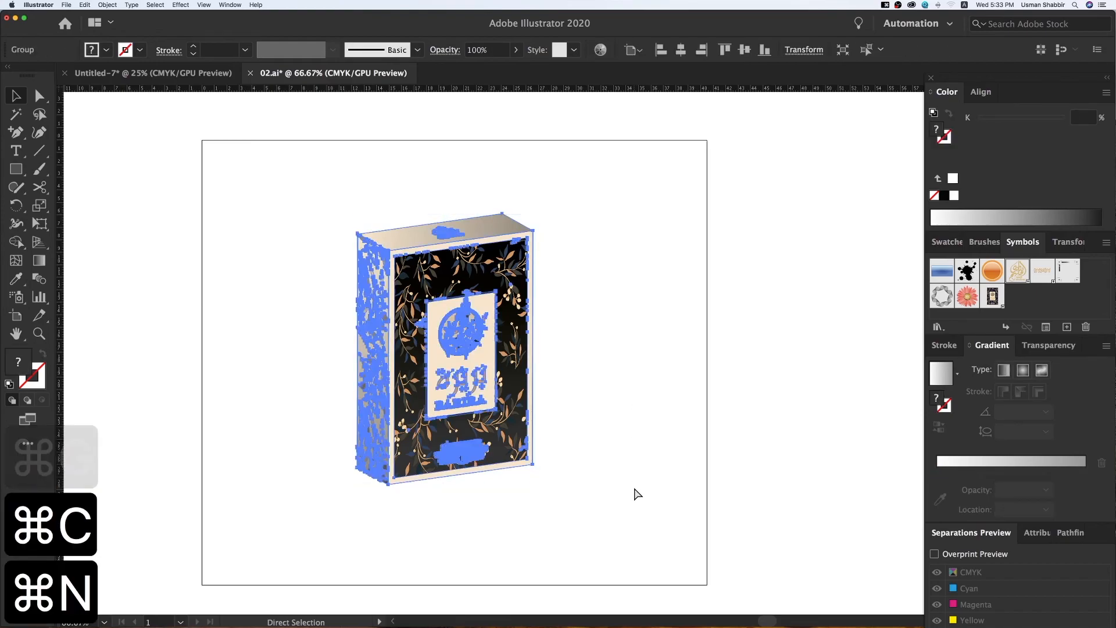
key(Return)
key(ctrl+minus)
key(ctrl+minus)
key(ctrl+minus)
key(ctrl+v)
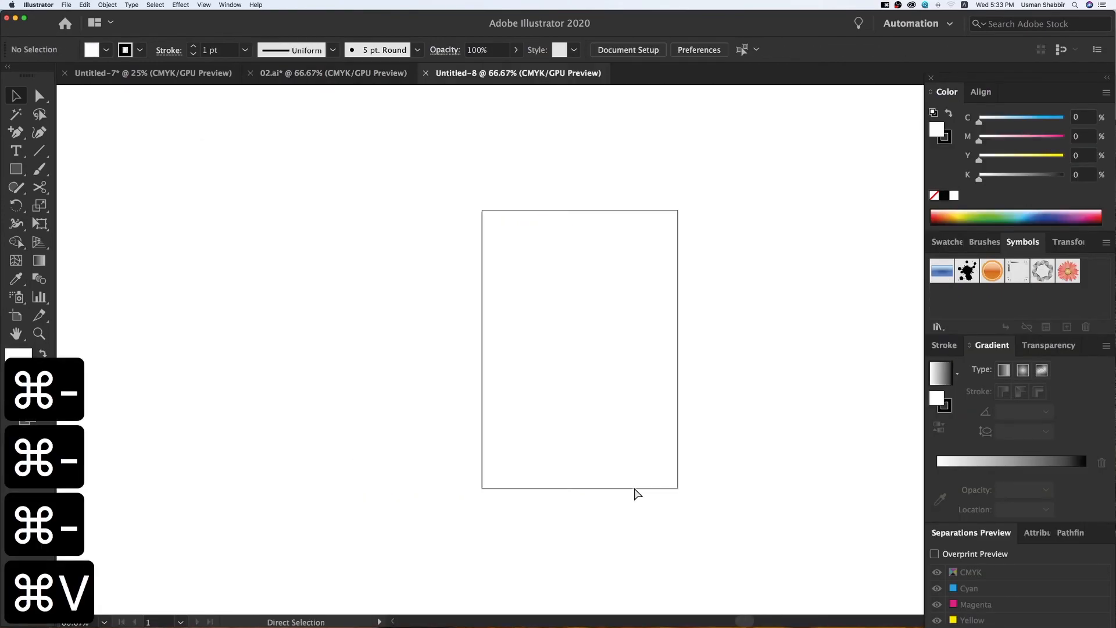
Ungroup the pasted box artwork and deselect it
key(ctrl+g)
click(499, 238)
key(z)
drag(500, 237, 754, 524)
key(v)
key(z)
drag(202, 113, 765, 516)
key(v)
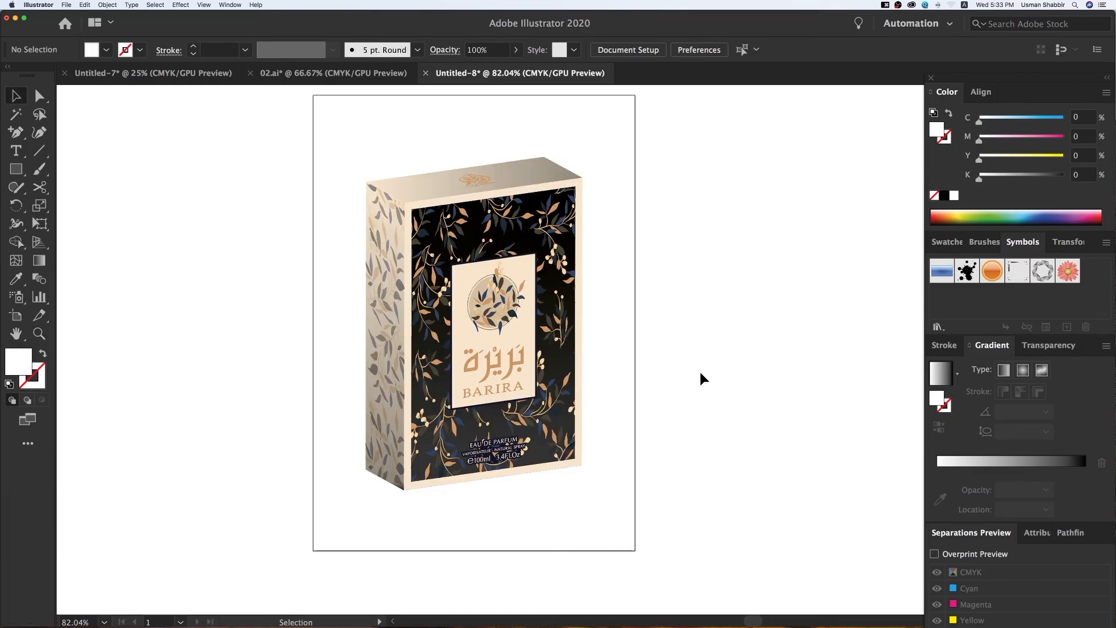
Select the side face's gradient shape and activate the white end stop of its gradient for editing
key(v)
scroll(617, 389, right, 2)
key(v)
click(358, 317)
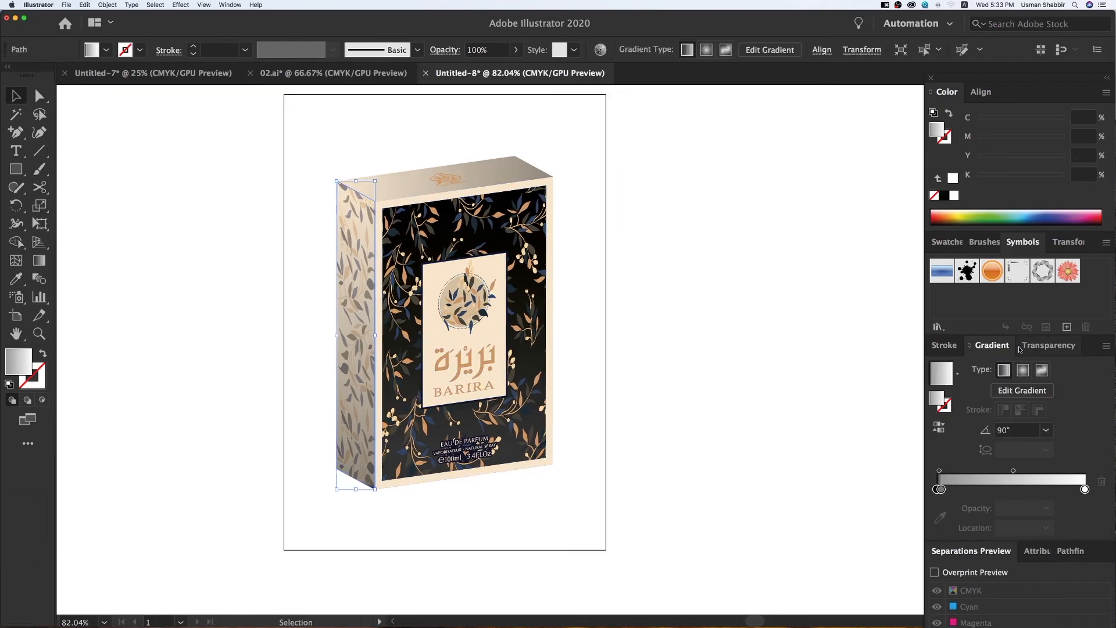
click(1085, 490)
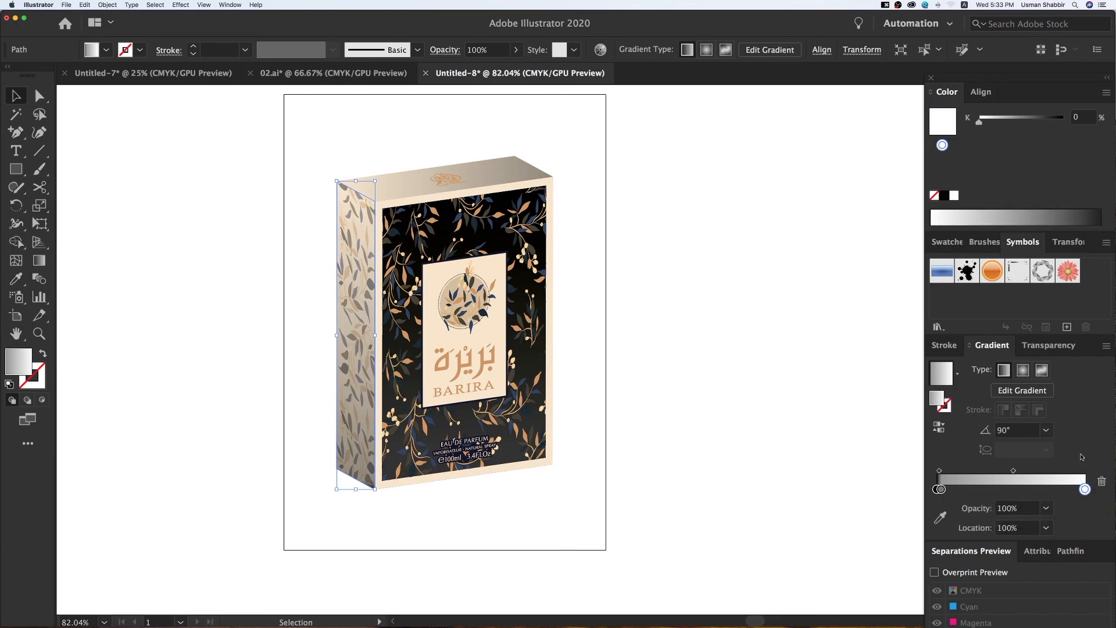